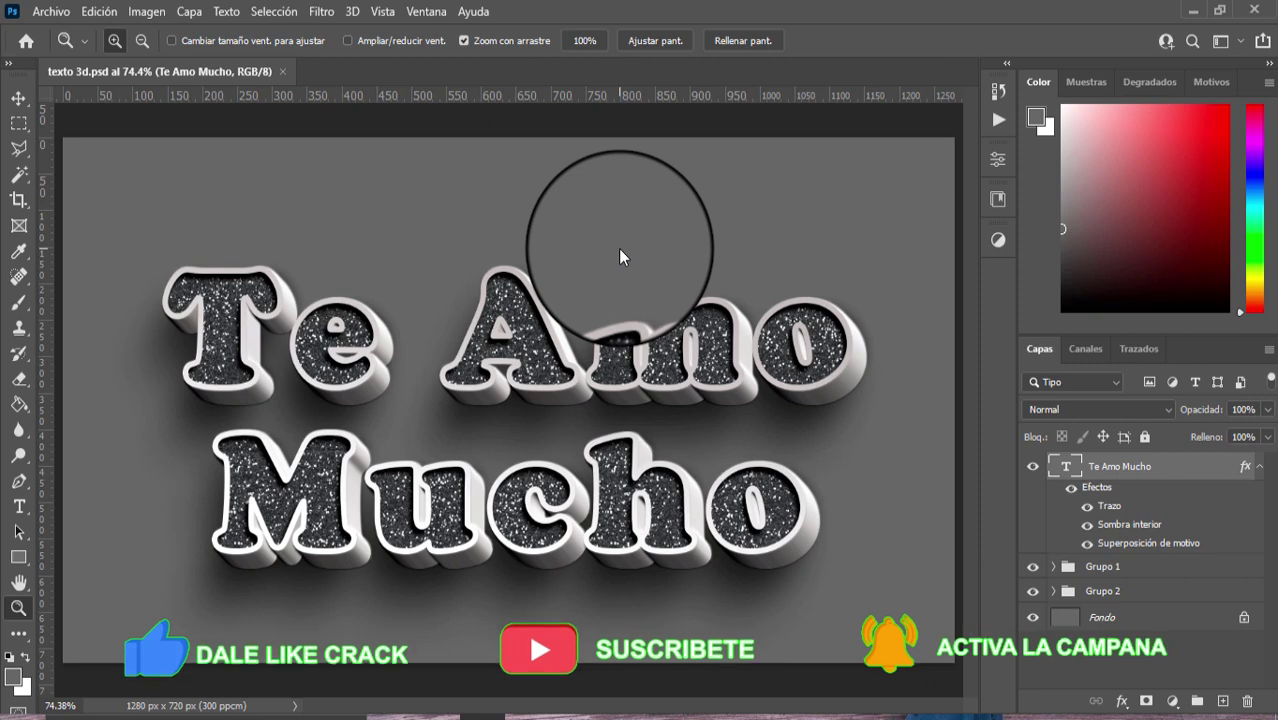
Create a new 1280×720 document named 'texto 3d' with resolution 300
key(v)
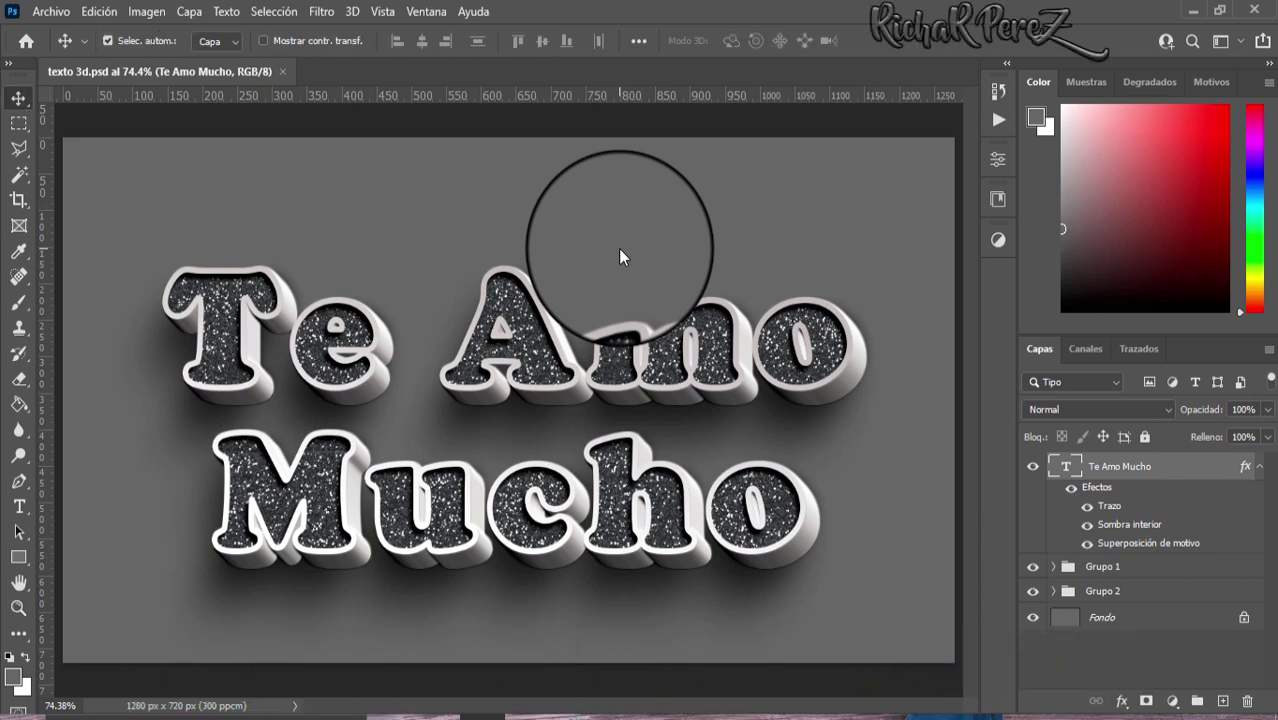
click(50, 11)
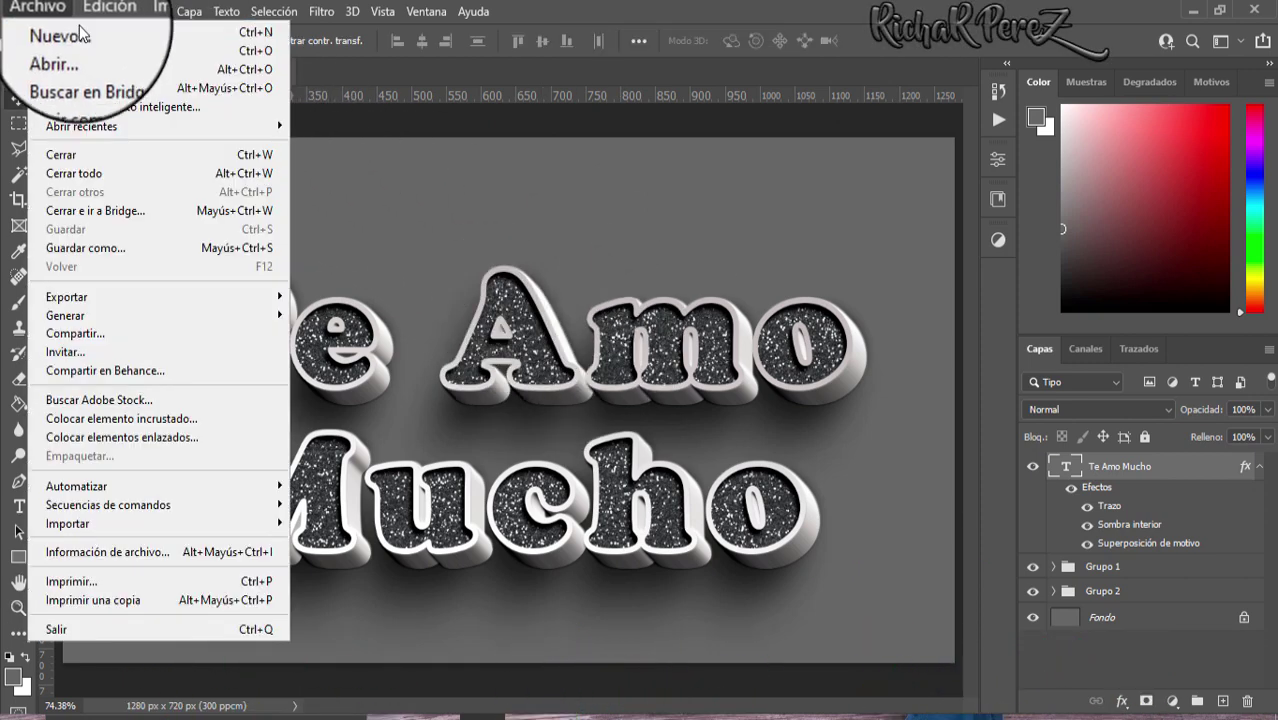
click(78, 28)
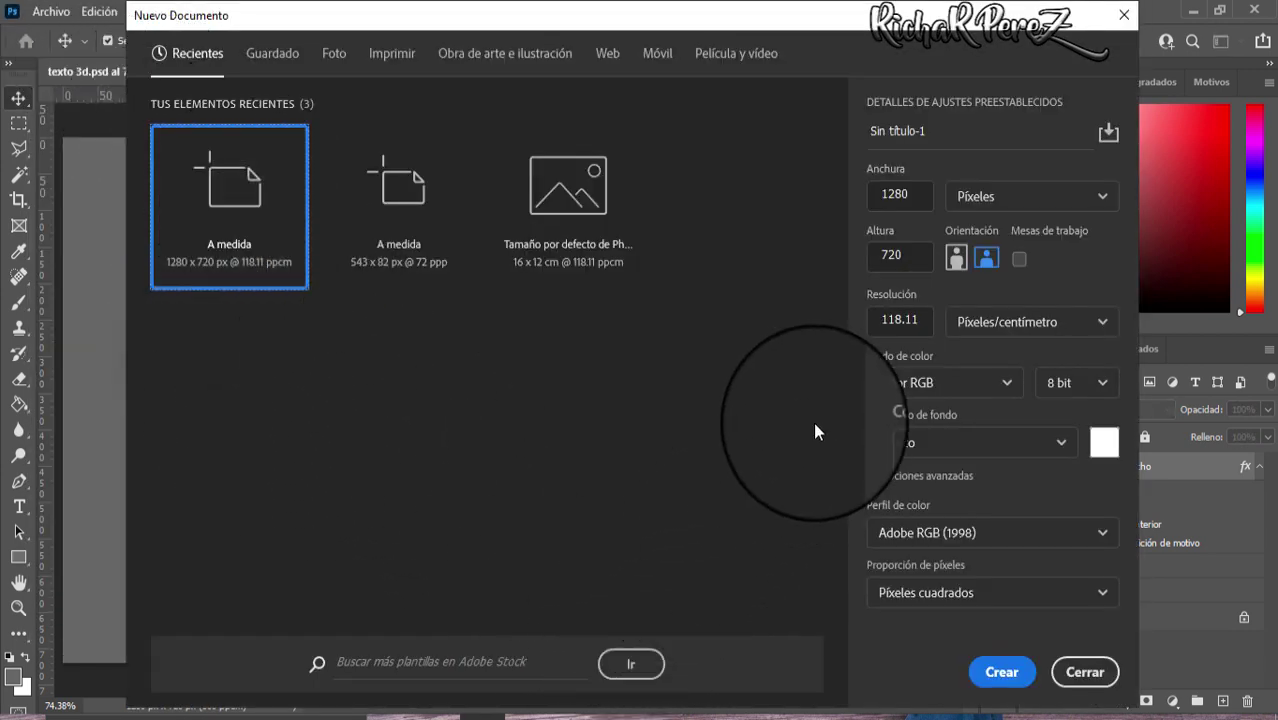
click(848, 141)
text(texto 3d)
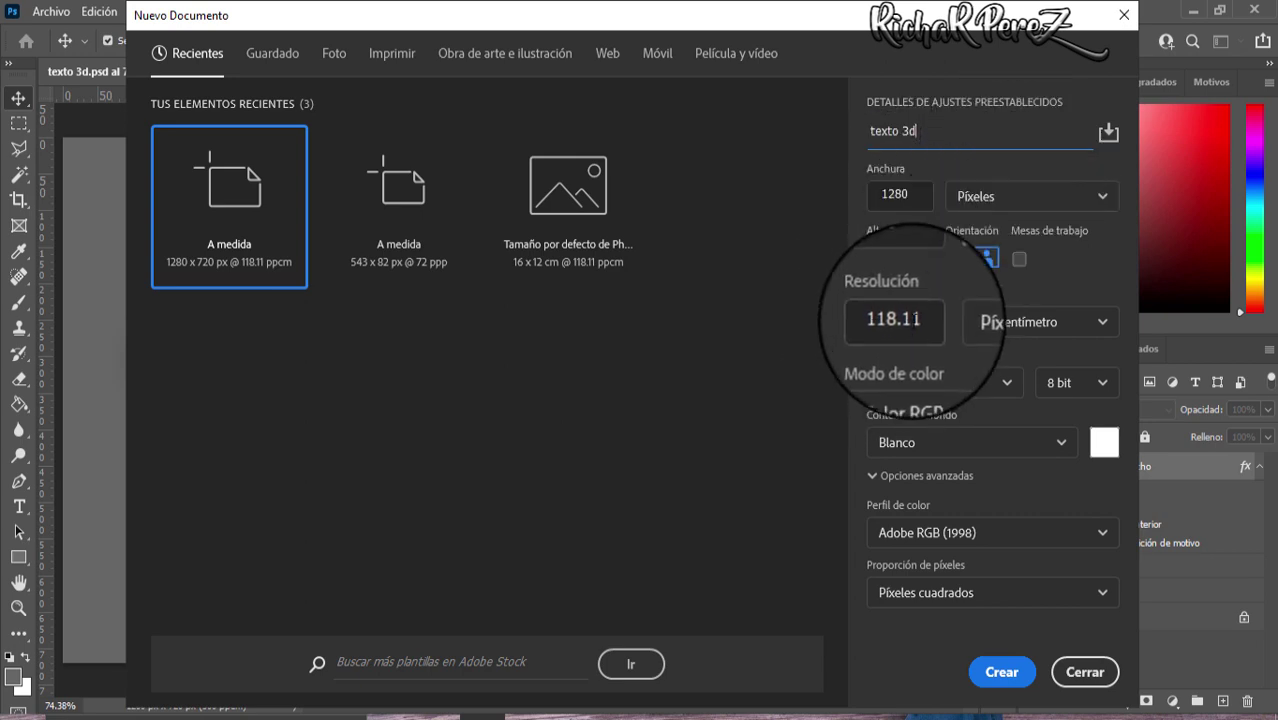
double_click(910, 321)
text(3)
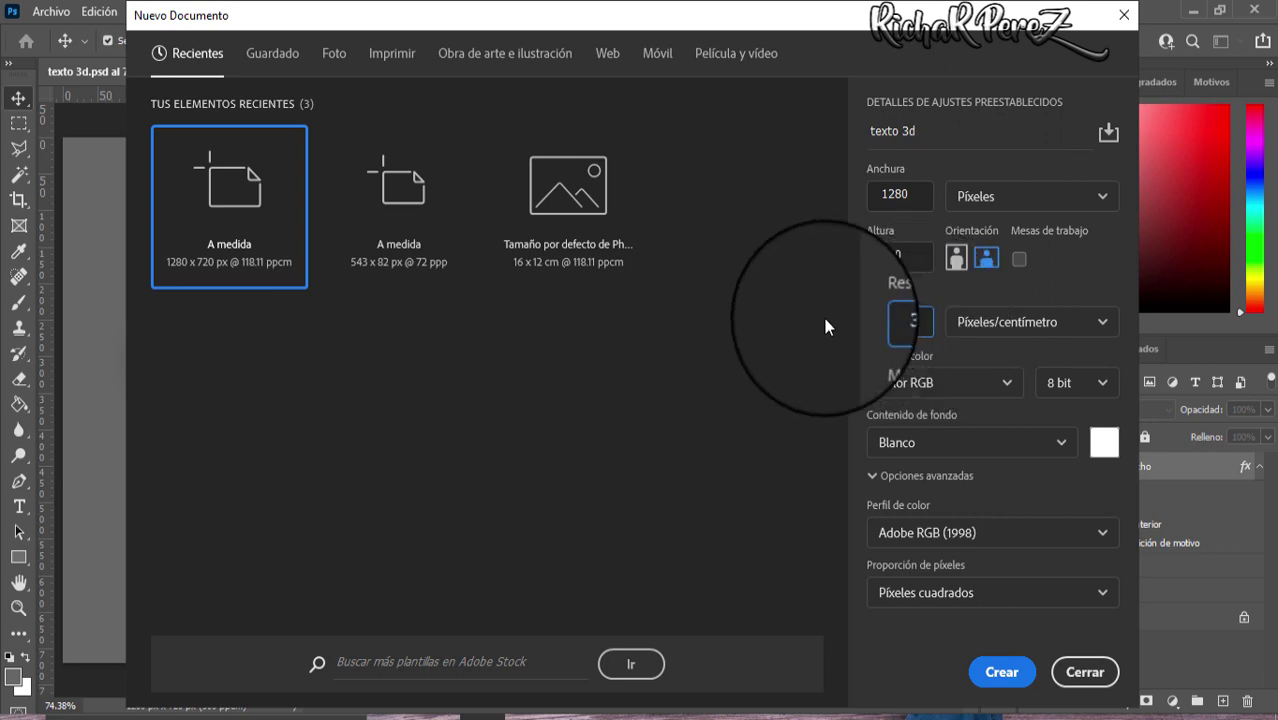
text(00)
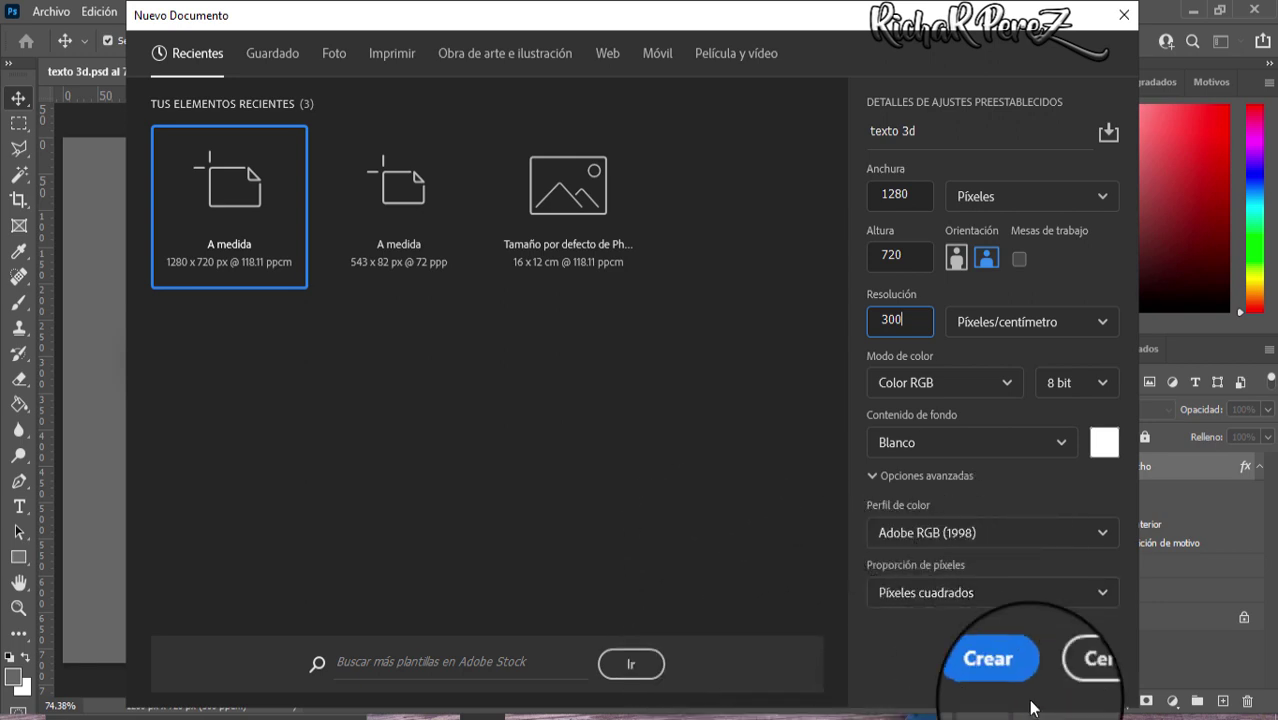
click(1001, 675)
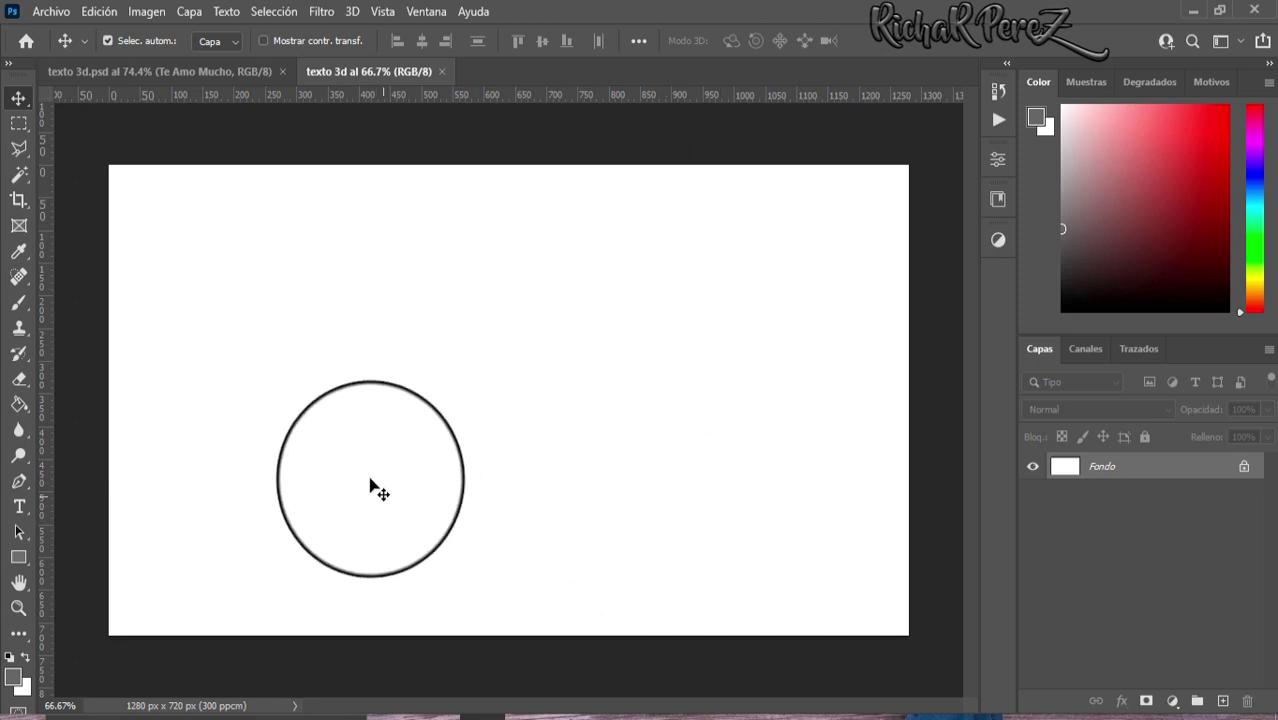
Set the Type tool's font to Arial Regular
key(t)
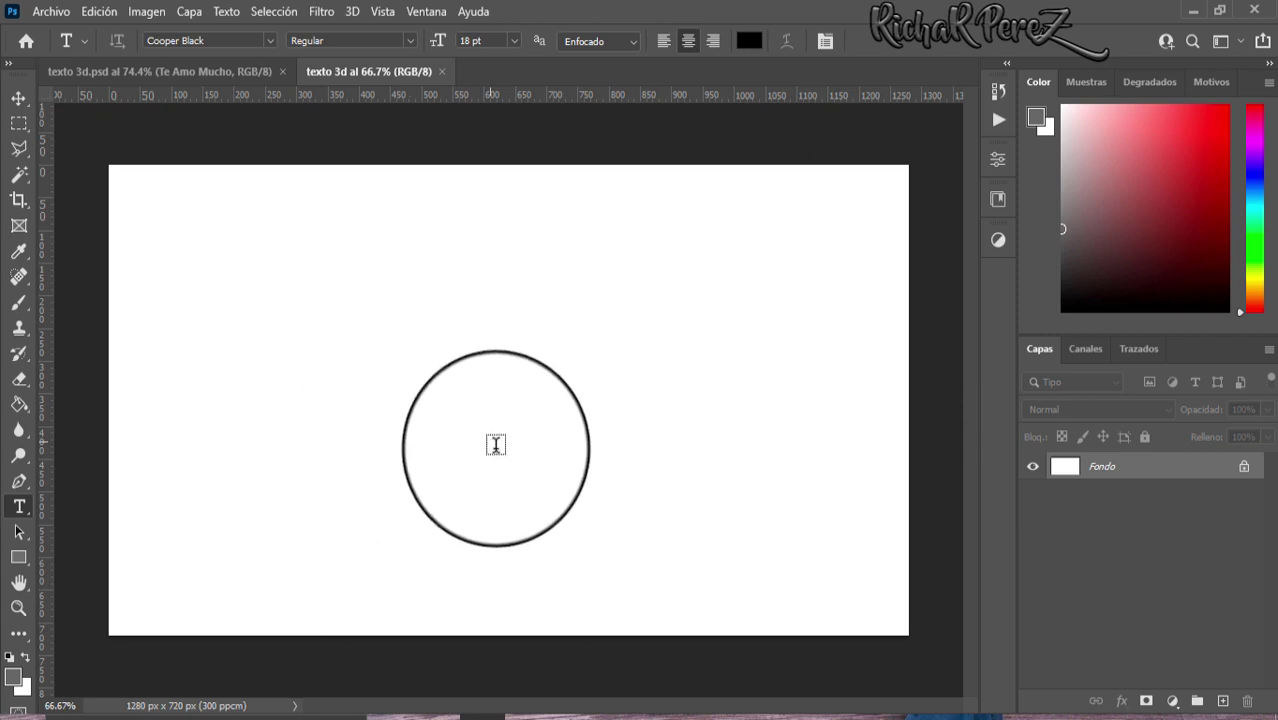
click(242, 40)
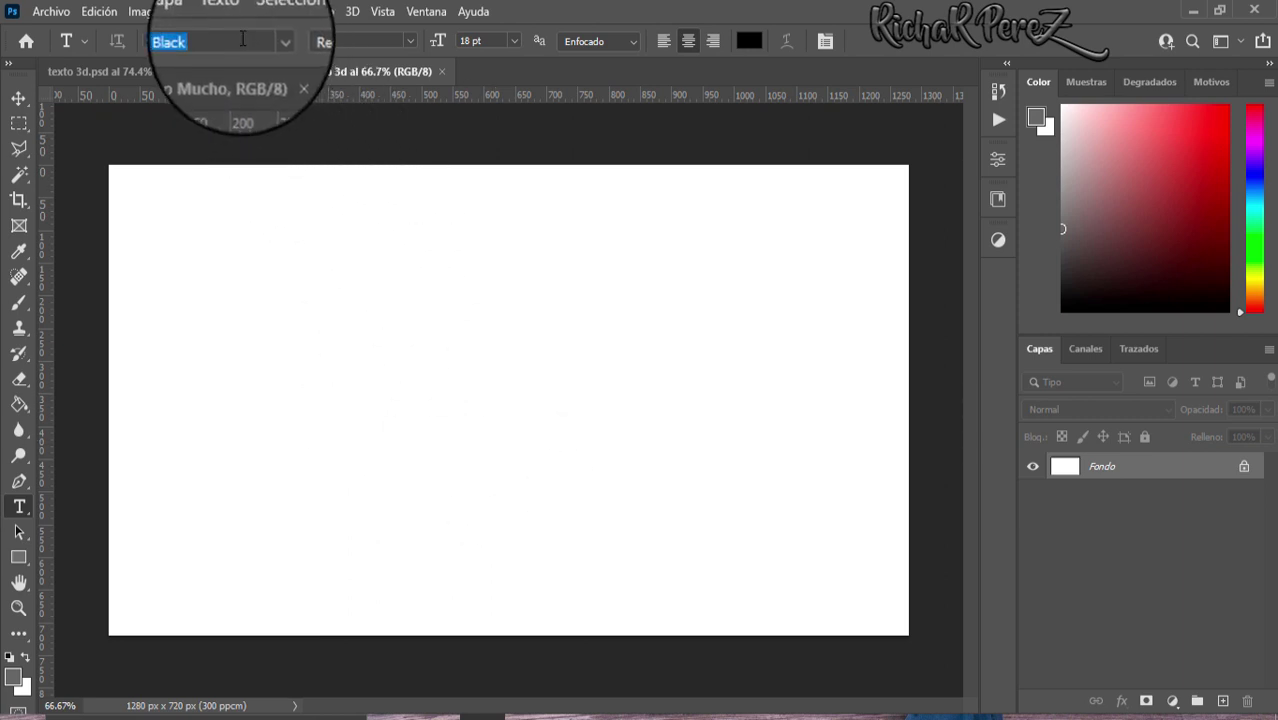
key(BackSpace)
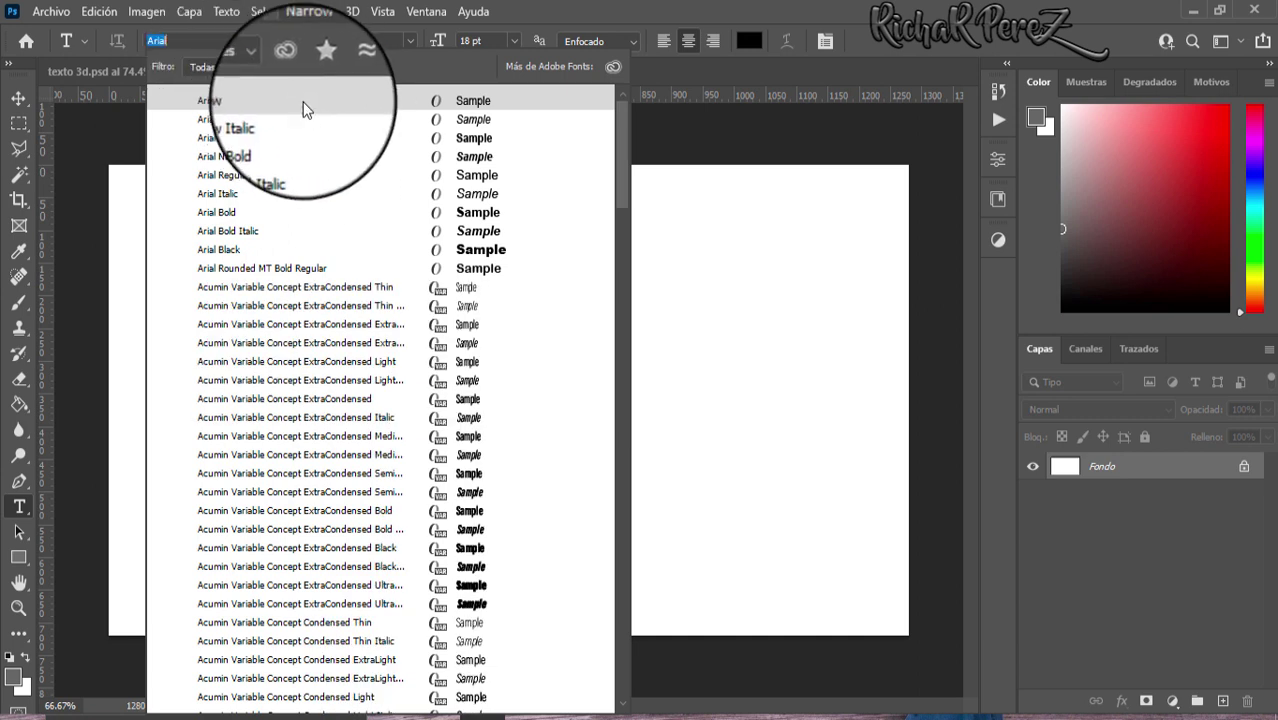
text(Arial)
click(295, 100)
click(345, 40)
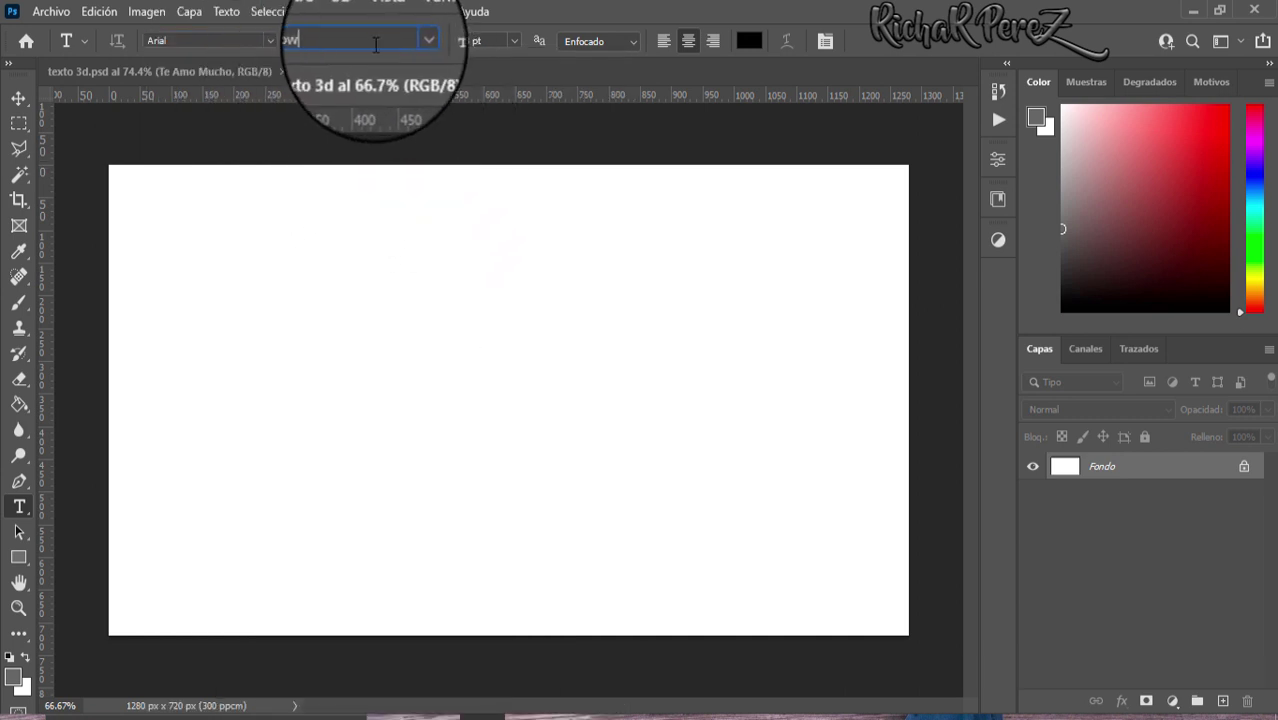
click(405, 41)
click(360, 122)
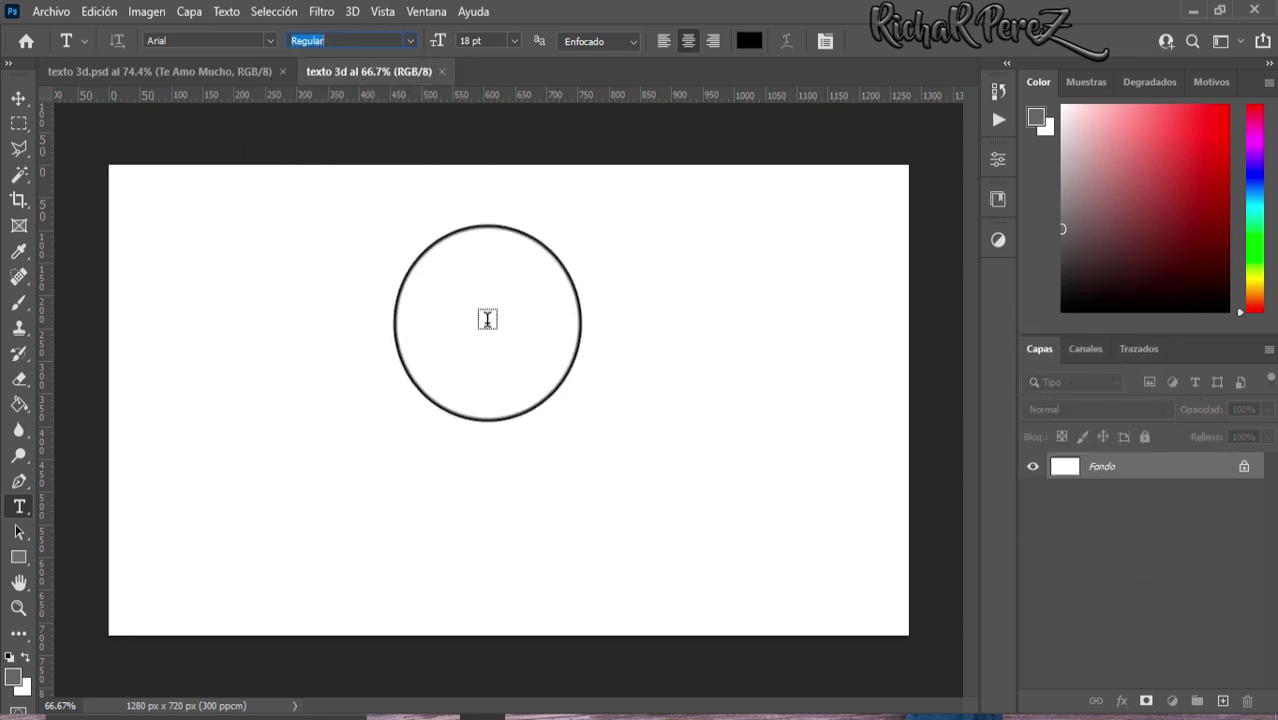
Type 'texto' on the canvas and move it toward the centre
click(345, 367)
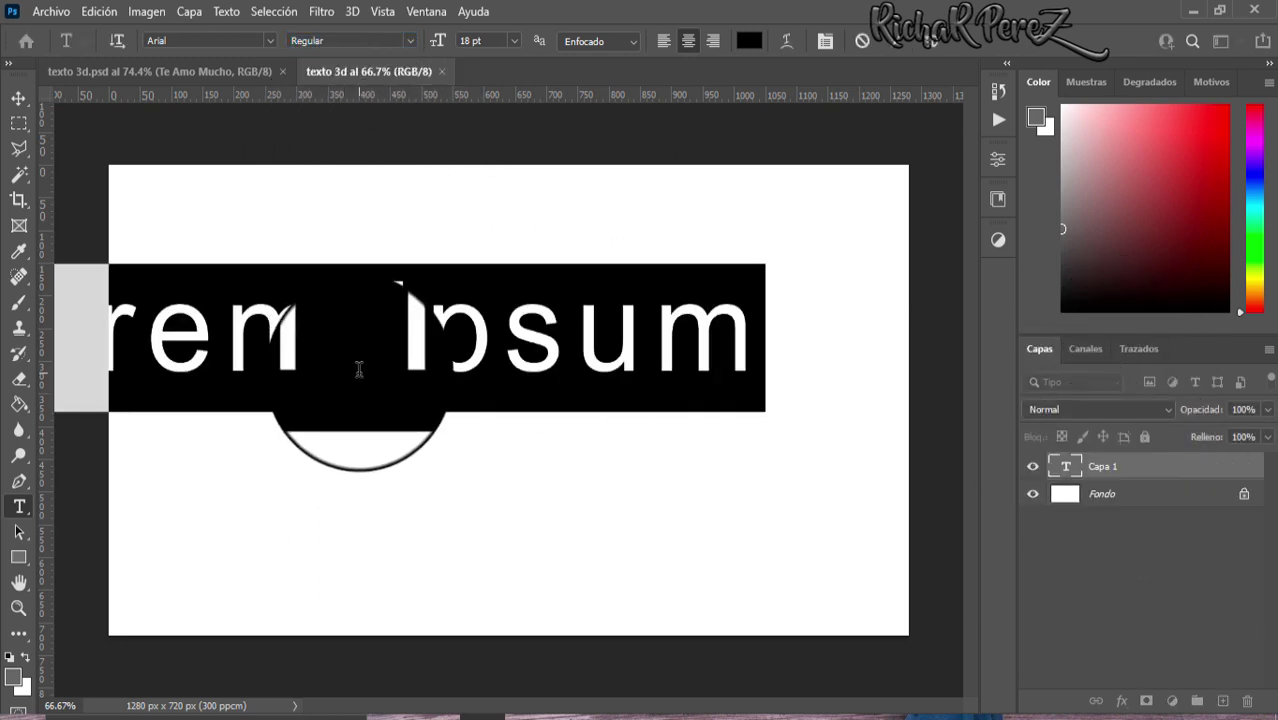
text(tex)
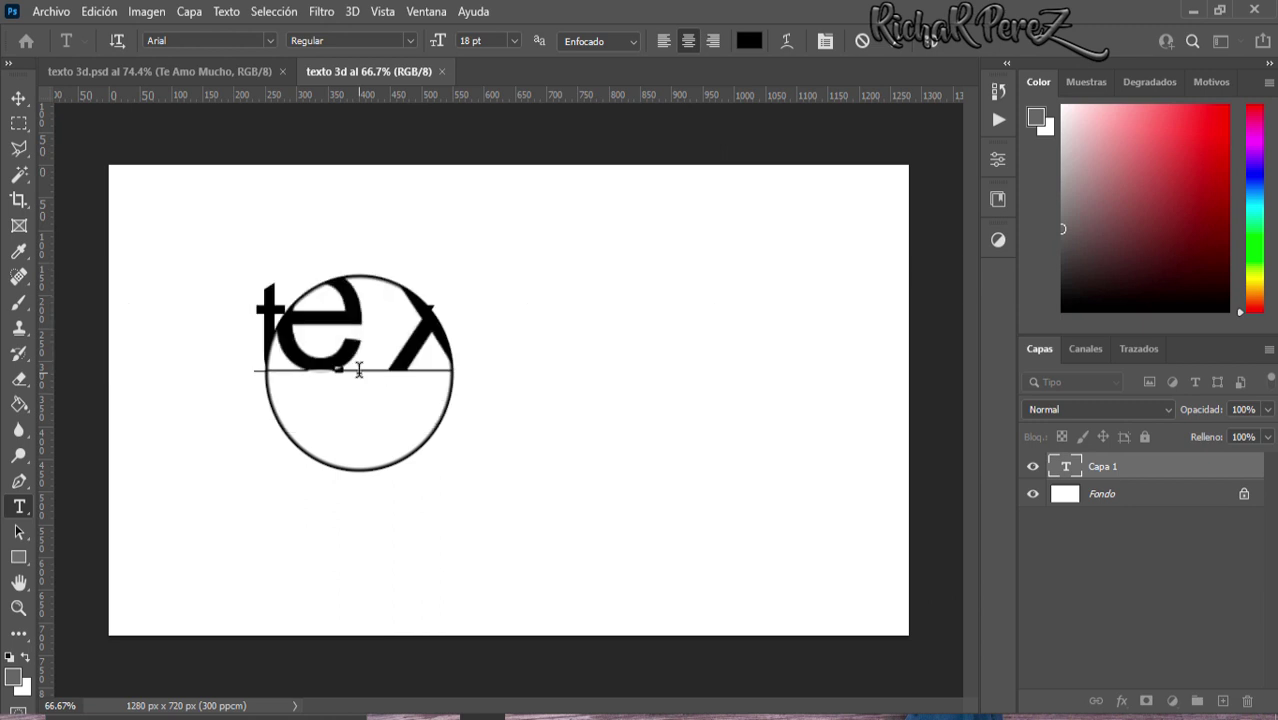
text(to)
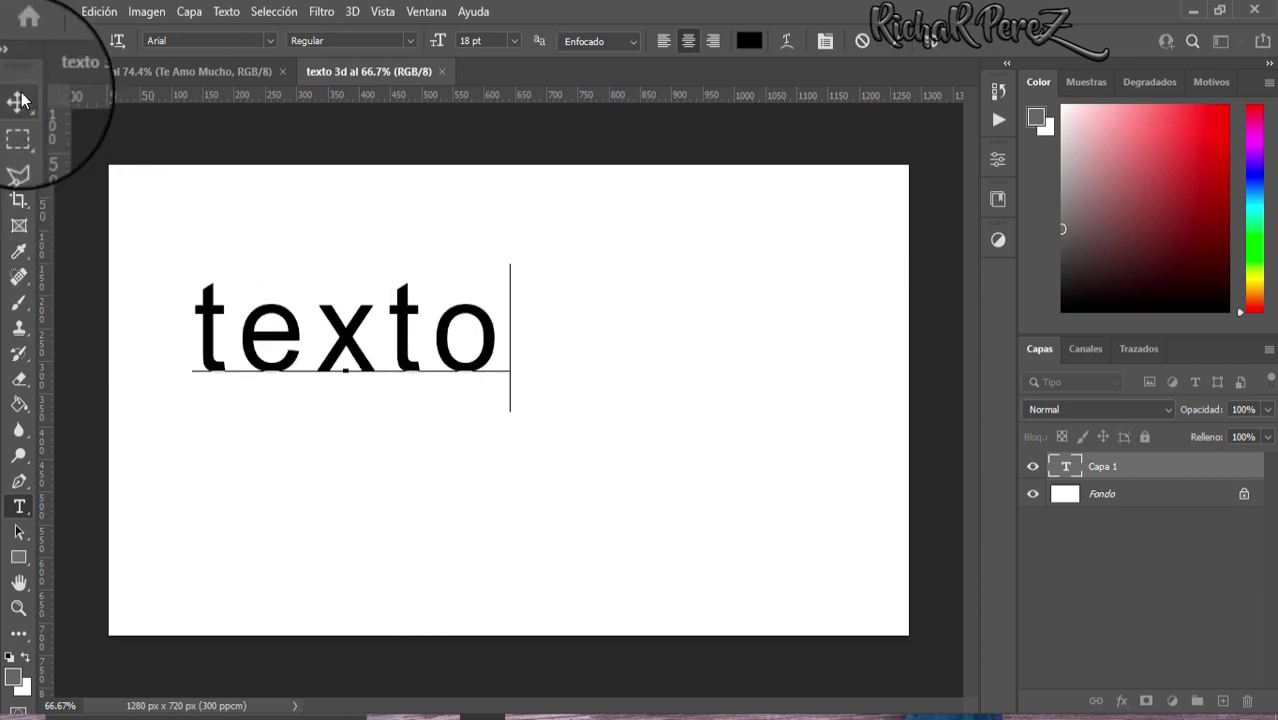
click(18, 97)
mouse_move(327, 335)
mouse_down()
mouse_move(535, 380)
mouse_move(537, 396)
mouse_up()
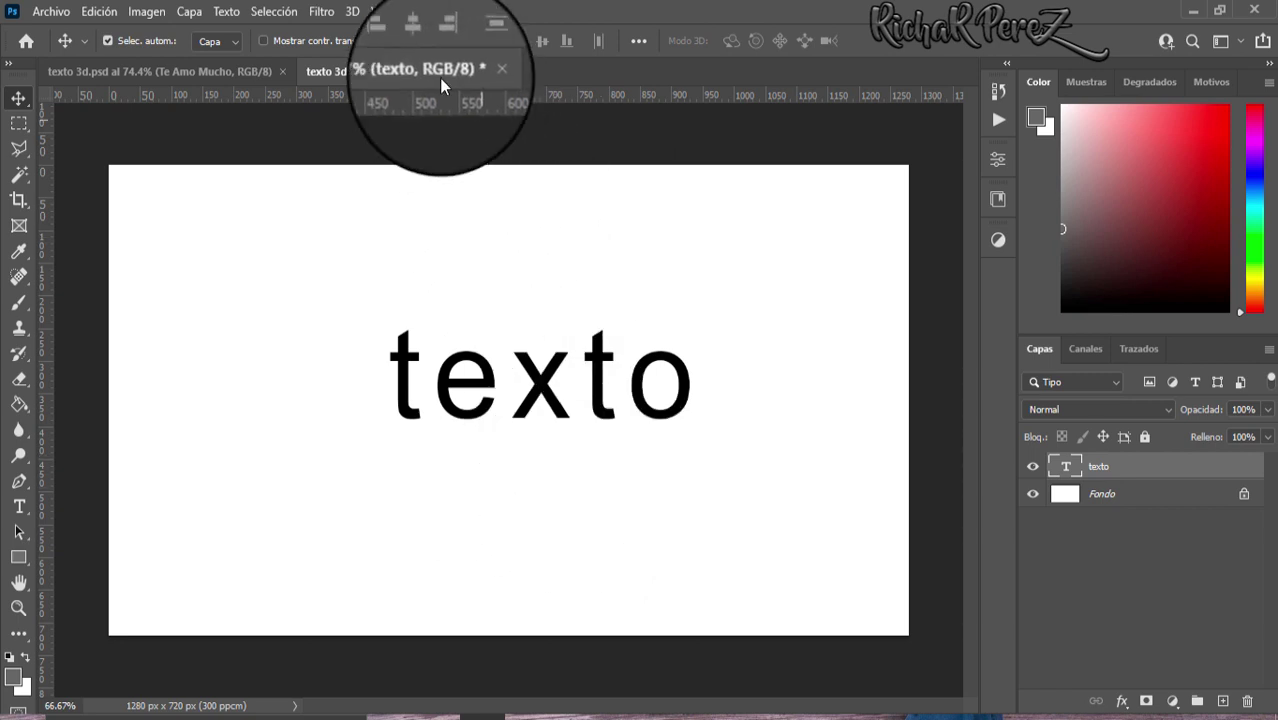
Show the Actions panel and create a new action set named 3D
click(420, 11)
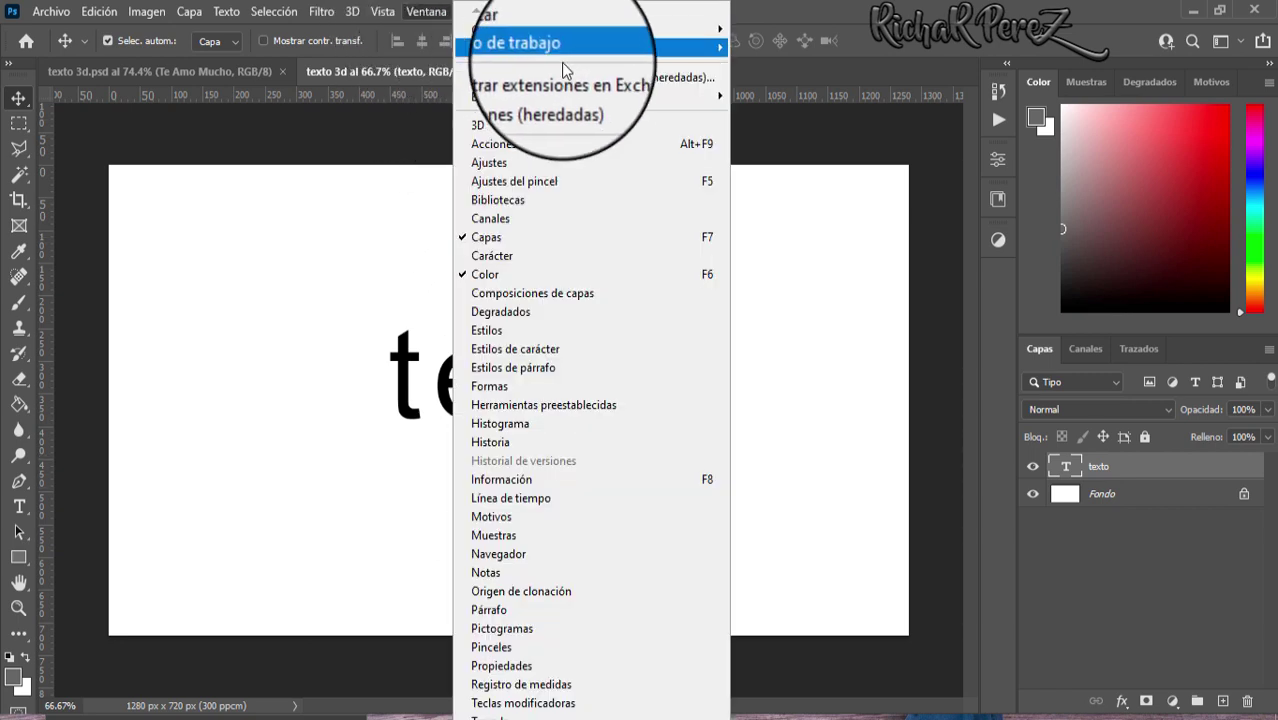
click(506, 150)
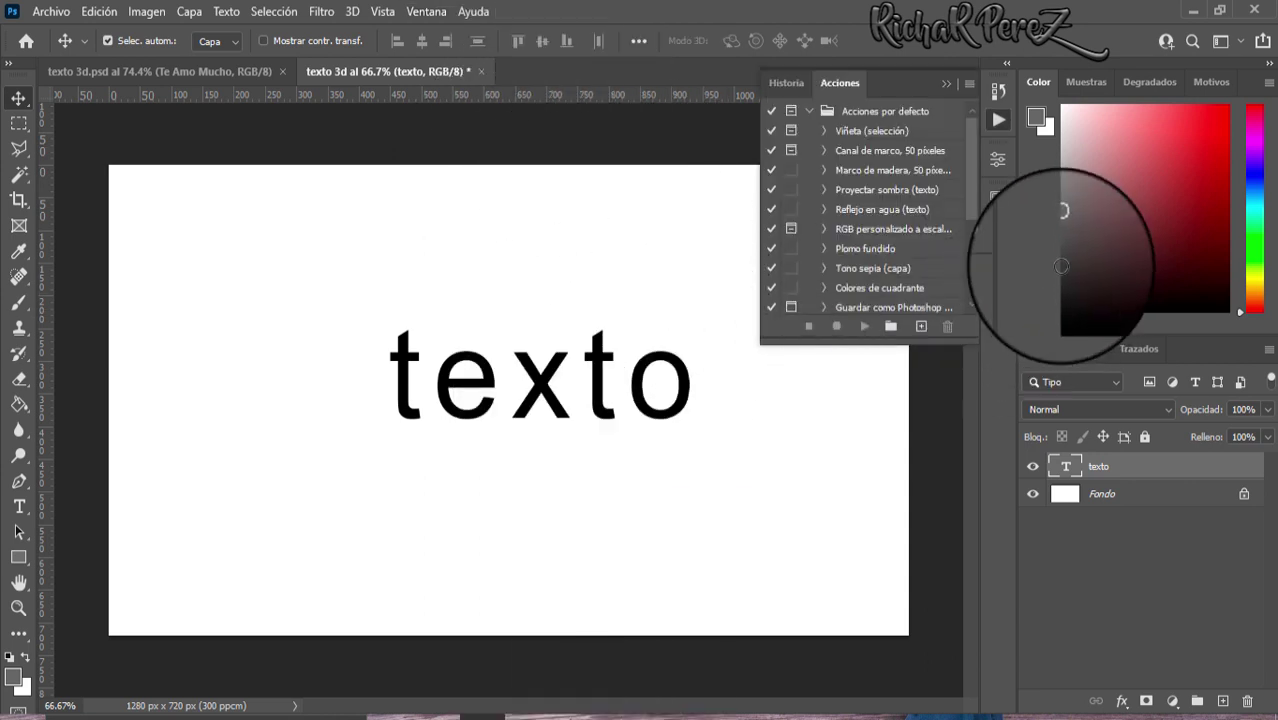
drag(969, 159, 971, 268)
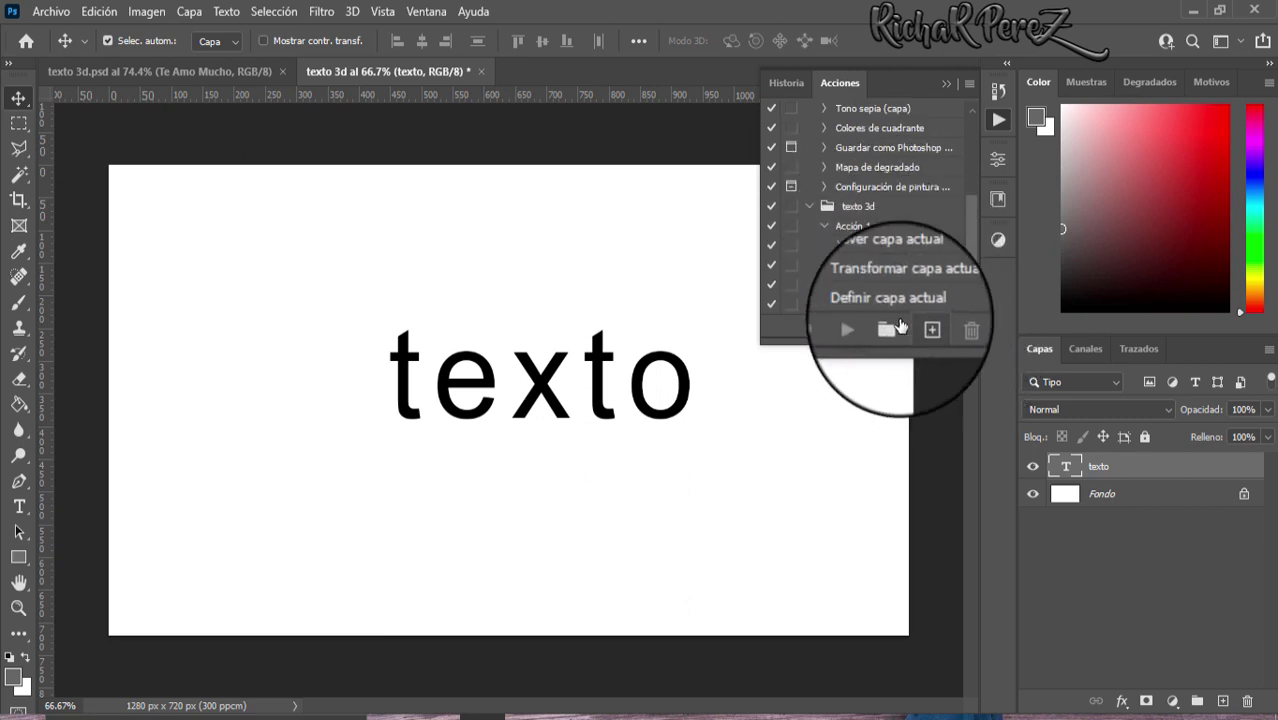
click(891, 326)
text(3D)
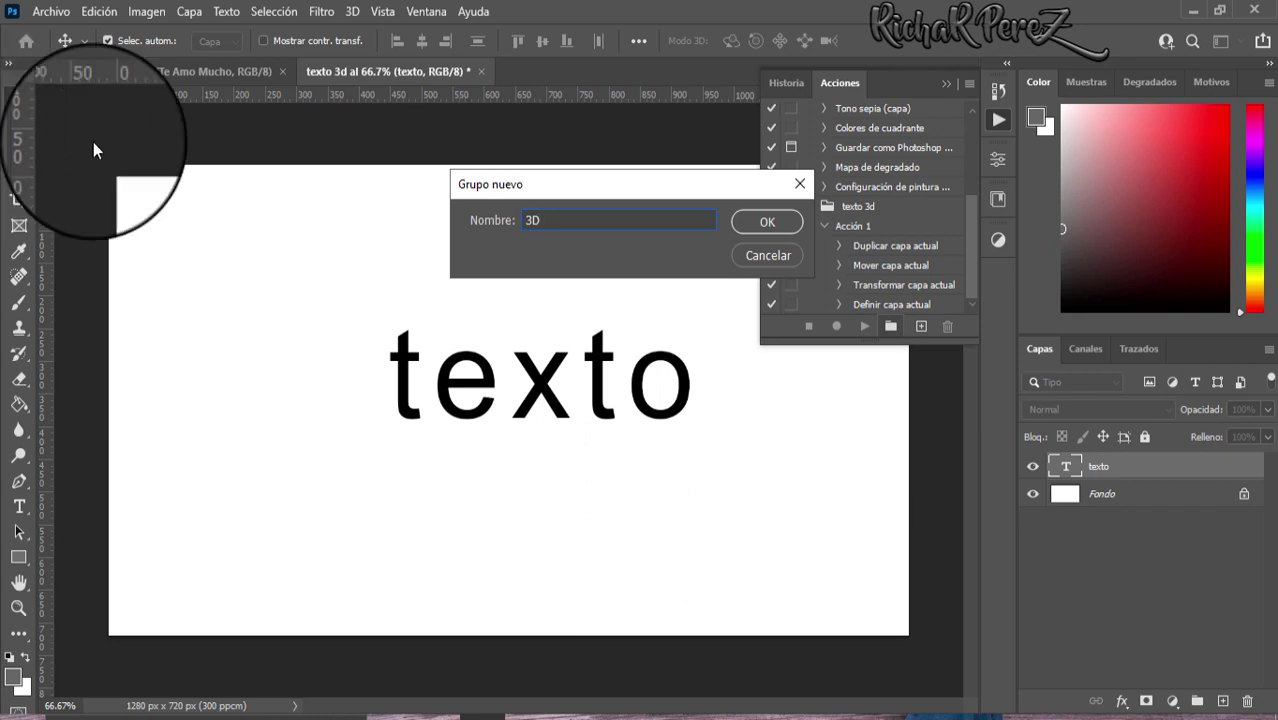
click(752, 228)
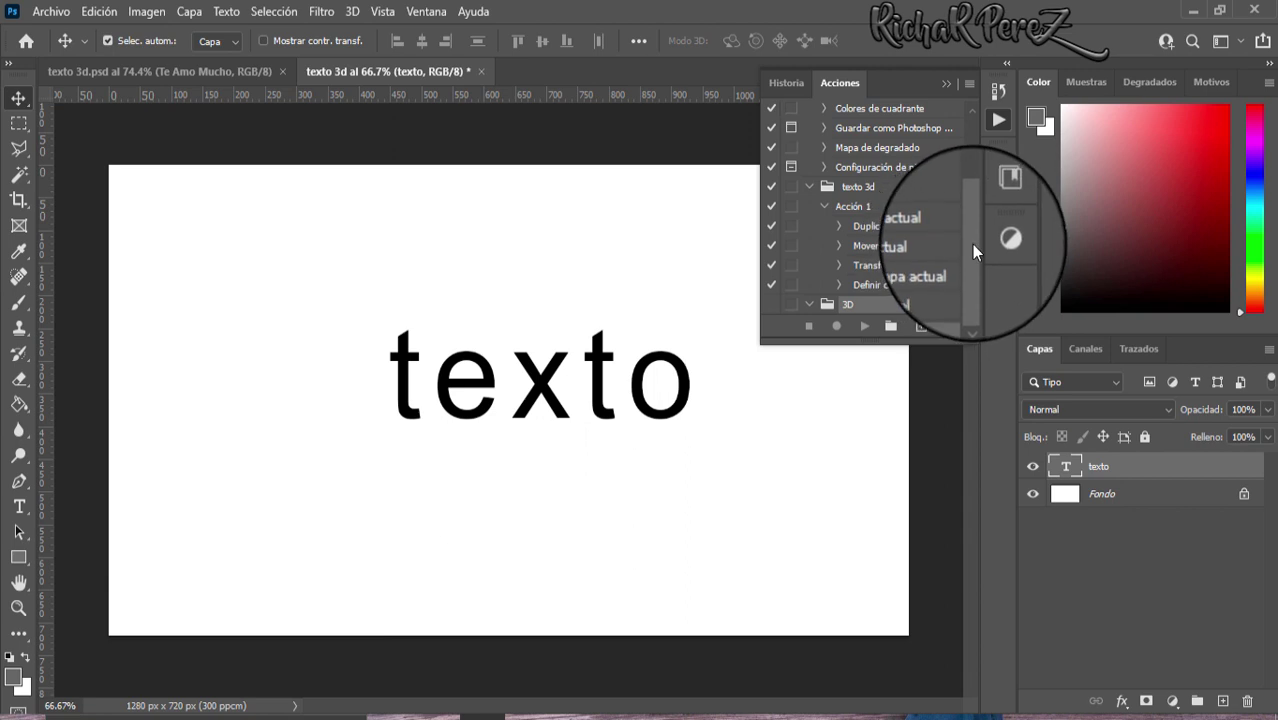
Add an action named 'texto 3d' to the set and start recording
click(921, 331)
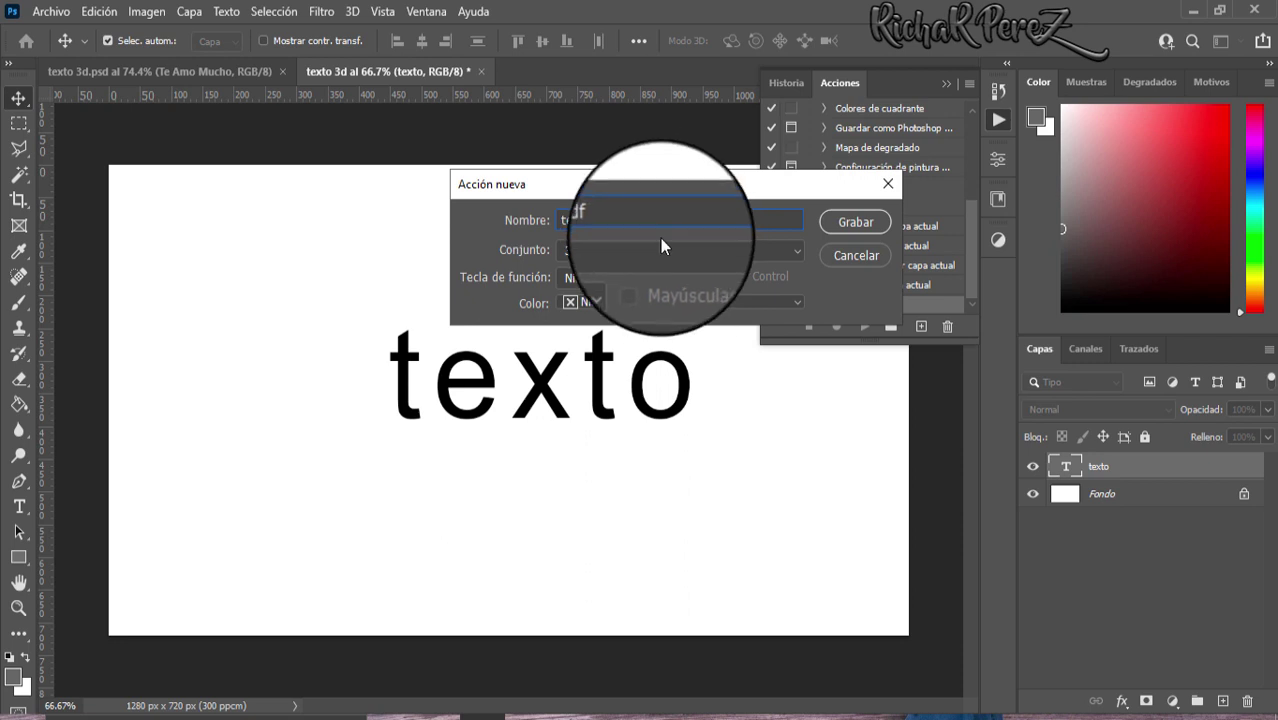
text(to 3)
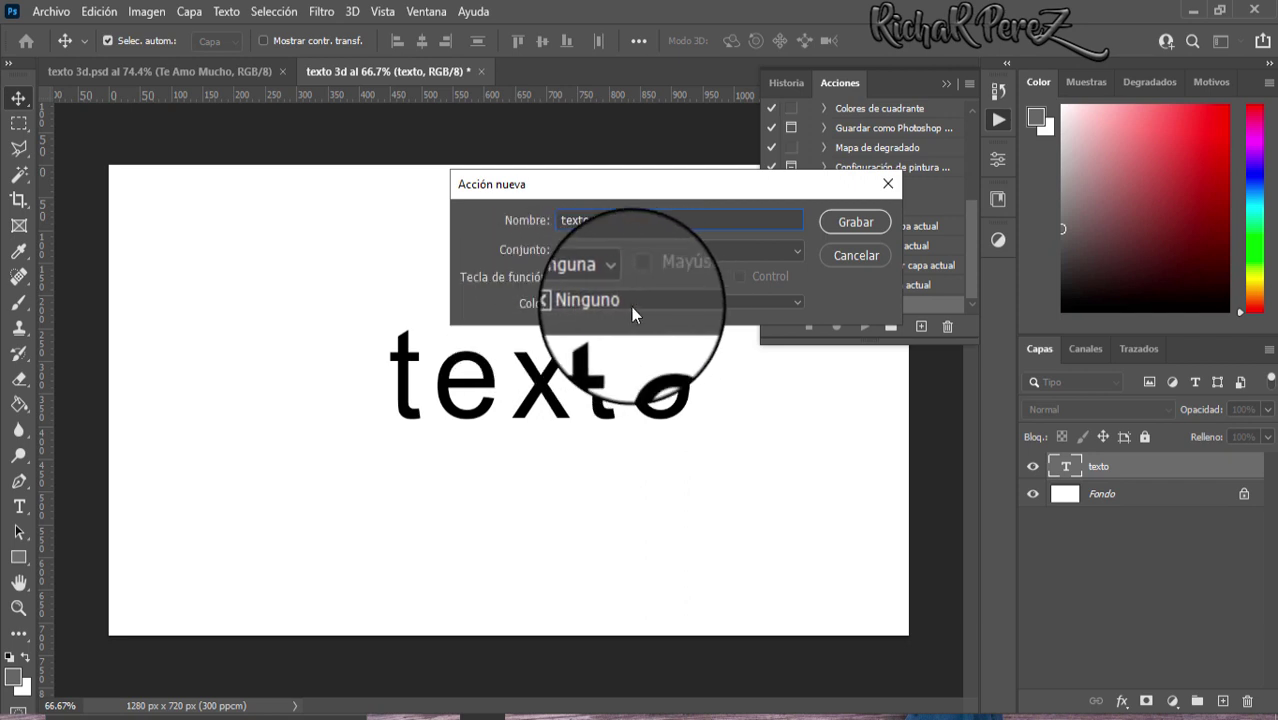
click(867, 222)
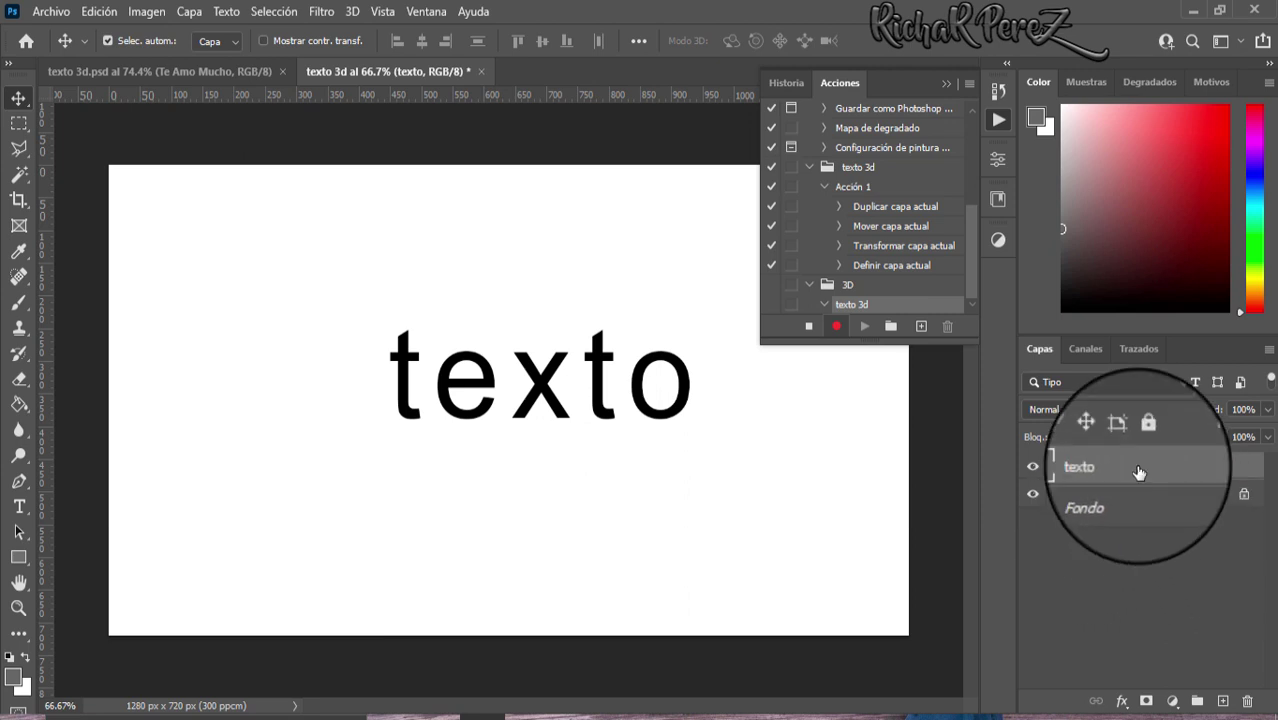
Duplicate the texto layer as 'texto copia' and send the copy behind the original
right_click(1138, 472)
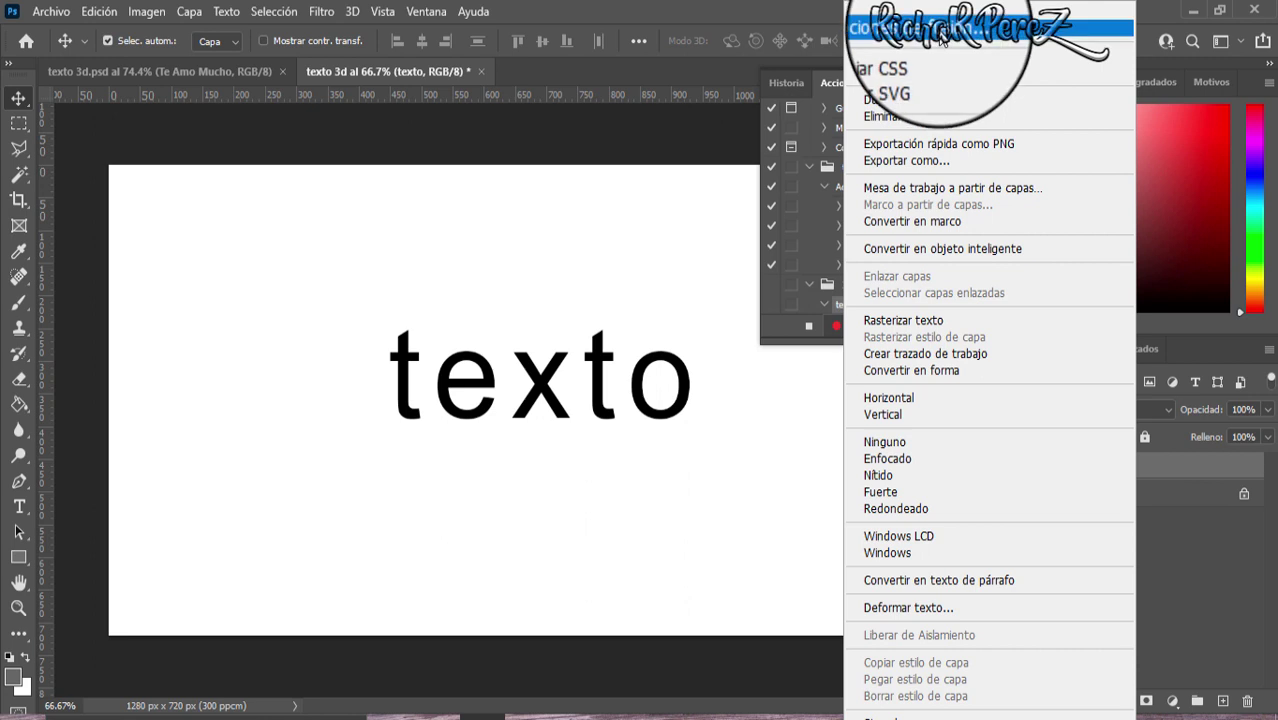
click(911, 96)
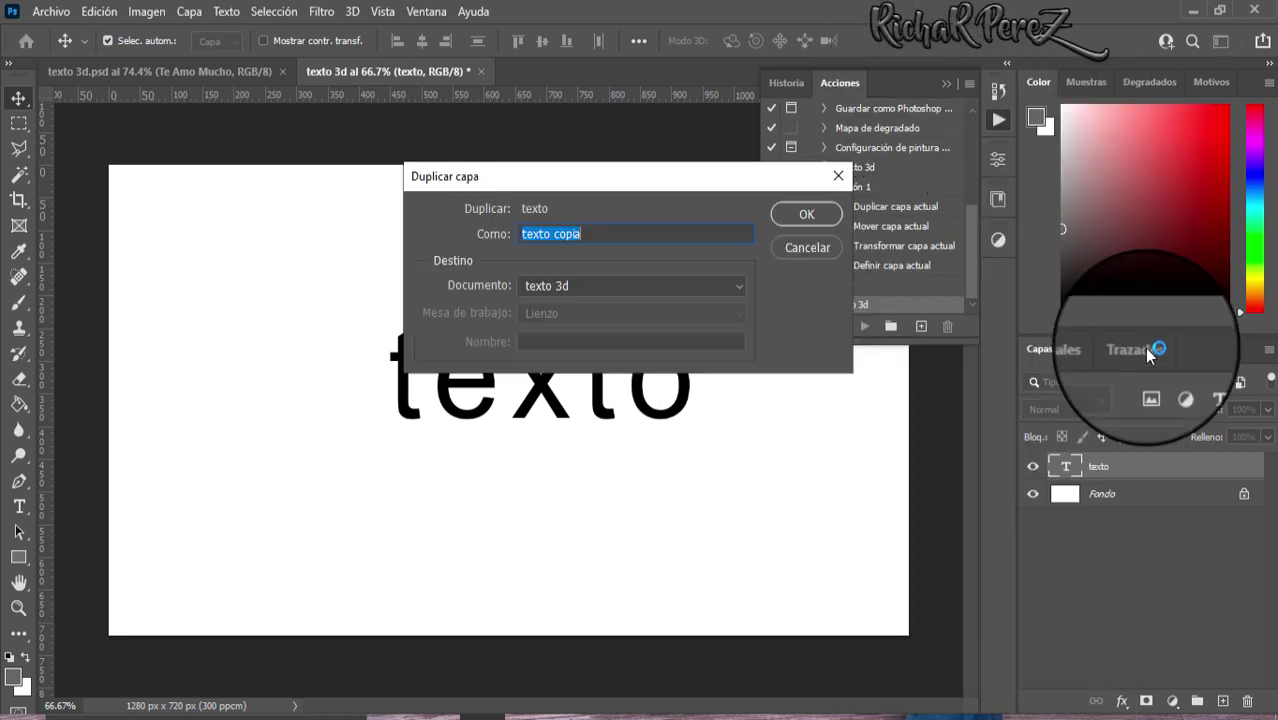
click(810, 214)
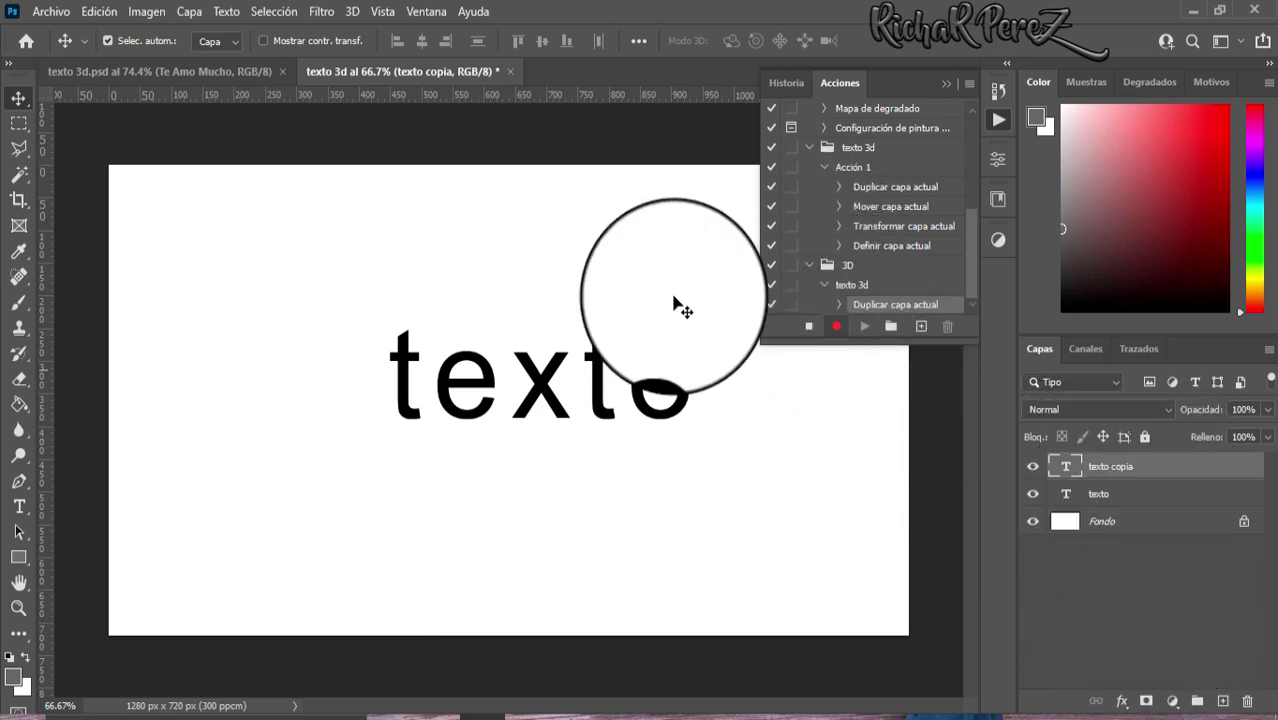
click(189, 12)
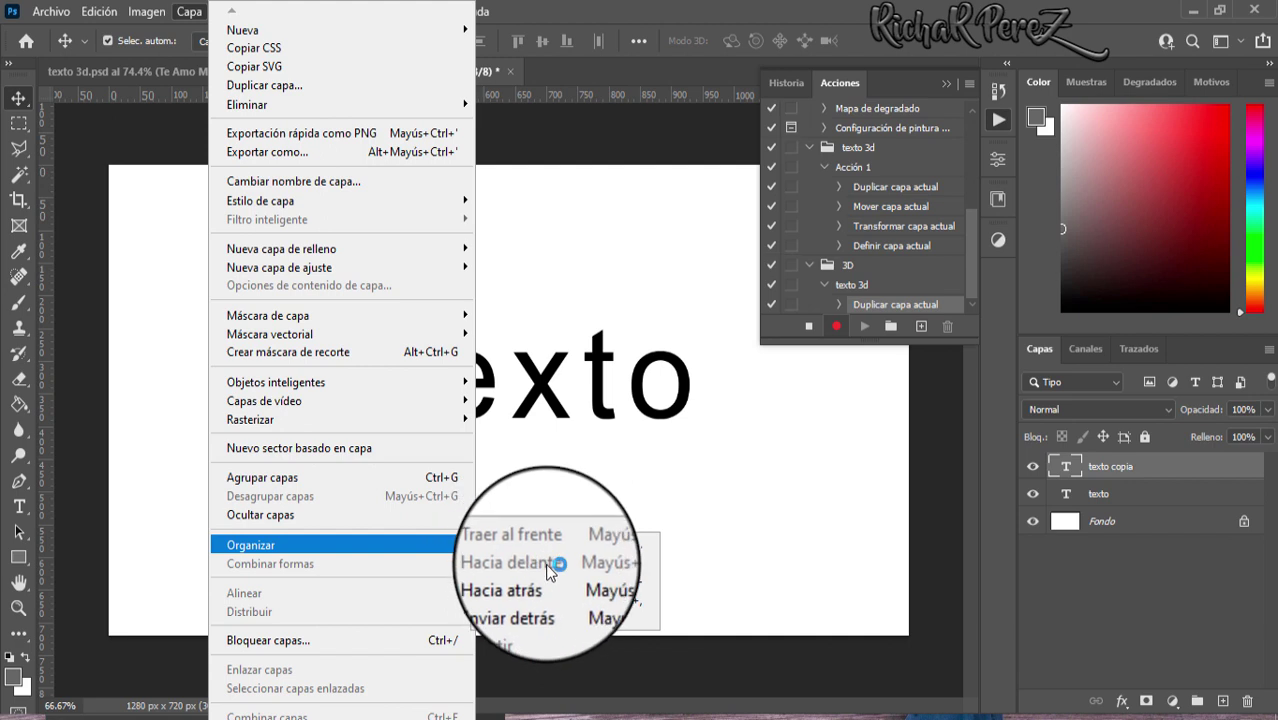
mouse_move(250, 545)
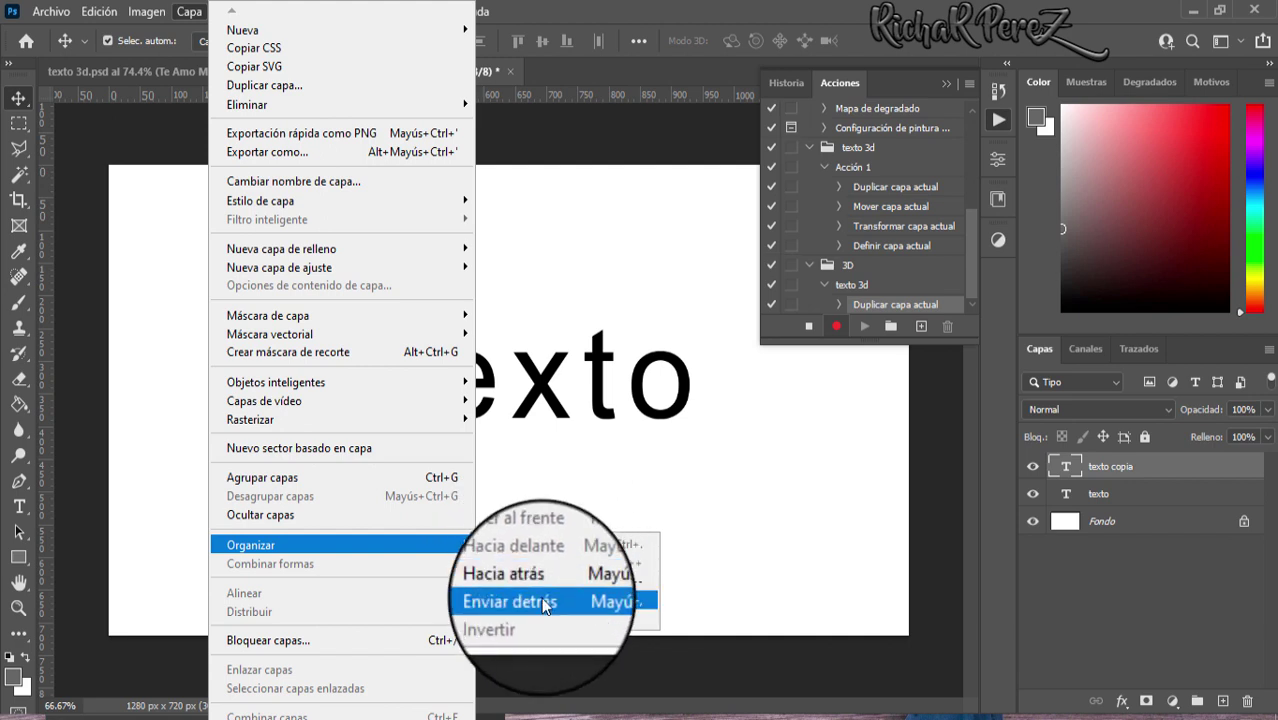
click(545, 607)
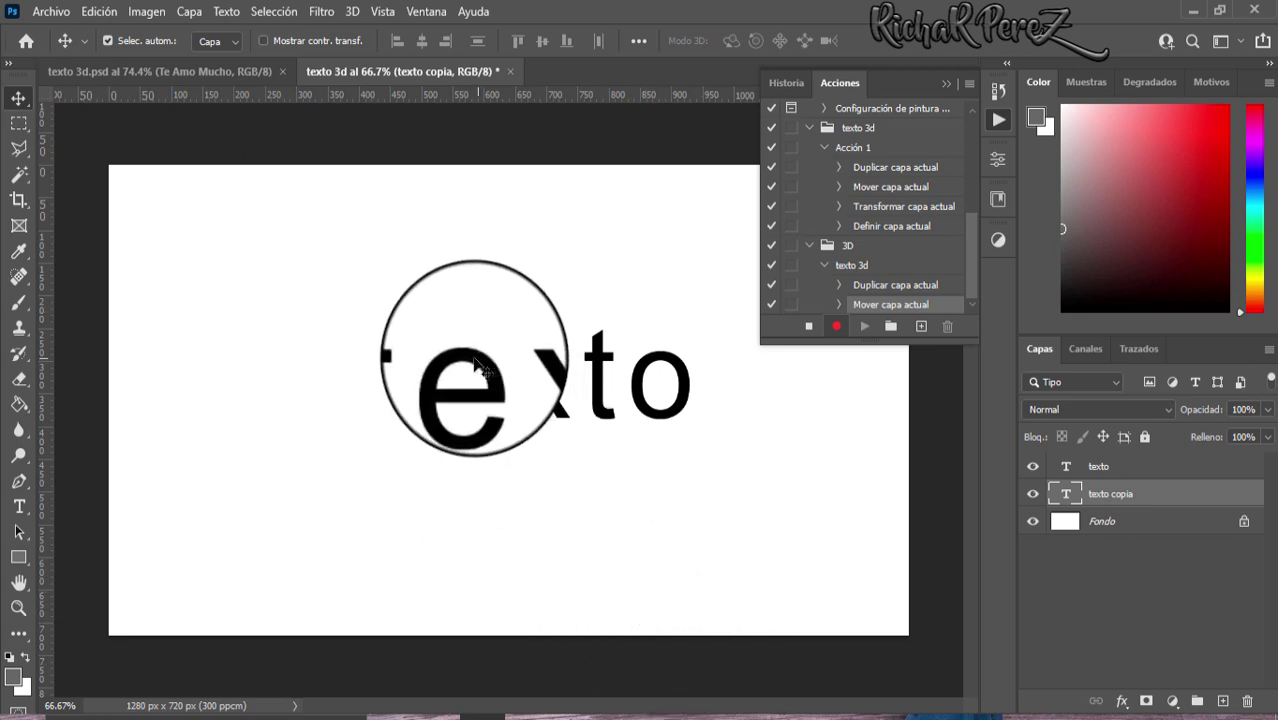
Free-transform texto copia, changing its Y position from 336.19 to 337.19 px
click(99, 11)
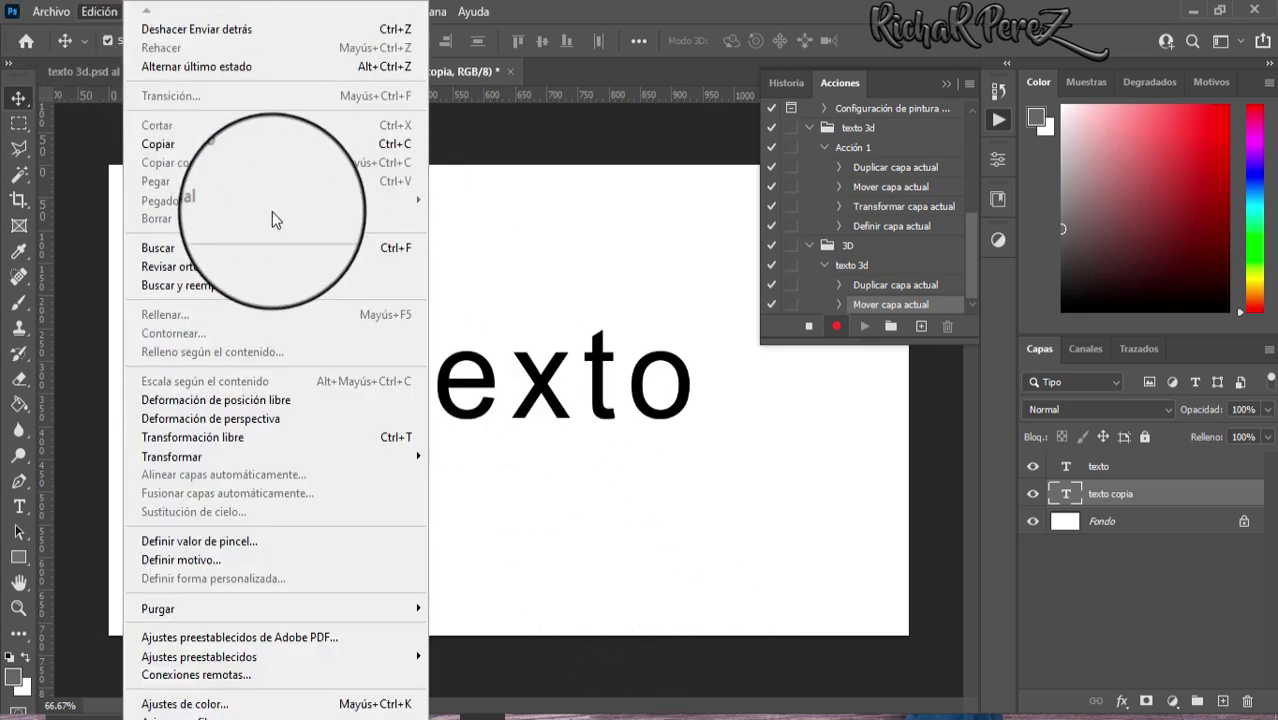
click(299, 437)
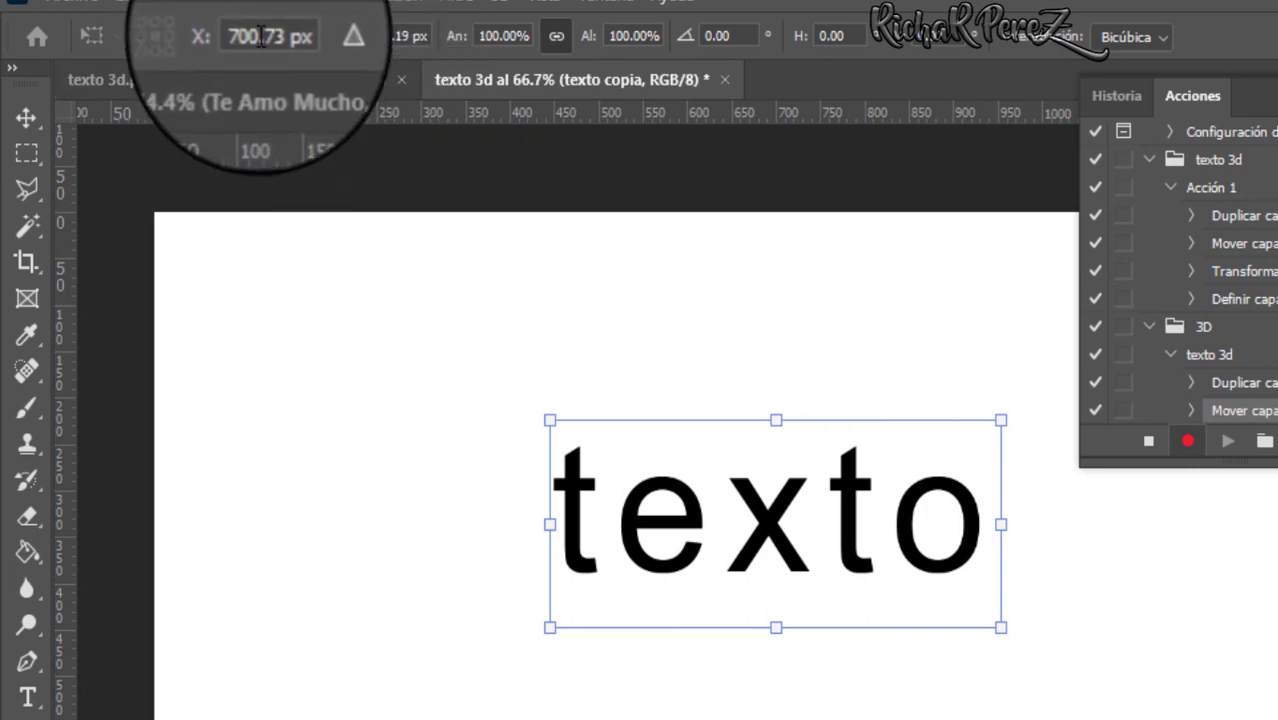
click(260, 37)
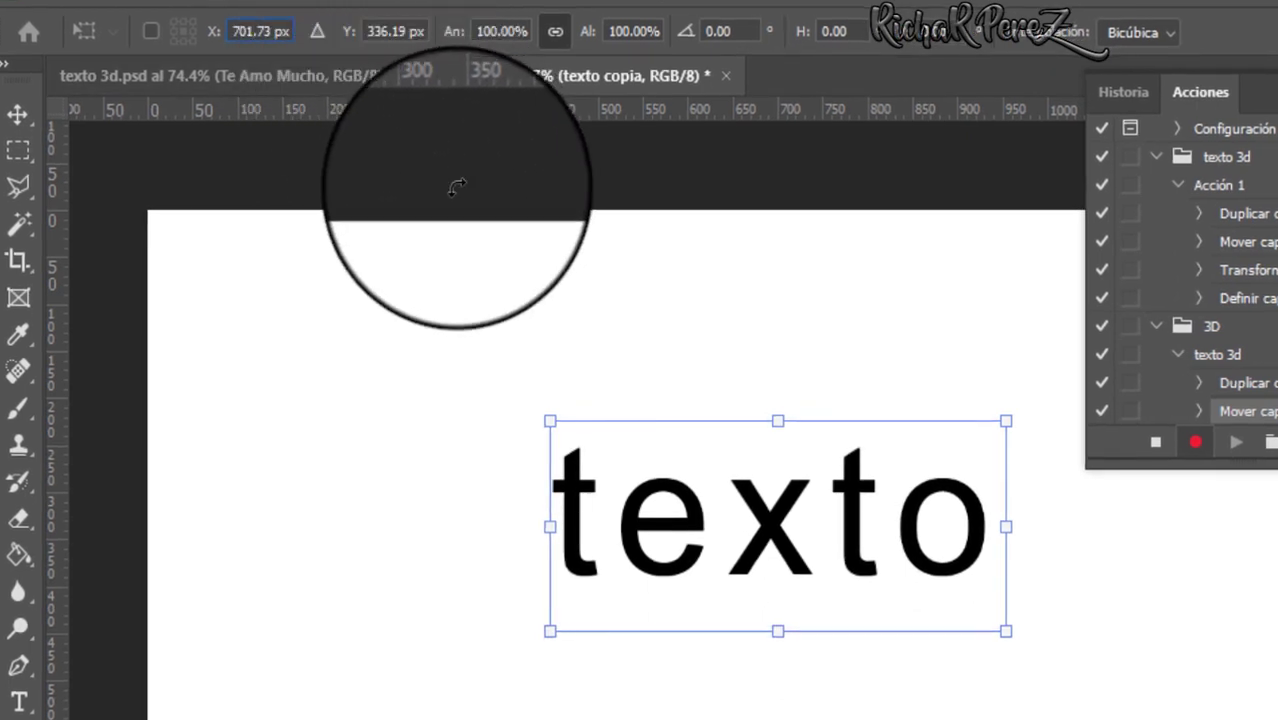
click(390, 31)
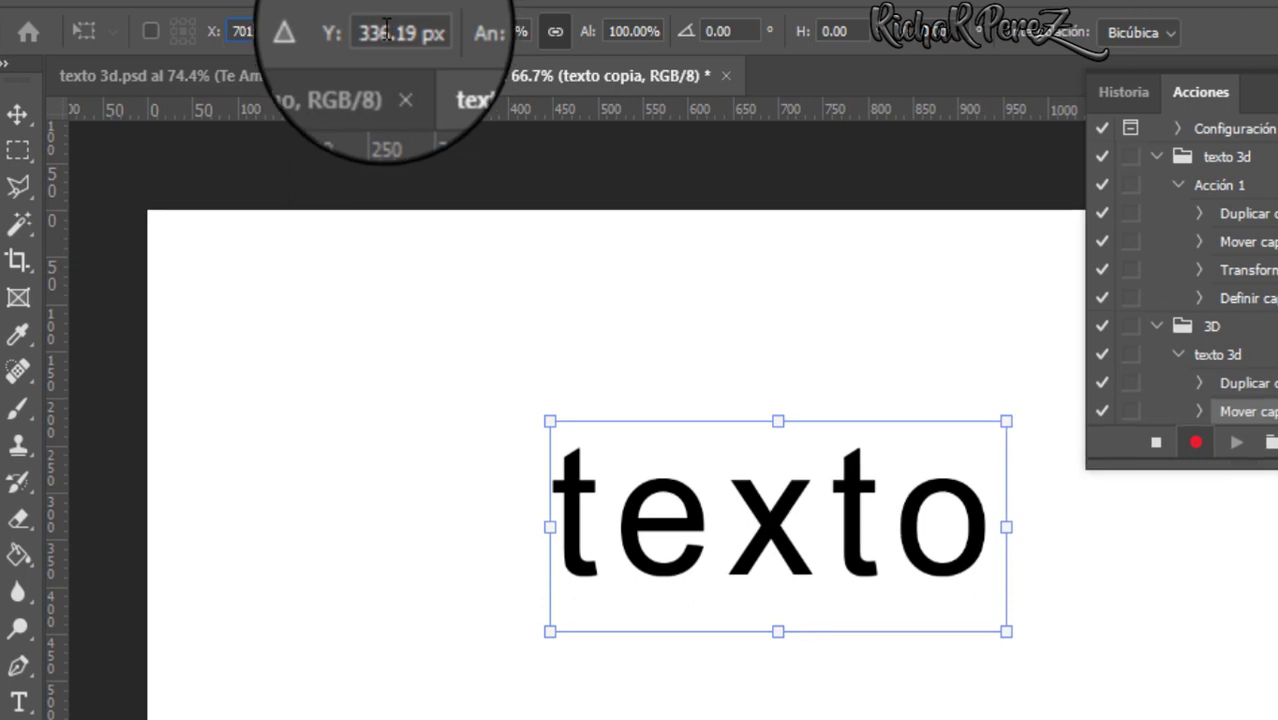
key(BackSpace)
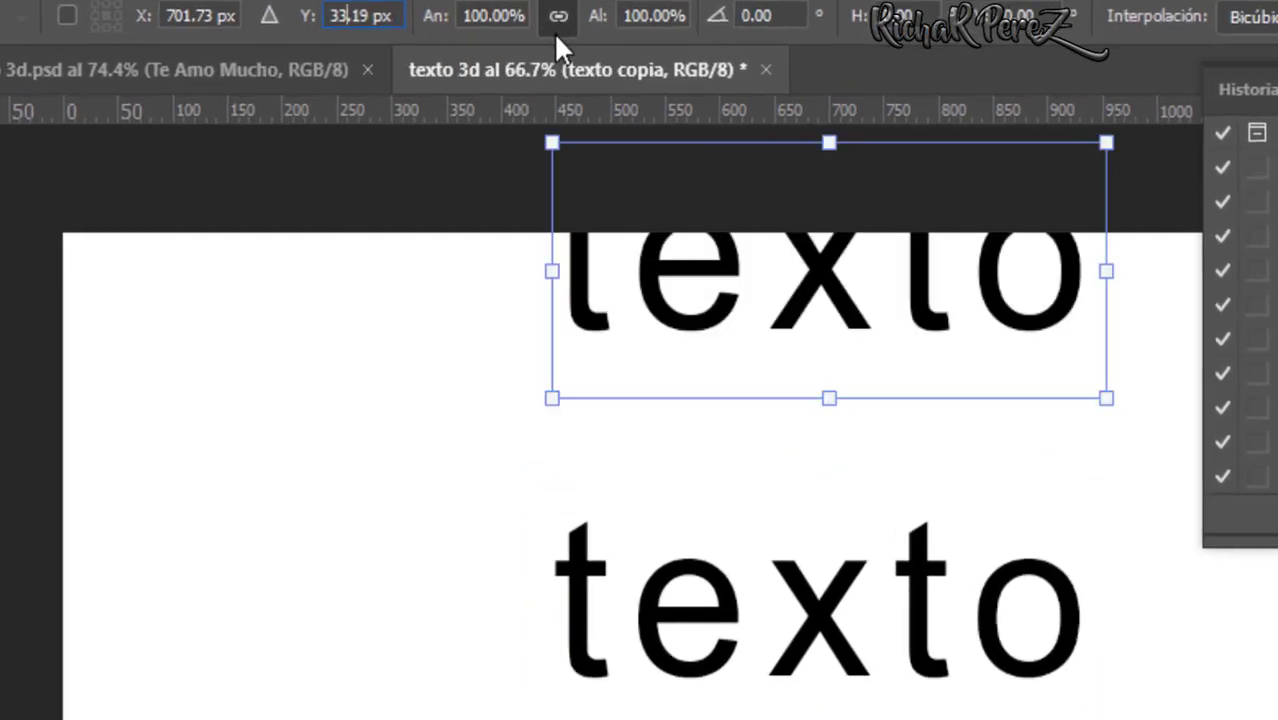
text(7)
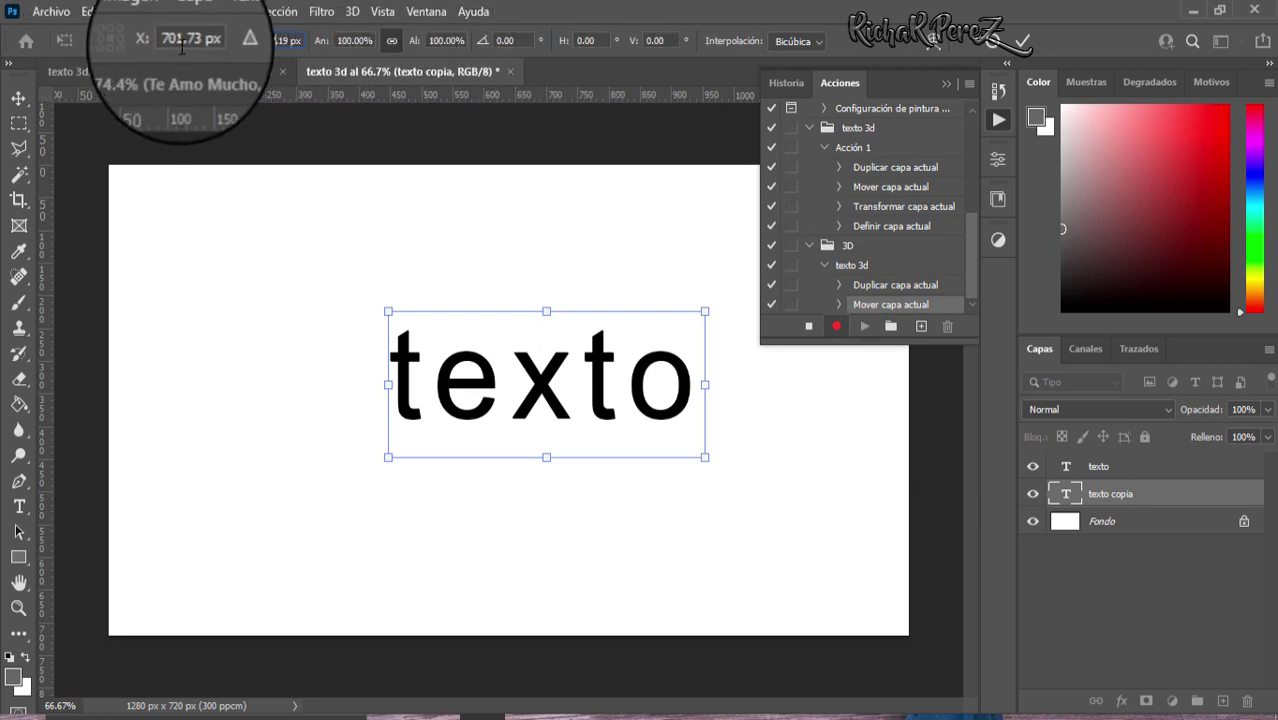
click(1021, 41)
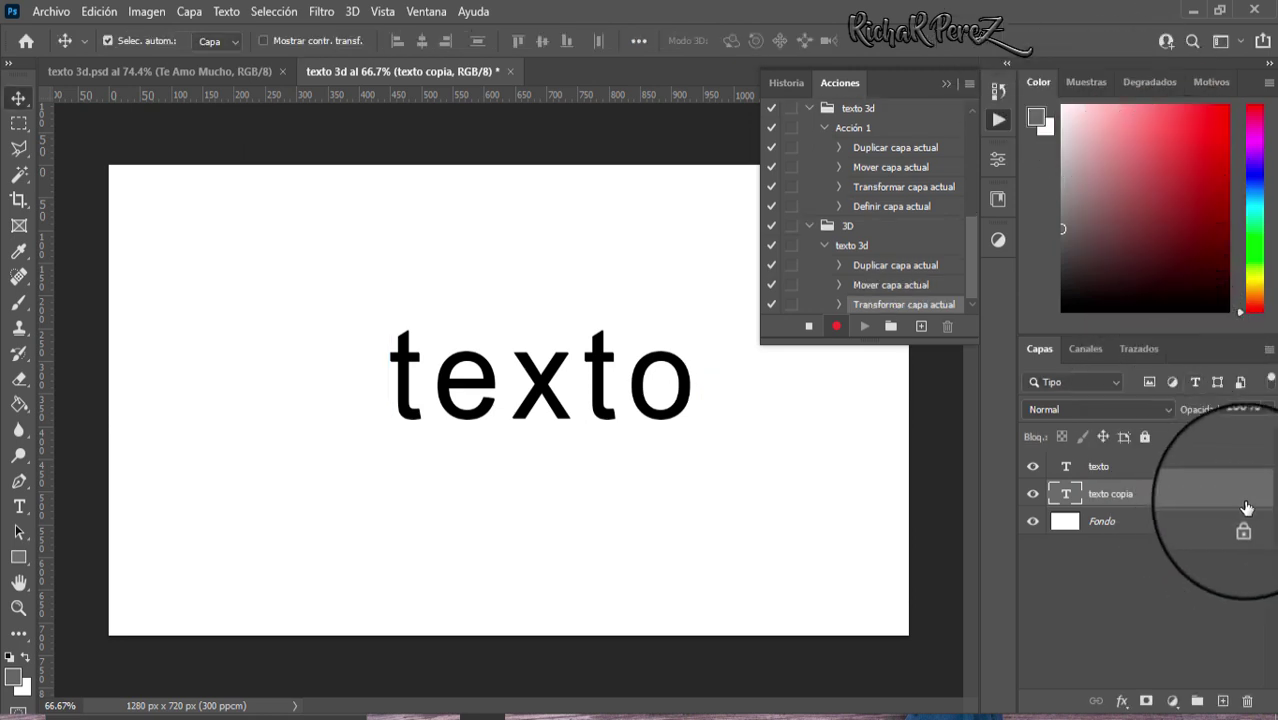
In texto copia's Blending Options, set Fill Opacity to 0% and enable Bevel and Emboss
right_click(1135, 502)
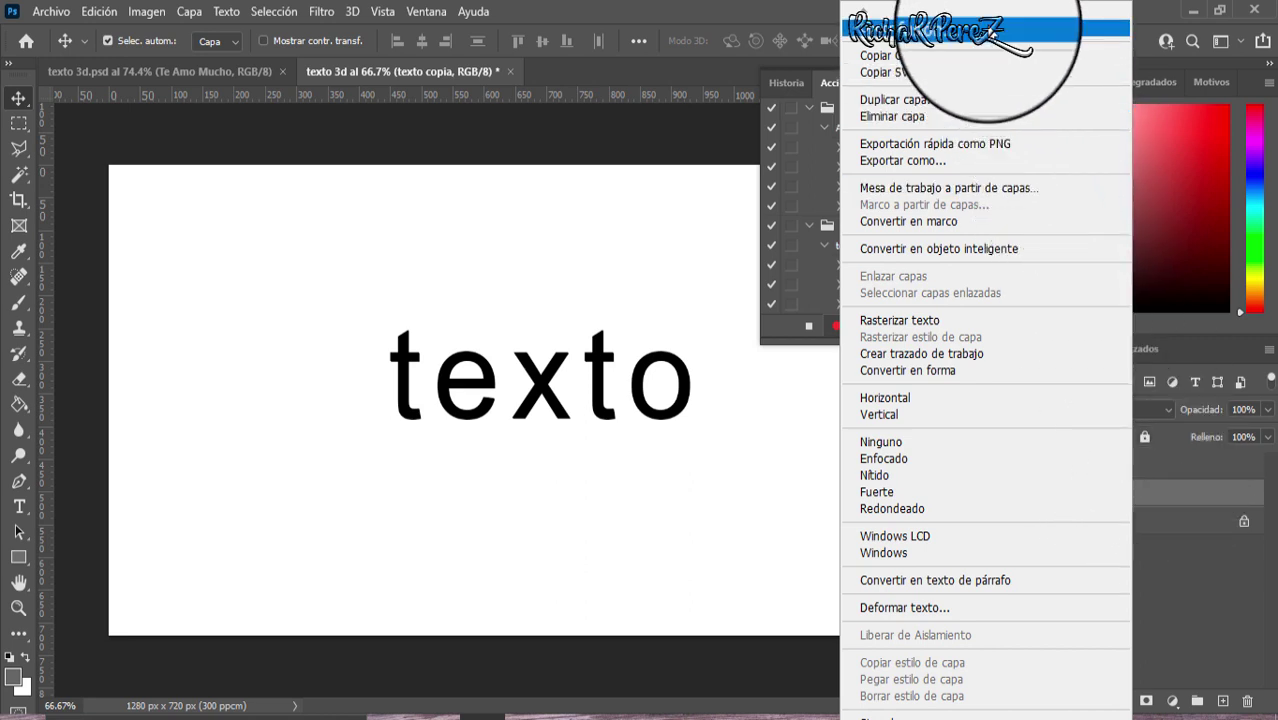
click(988, 31)
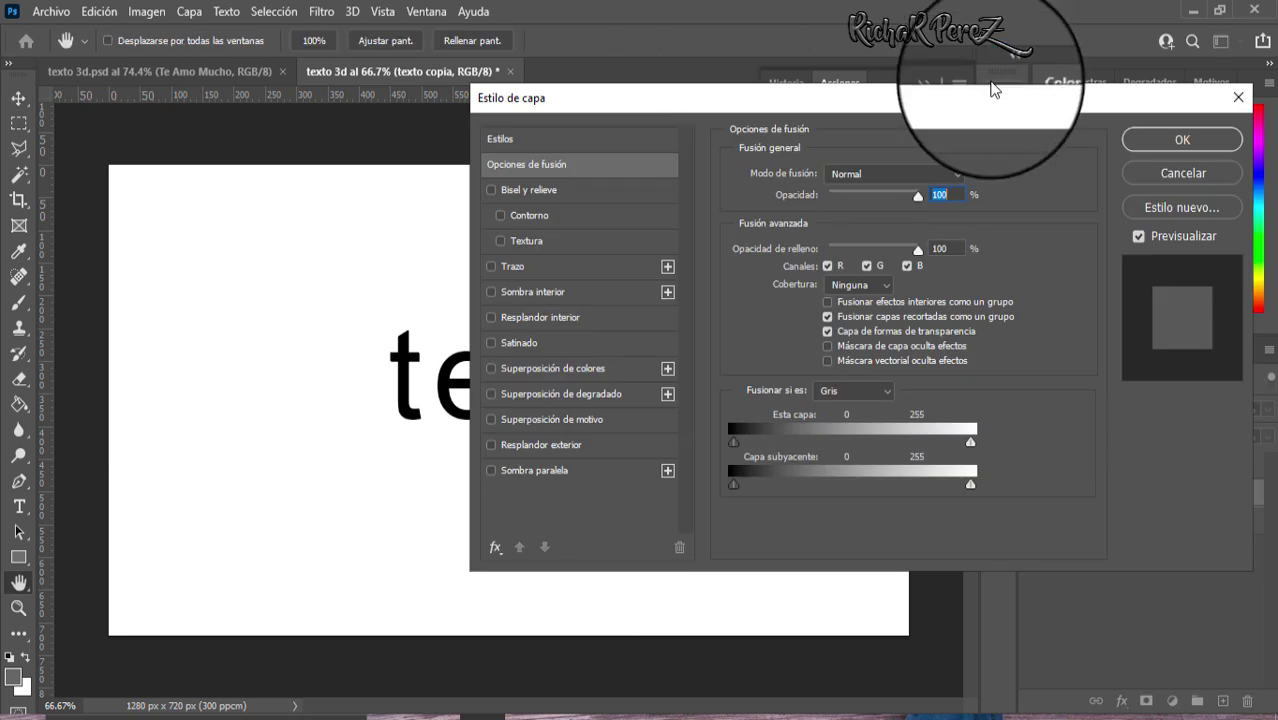
drag(659, 99, 715, 104)
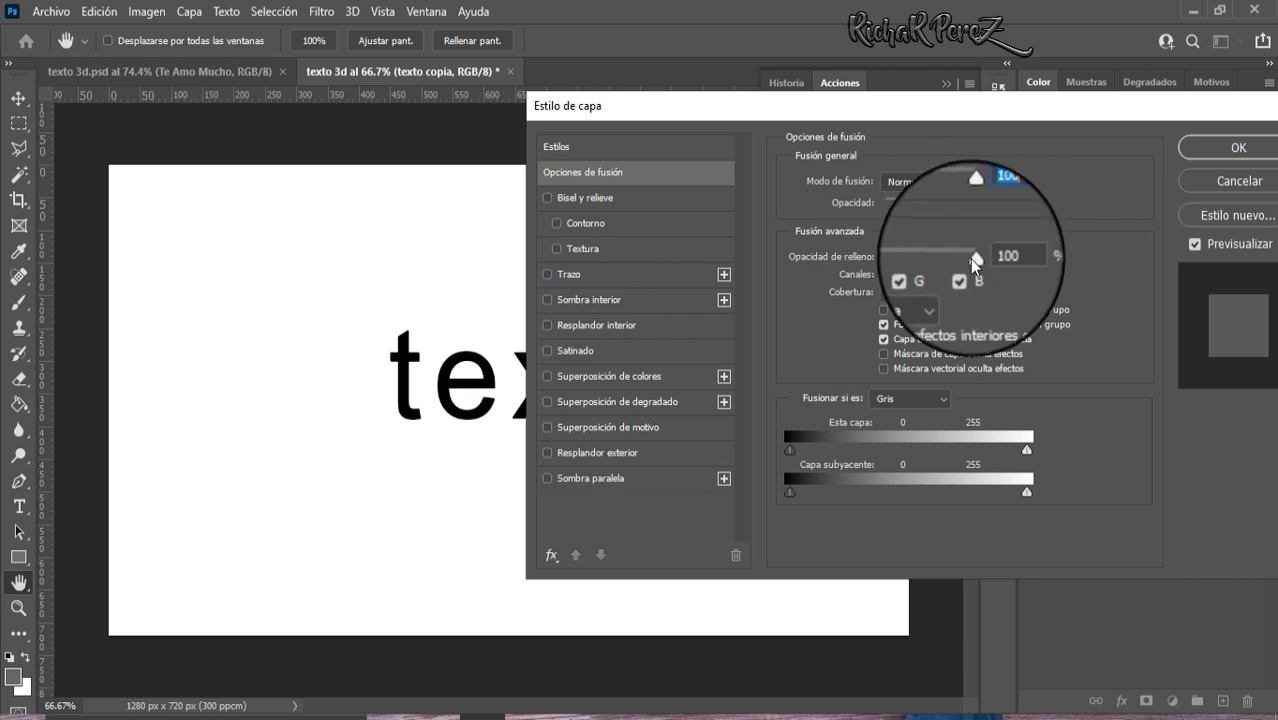
drag(975, 258, 844, 258)
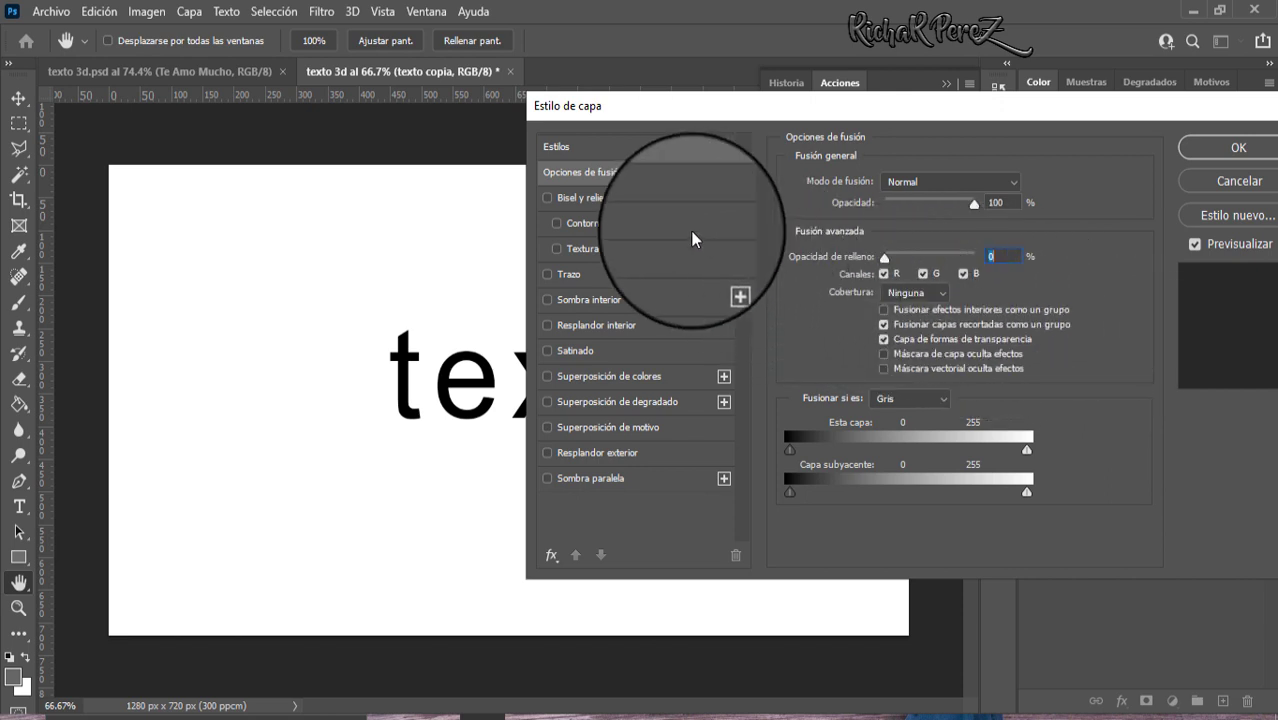
click(594, 200)
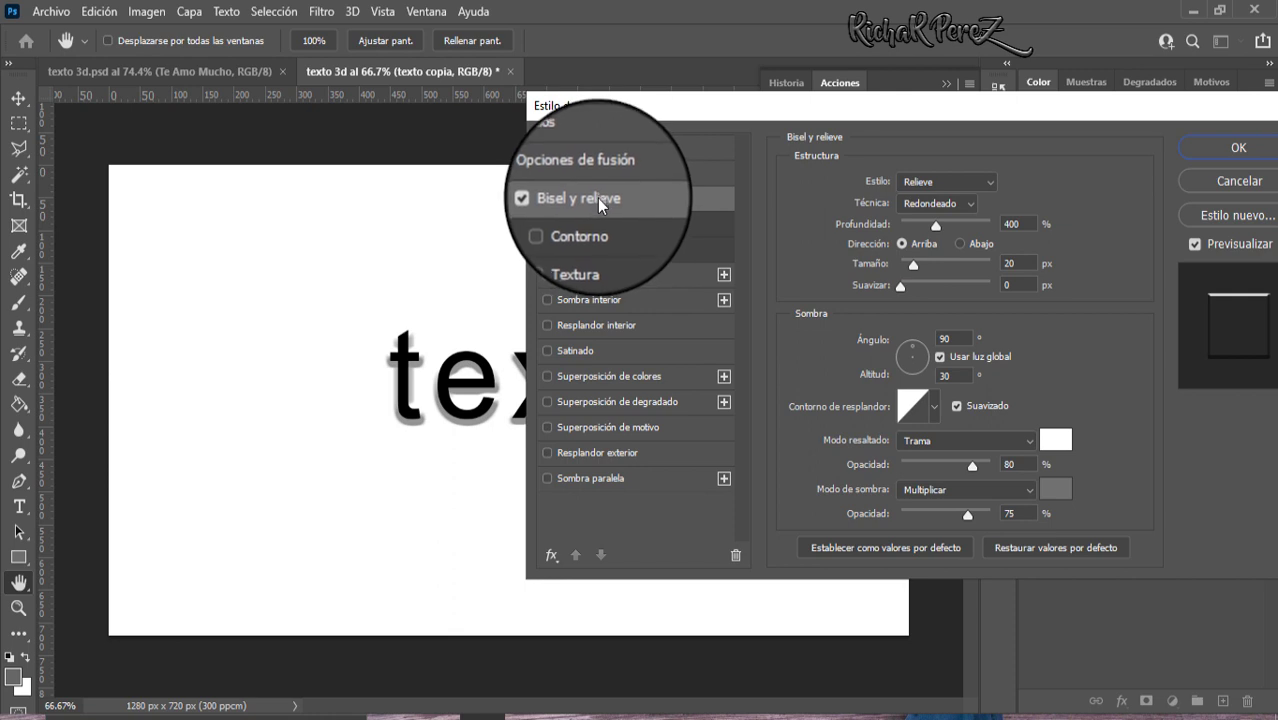
Set the bevel style to Stroke Emboss (Relieve del trazo) with a #666666 shadow colour
click(927, 180)
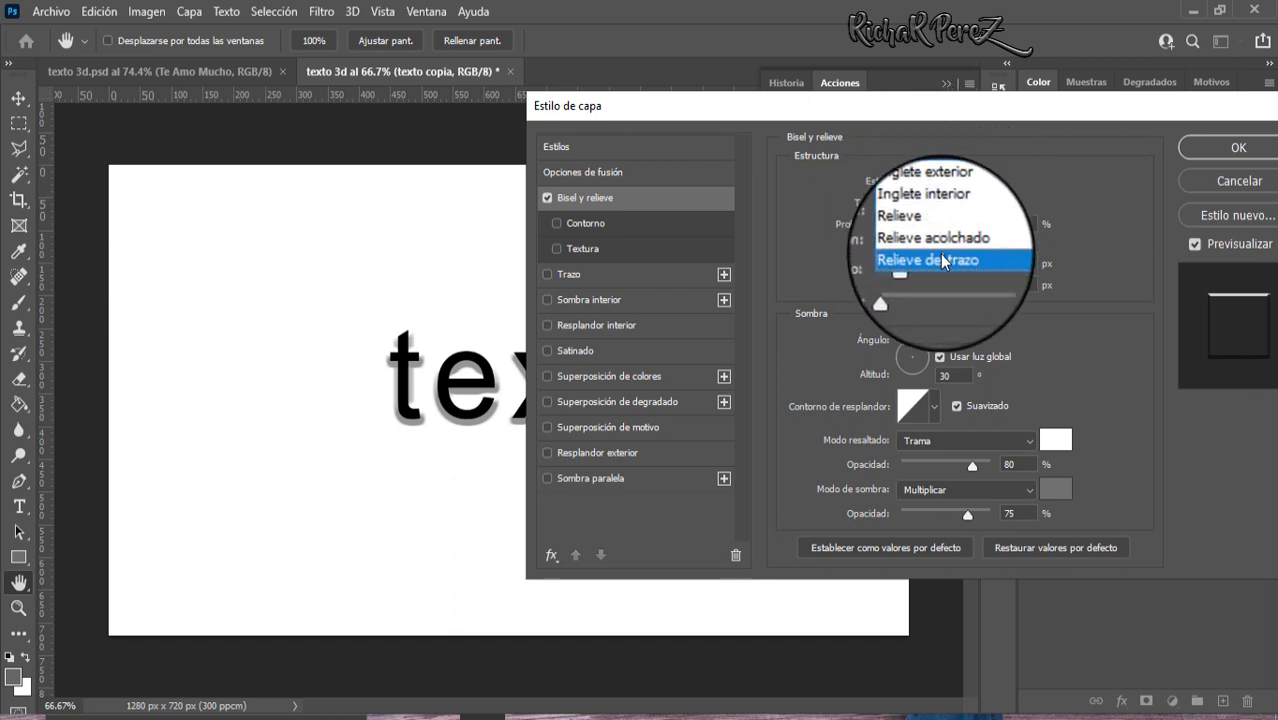
click(942, 260)
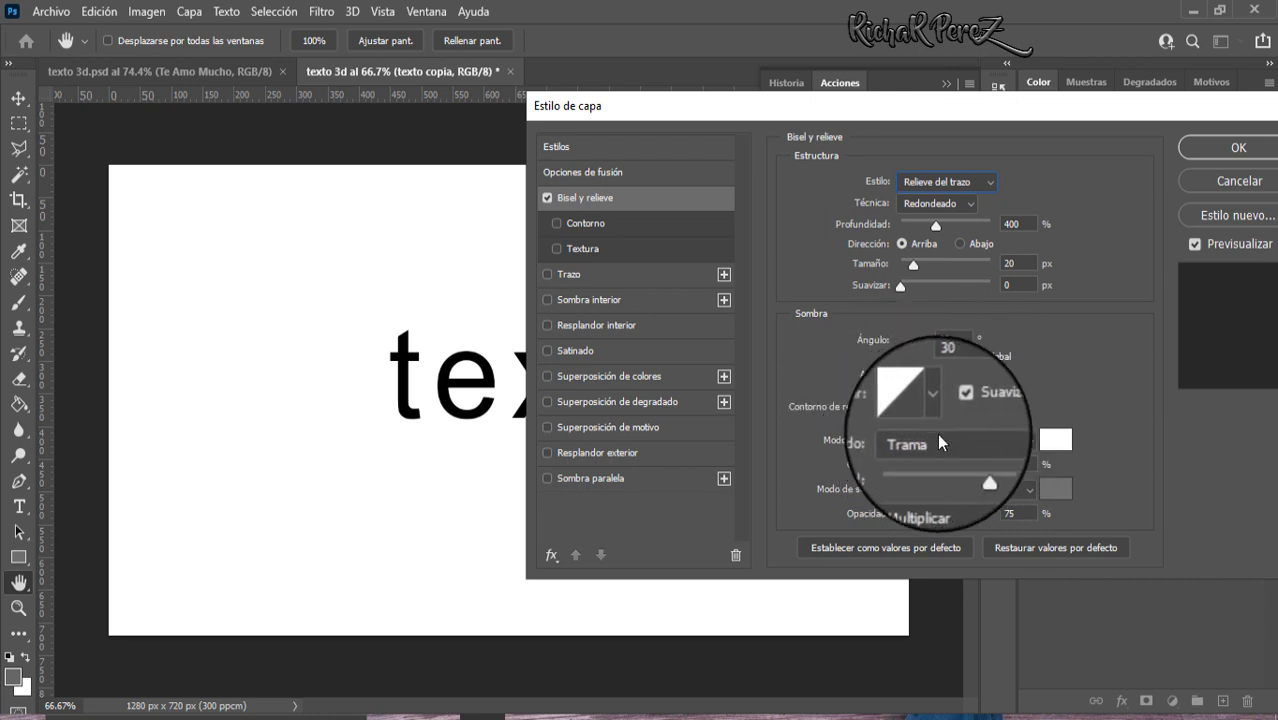
click(958, 410)
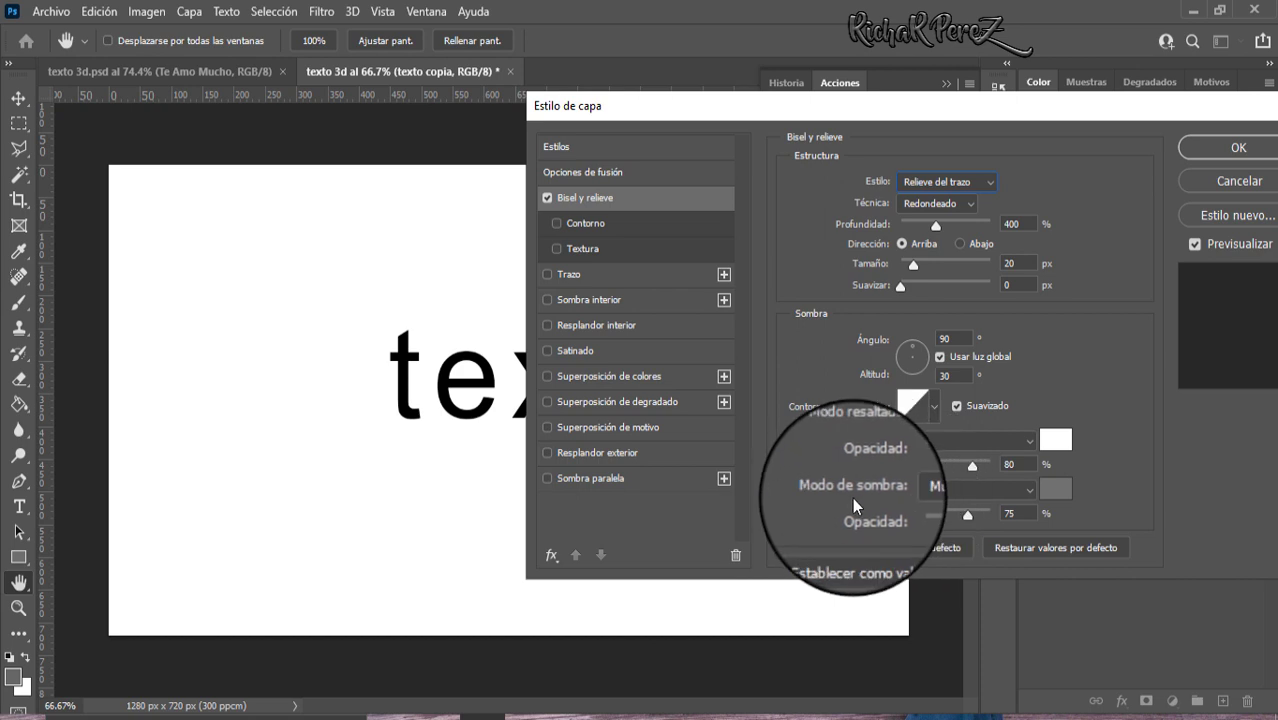
click(934, 491)
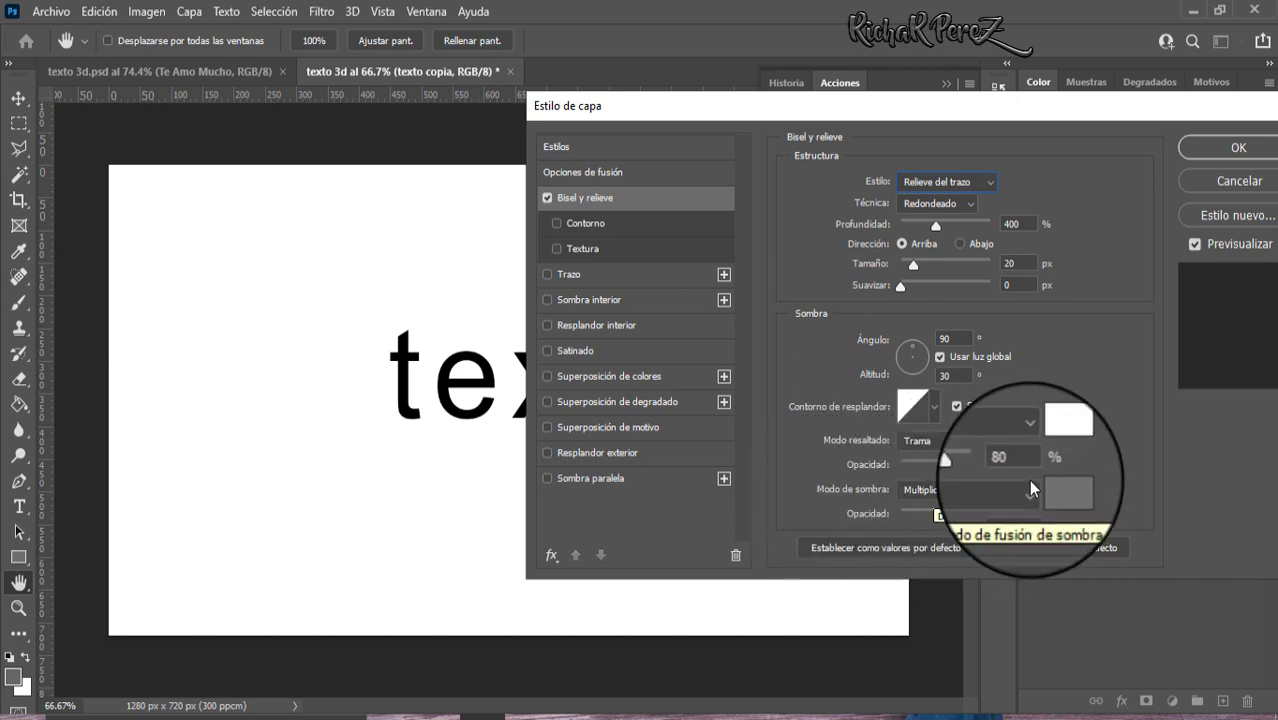
click(1056, 489)
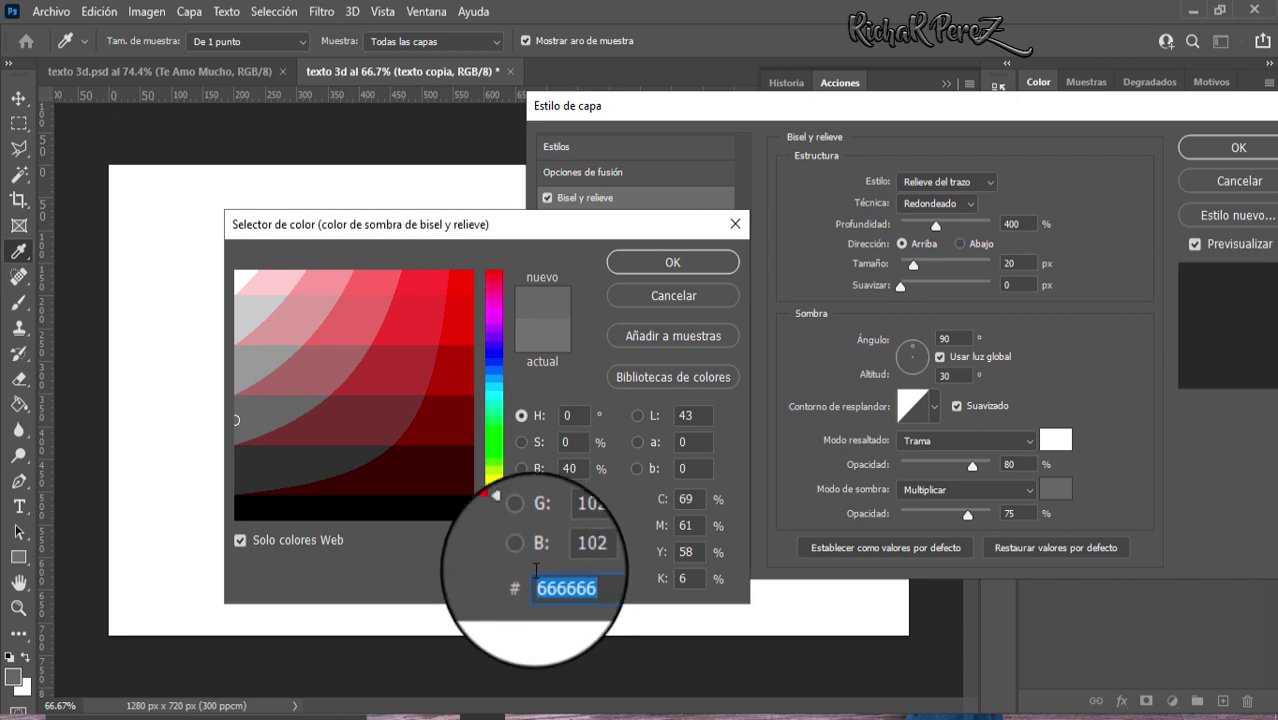
click(672, 264)
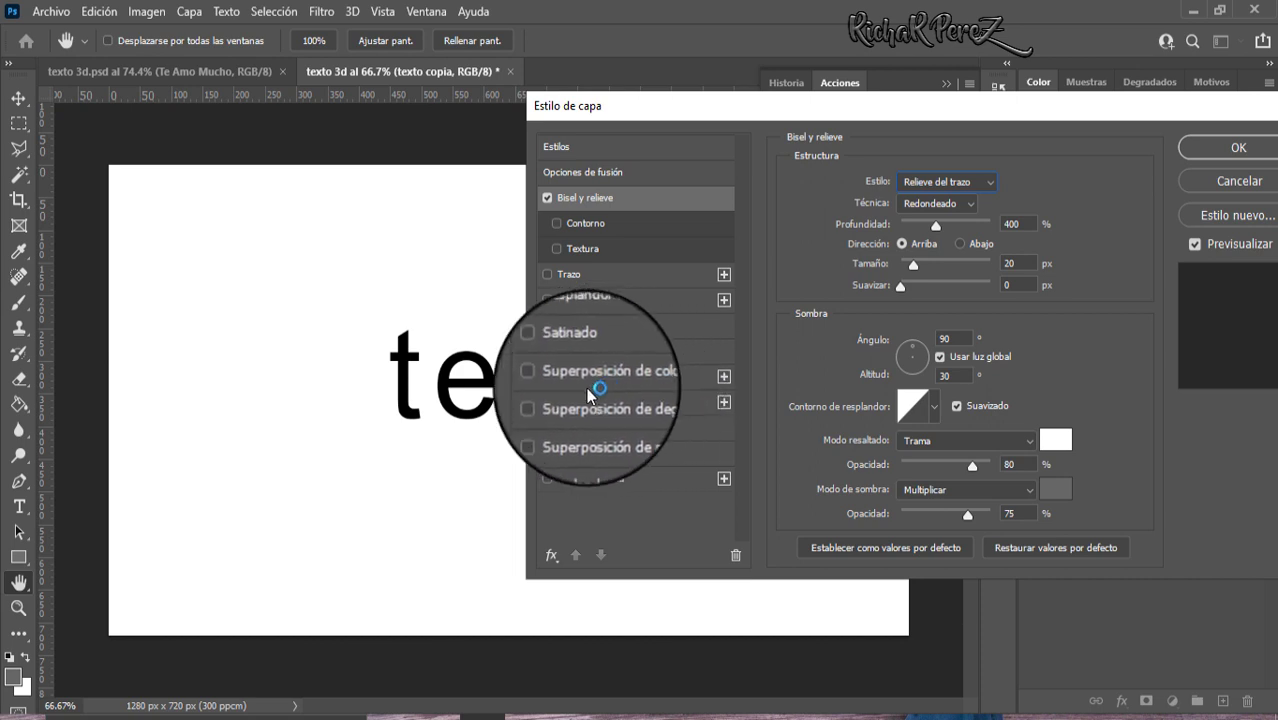
Enable an 8 px outside Stroke with Gradient fill type and open its gradient
click(547, 275)
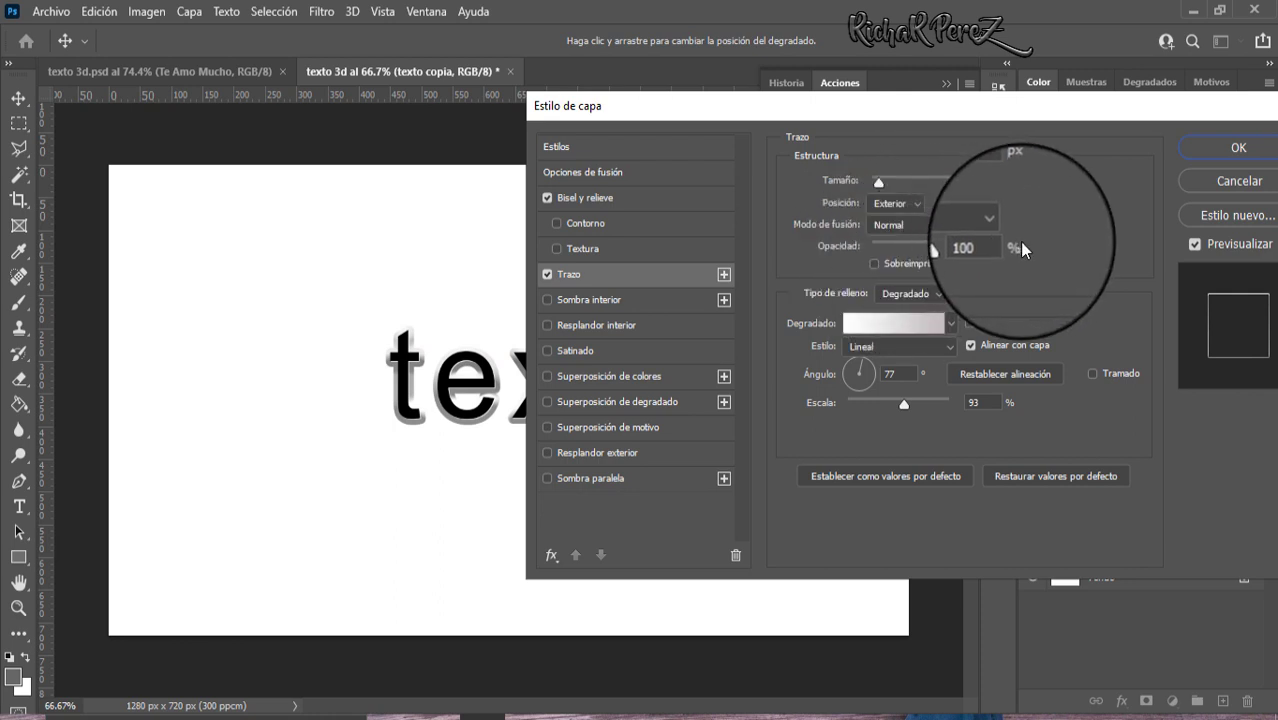
click(910, 293)
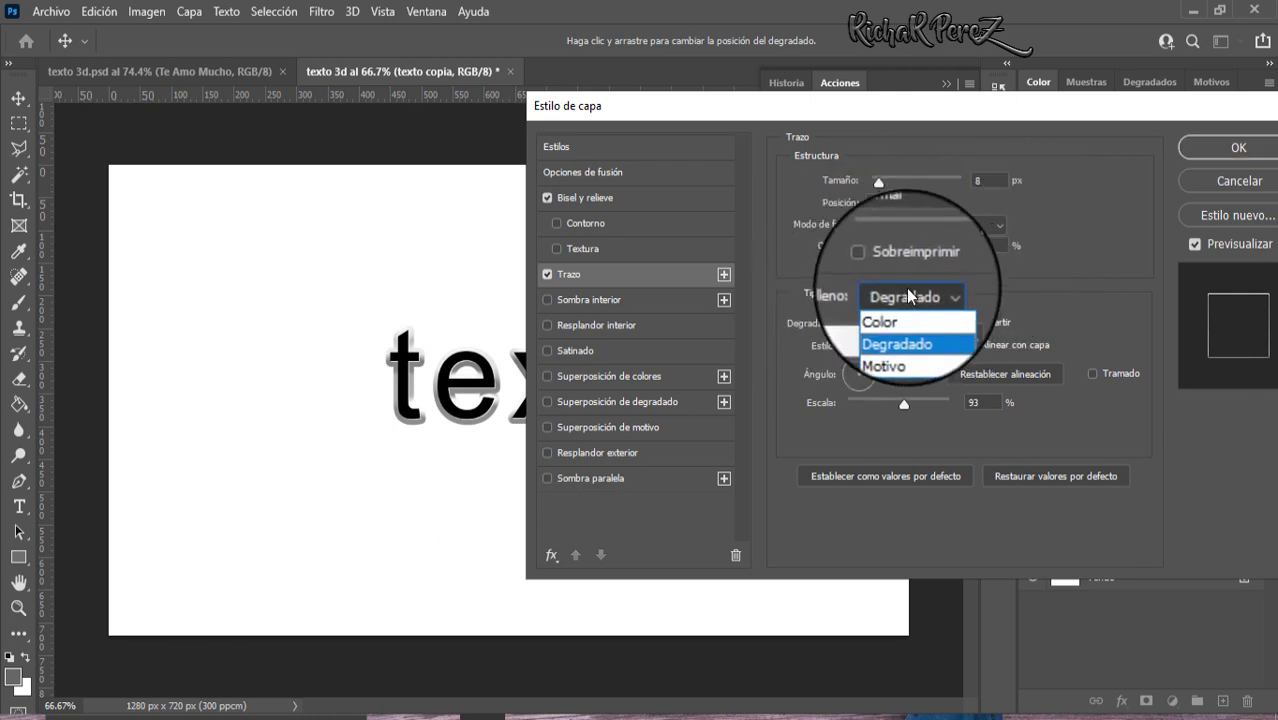
click(905, 326)
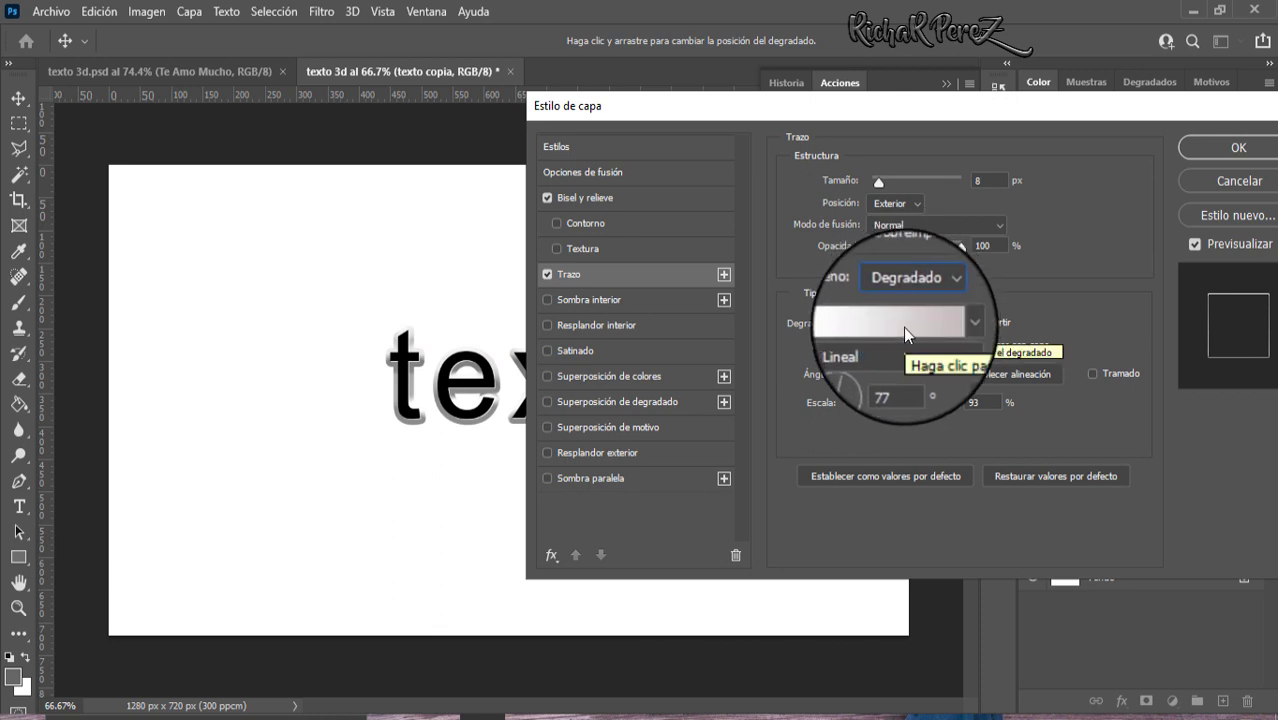
click(903, 326)
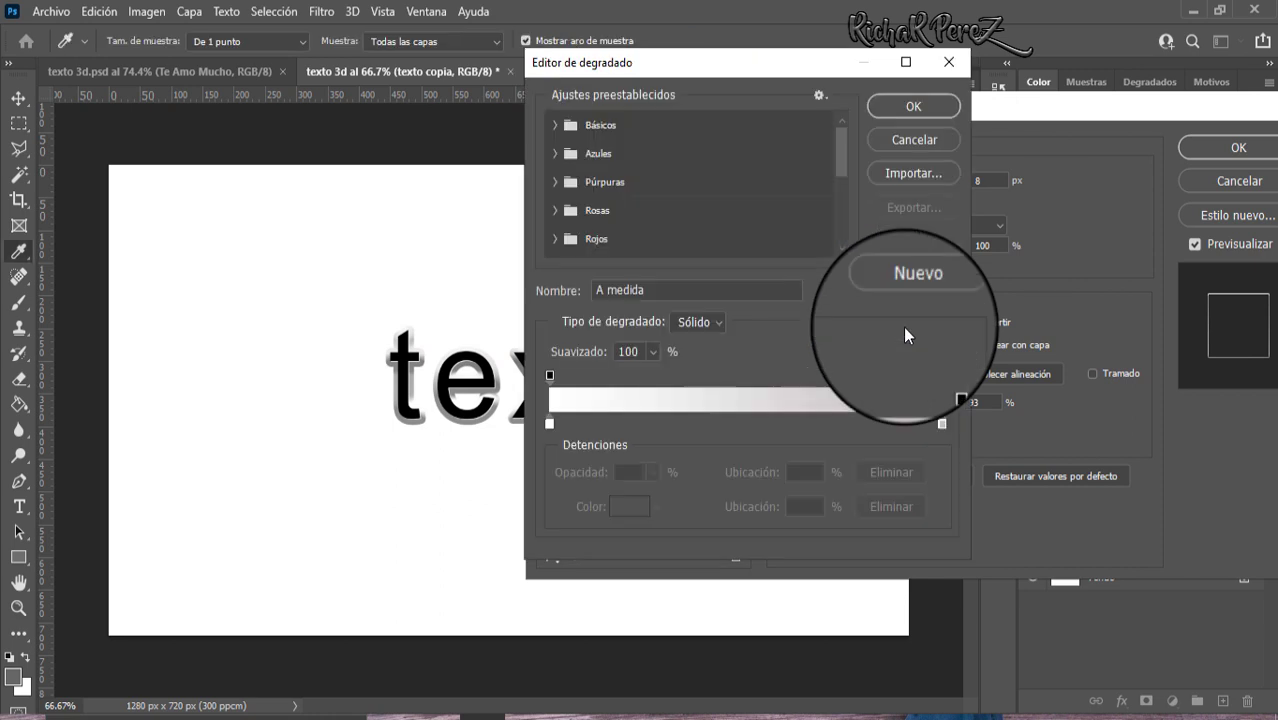
Set the gradient's right colour stop to light gray #cccccc and accept the gradient
click(548, 423)
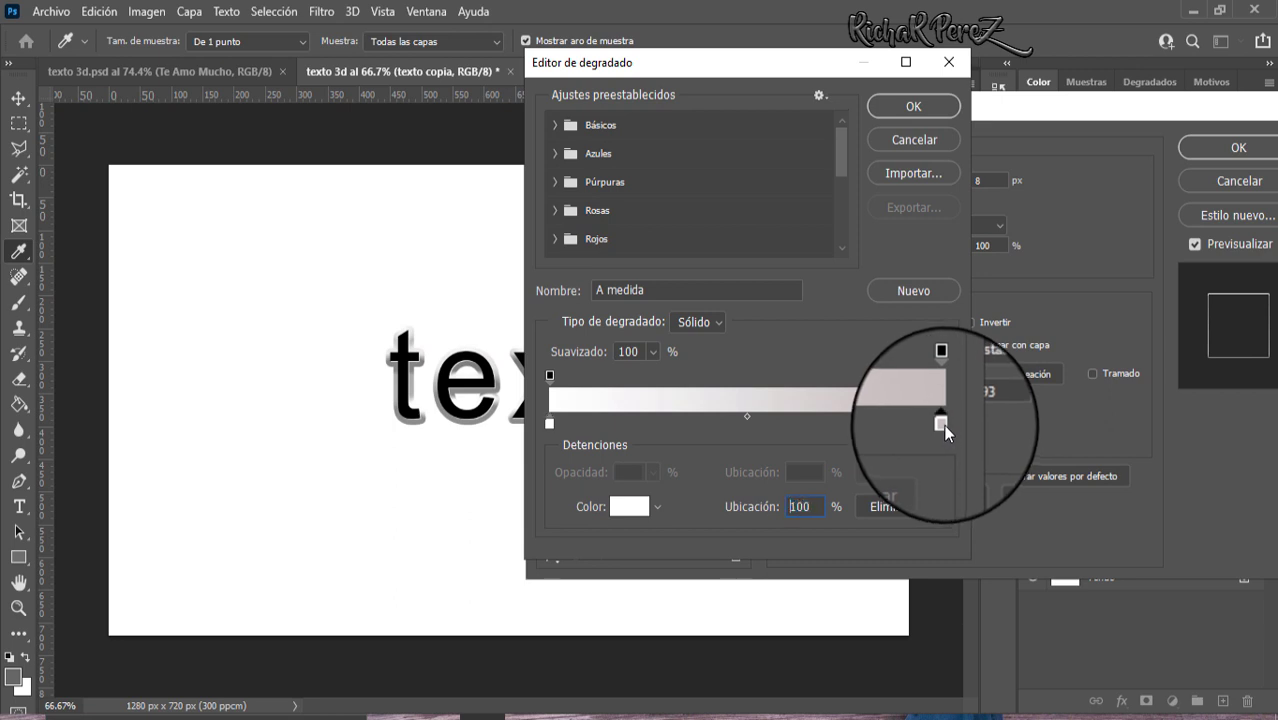
click(616, 511)
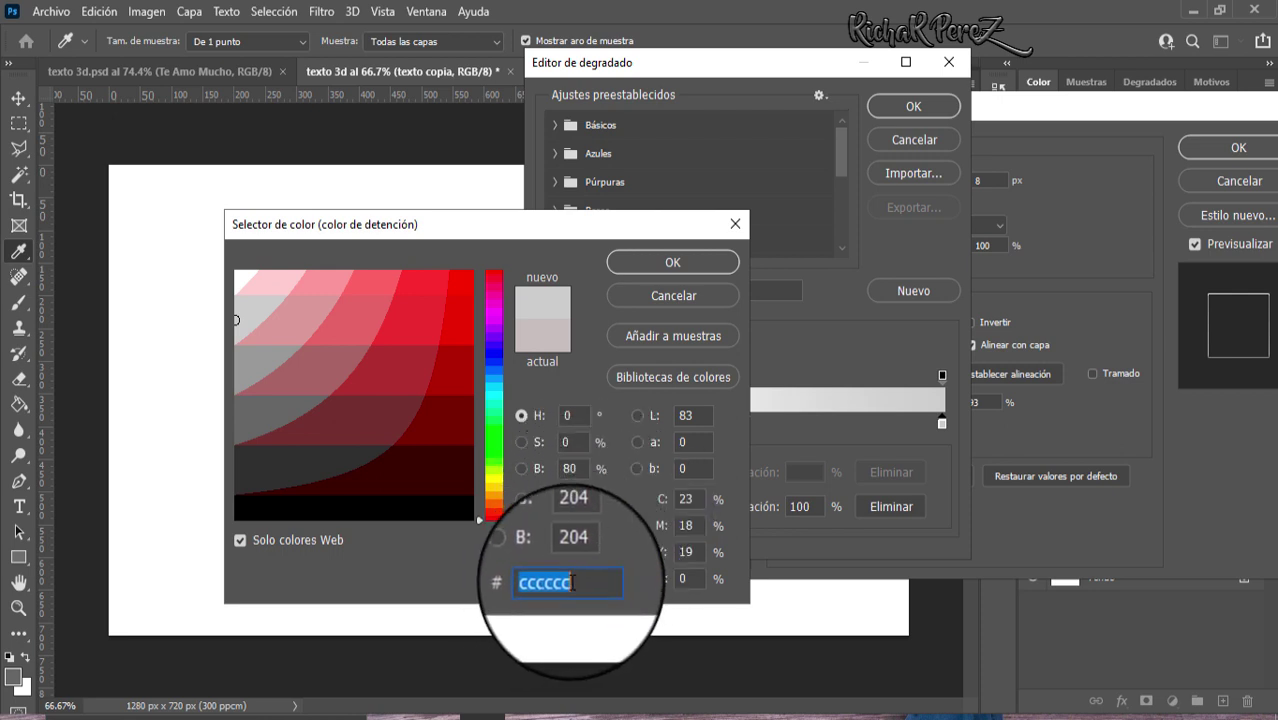
click(245, 554)
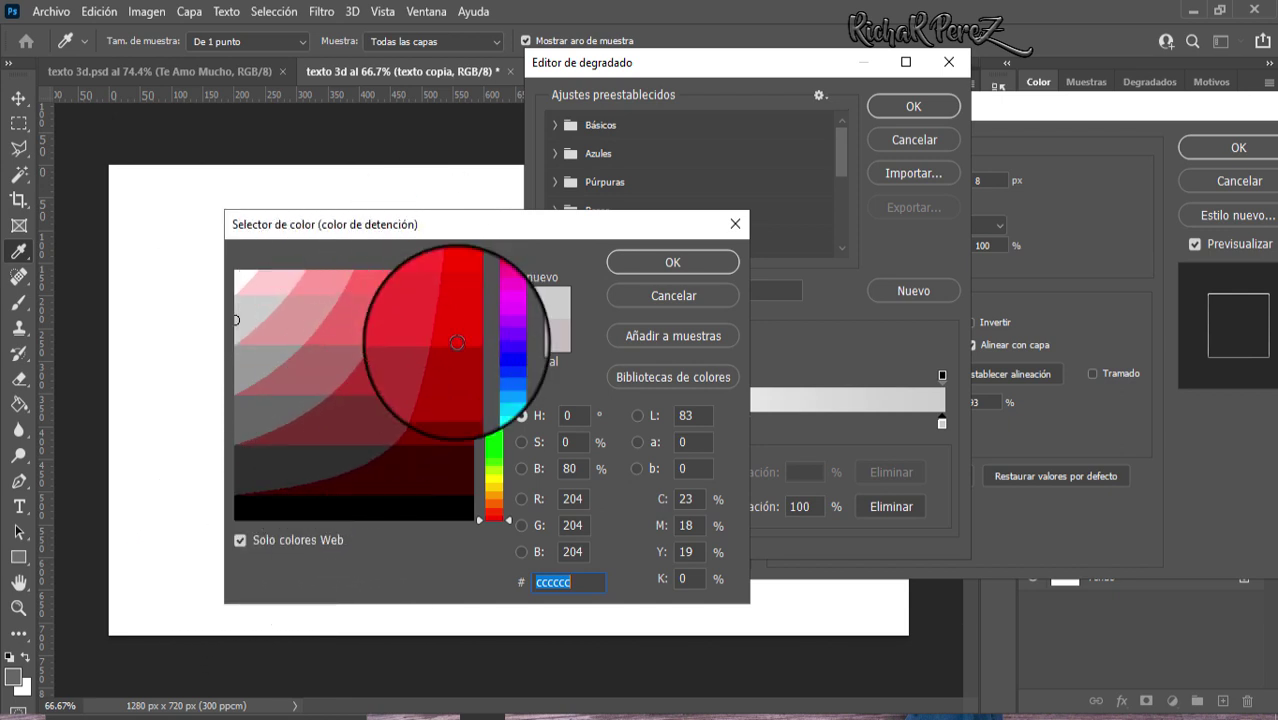
click(672, 265)
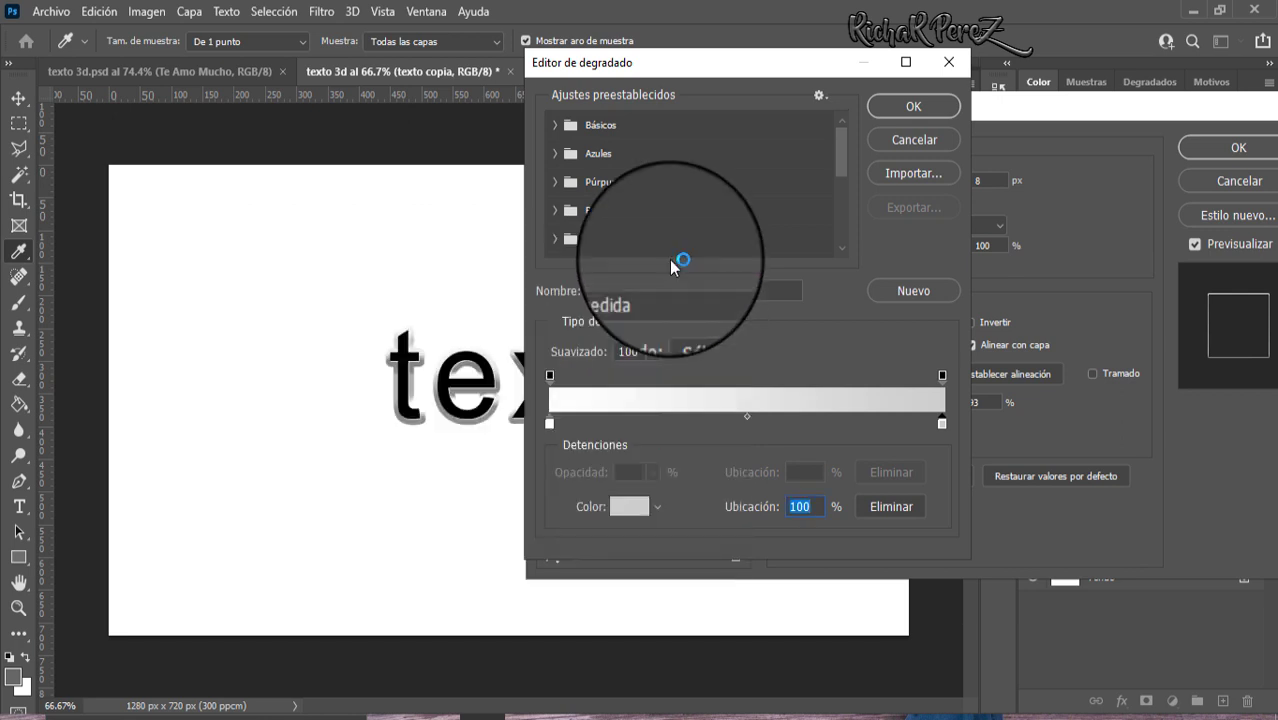
click(906, 108)
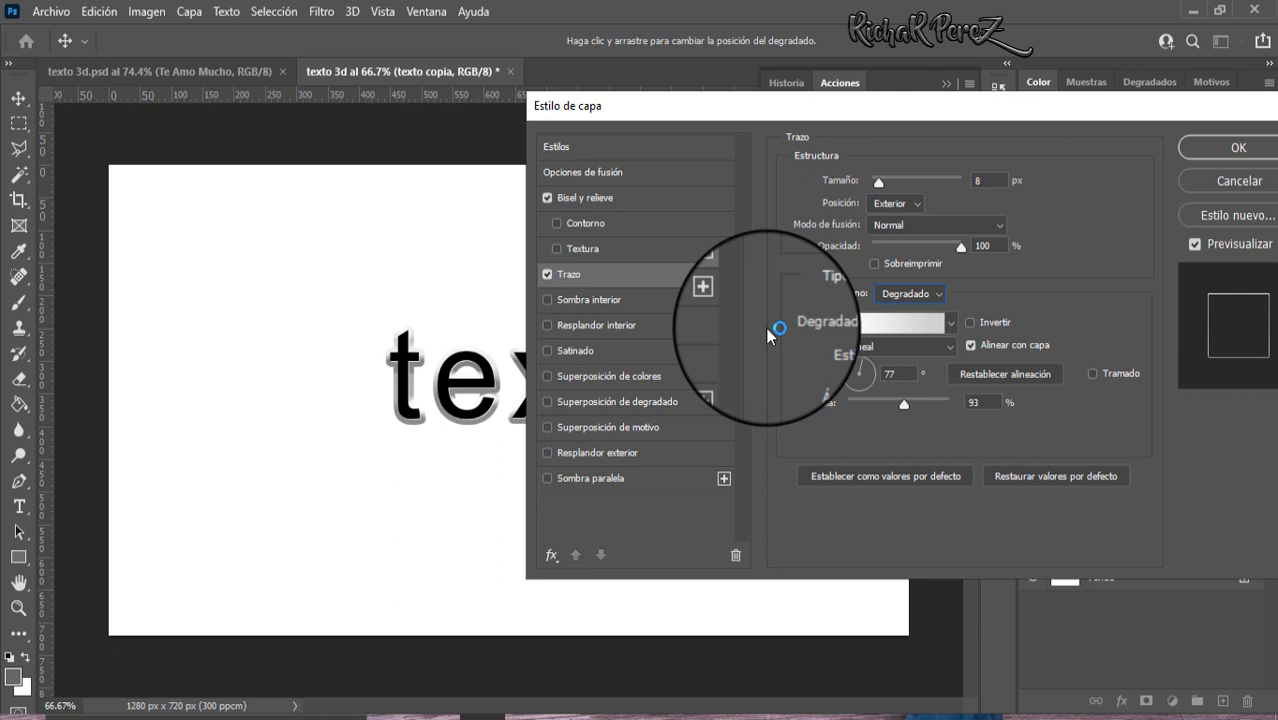
Apply the layer style to texto copia and stop recording the 'texto 3d' action
drag(877, 114, 710, 115)
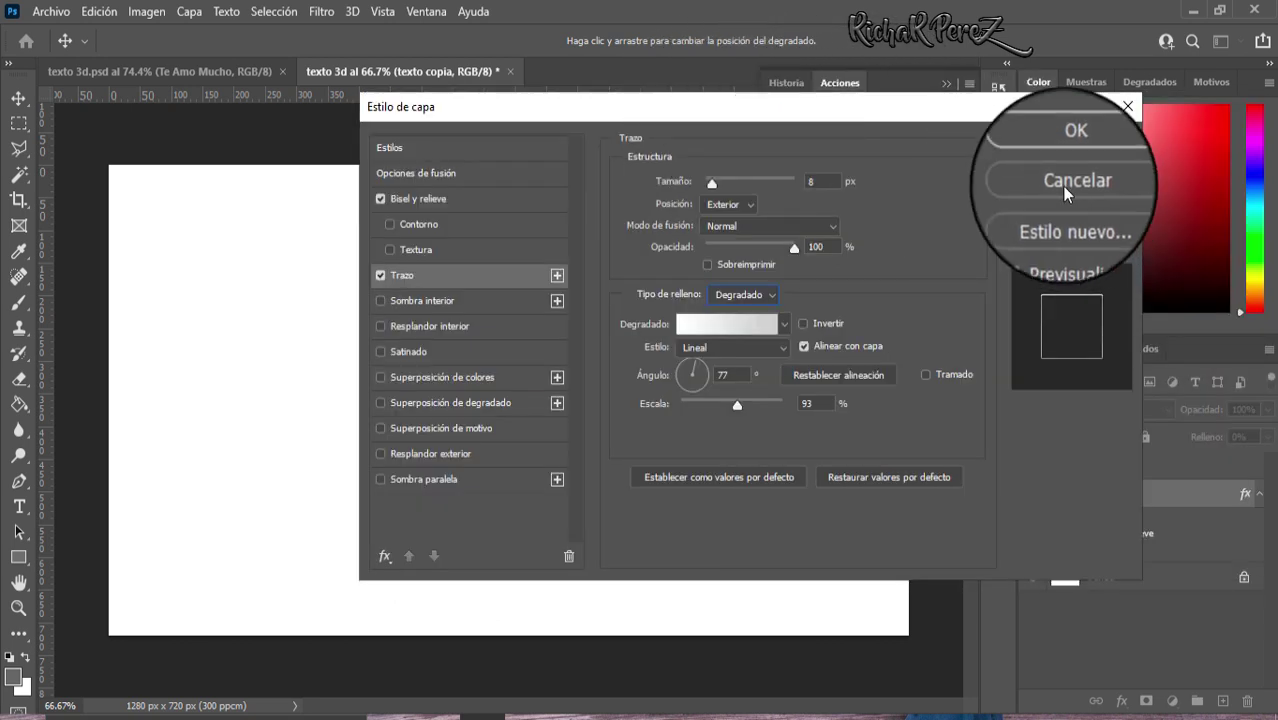
click(1056, 143)
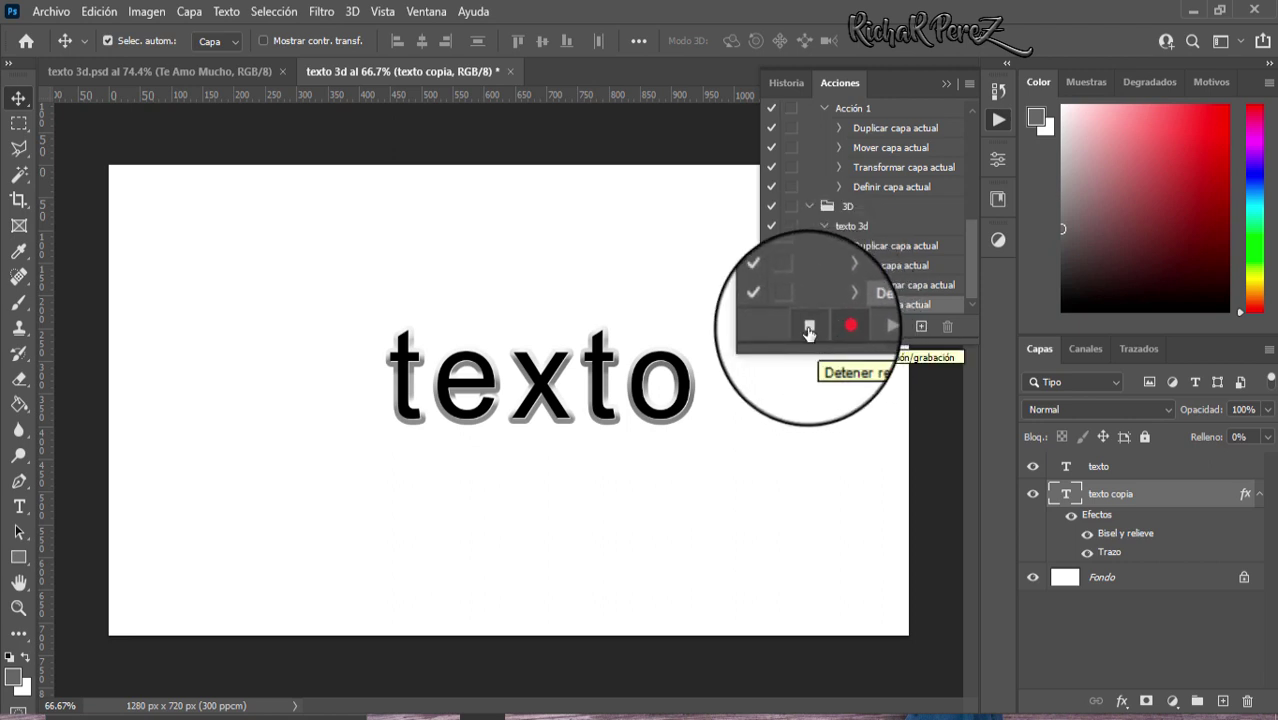
click(809, 330)
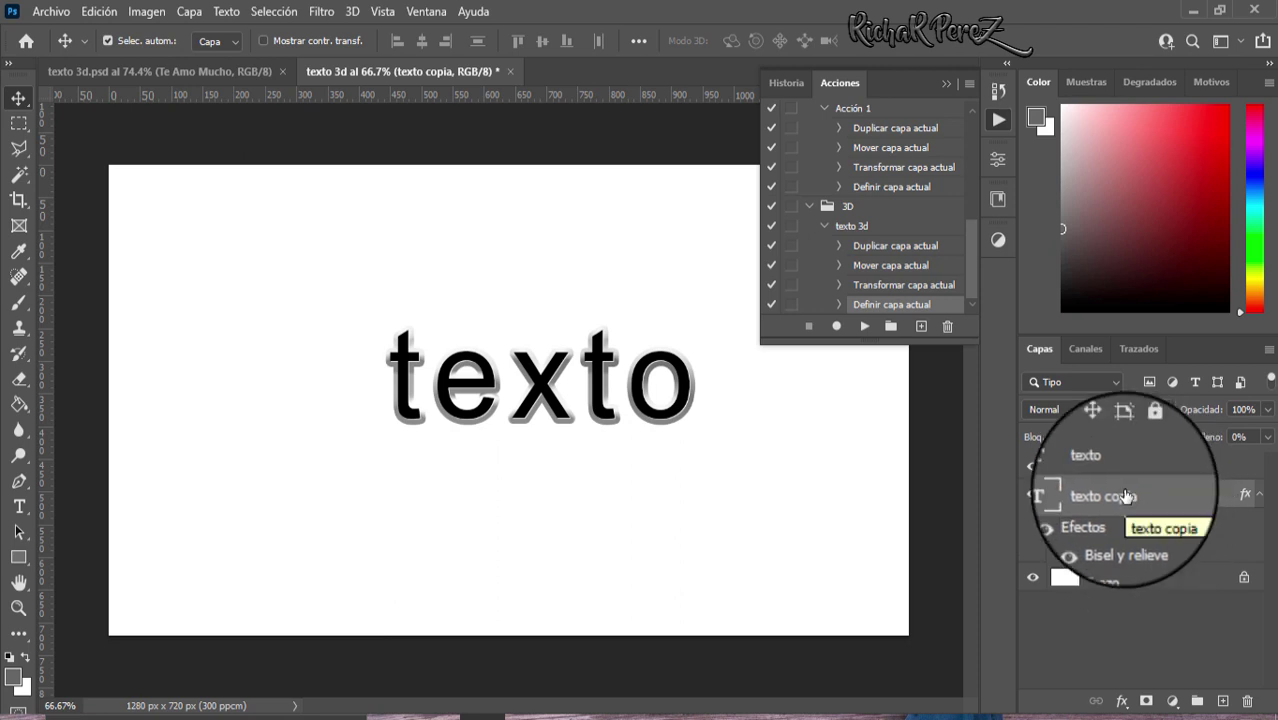
Delete the 'texto copia' and 'texto' layers, leaving only the white Fondo background
drag(1126, 497, 1248, 705)
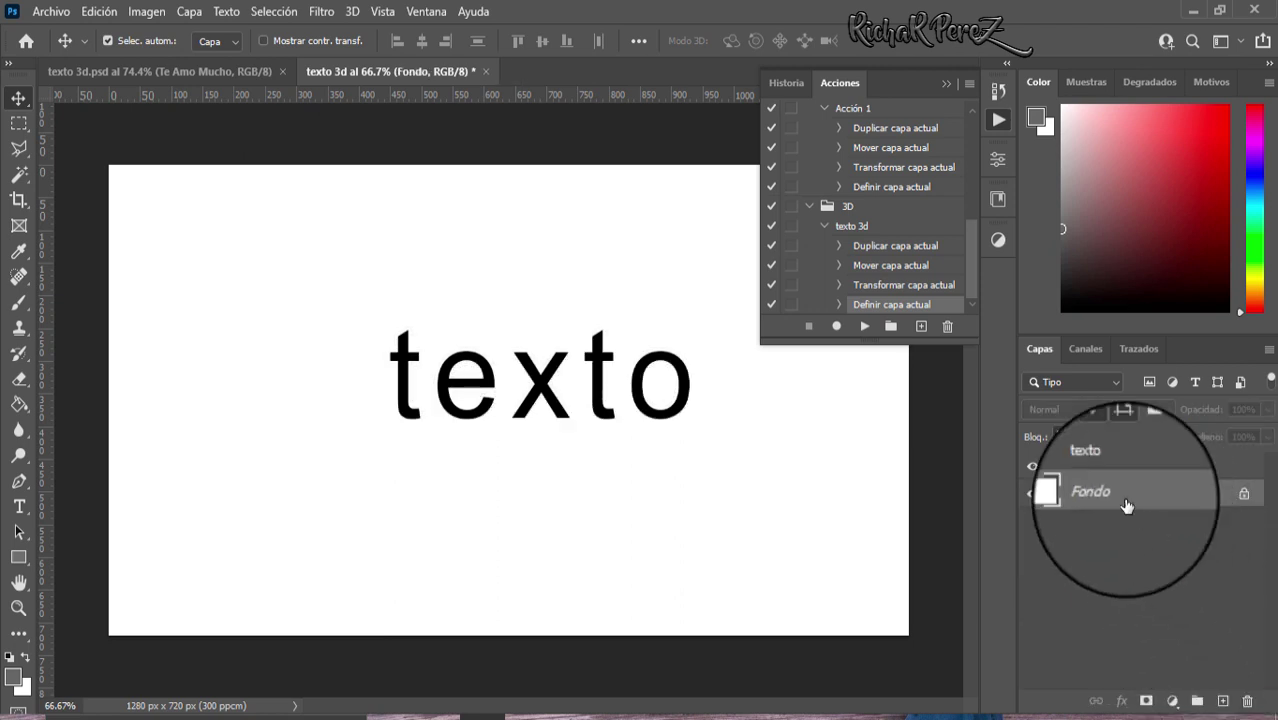
click(1098, 468)
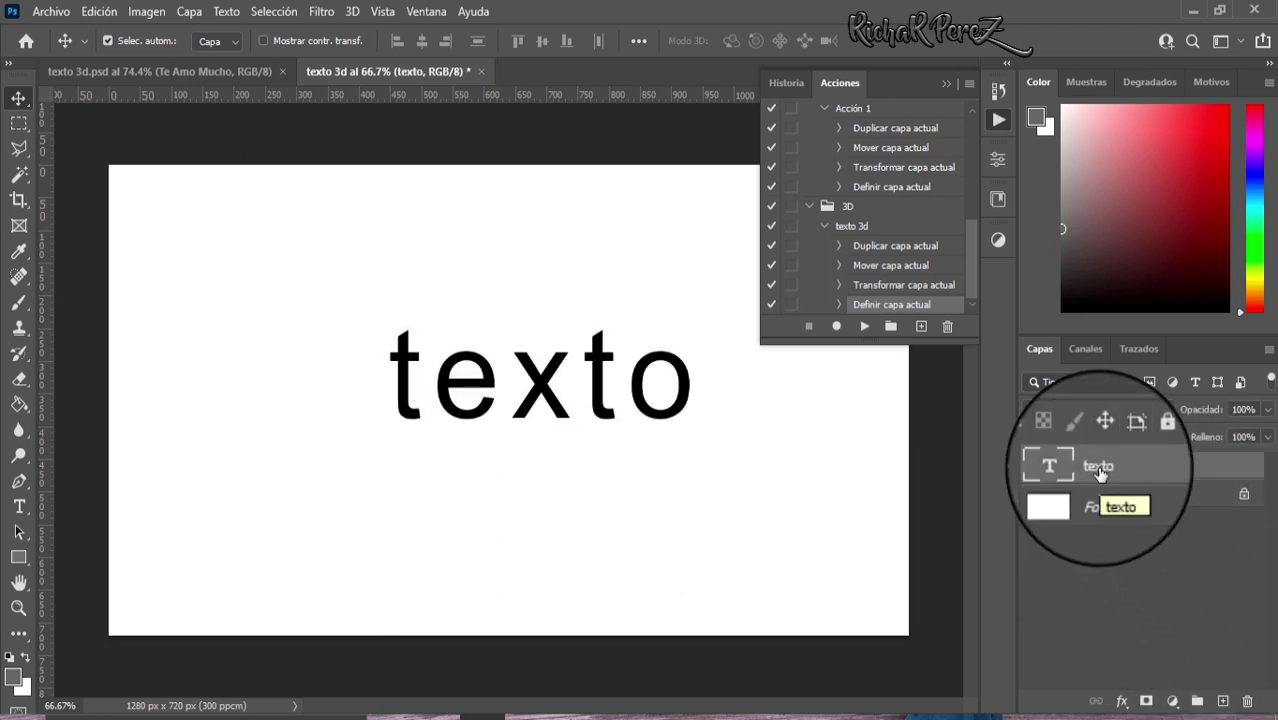
key(Delete)
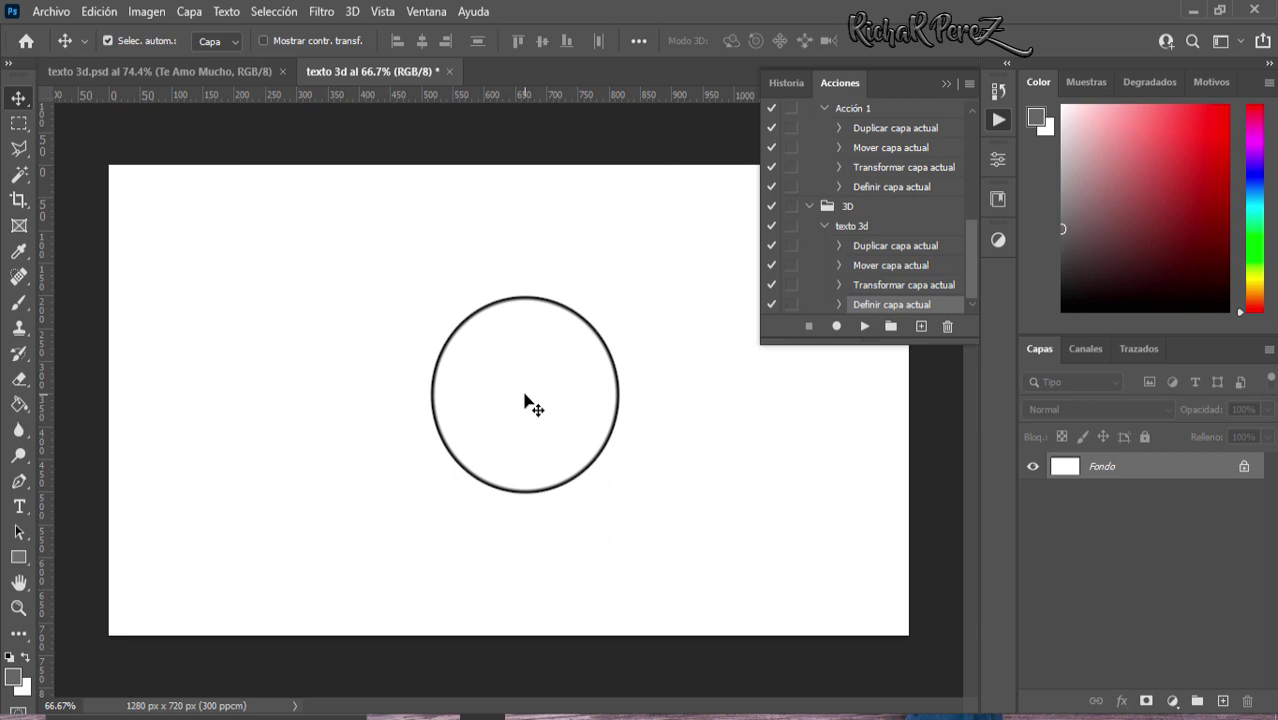
Create a text layer reading 'Te Amo' over 'Mucho' with a capital M, and commit it
key(t)
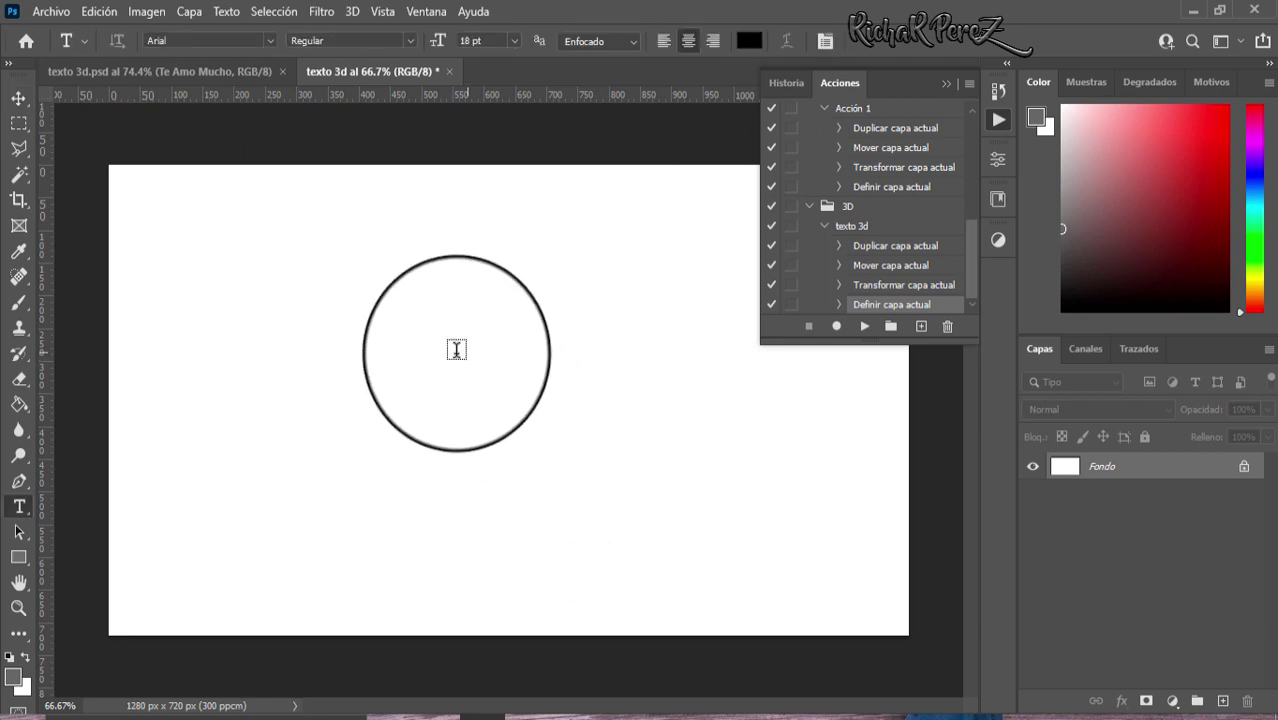
click(435, 313)
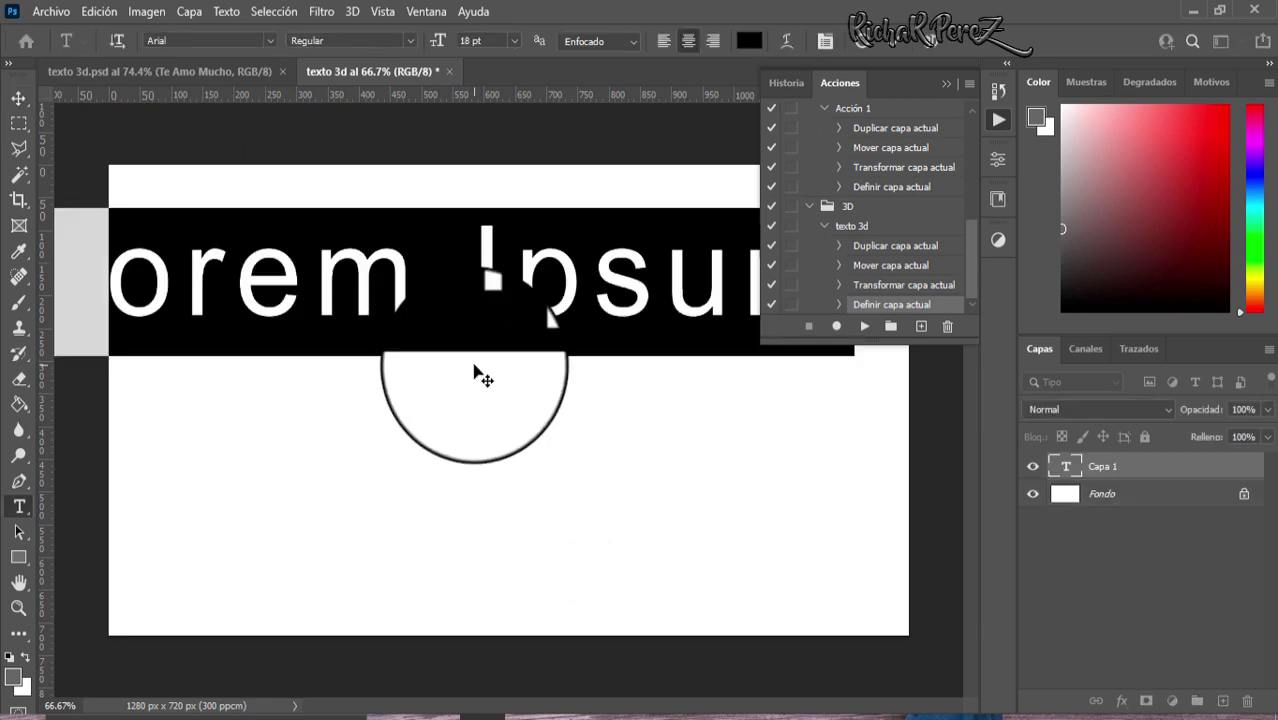
text(T)
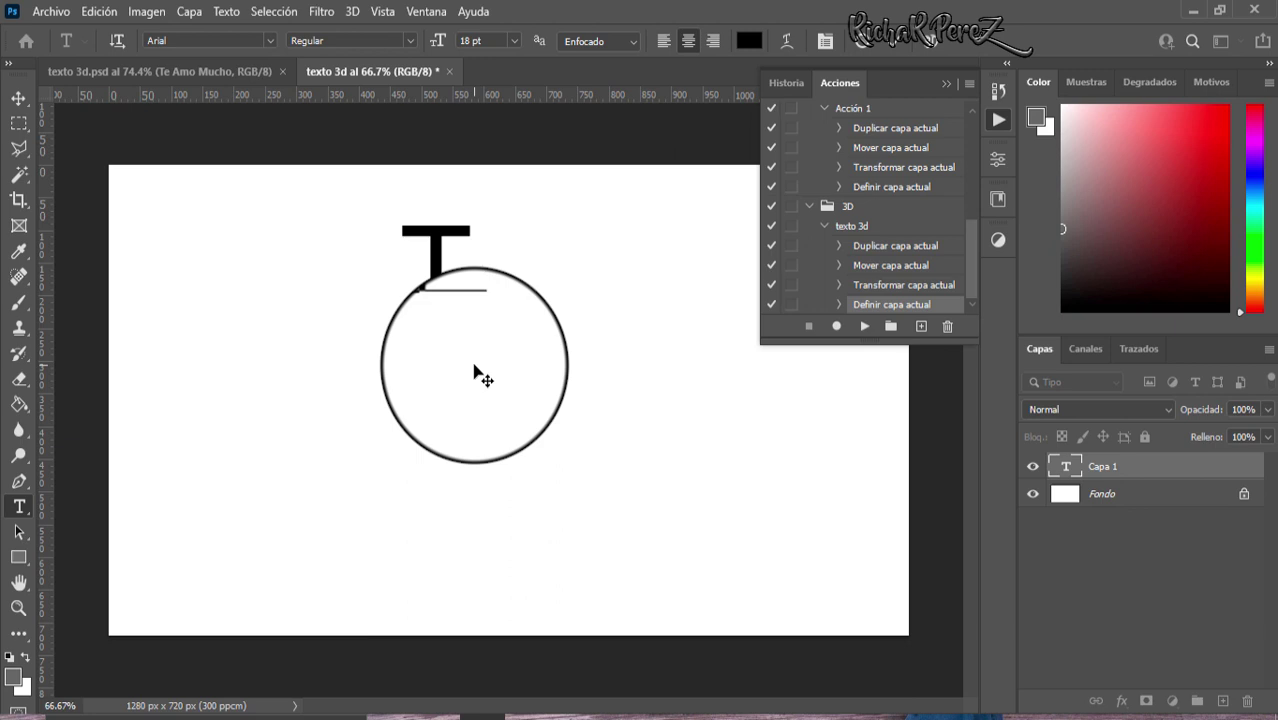
text(e)
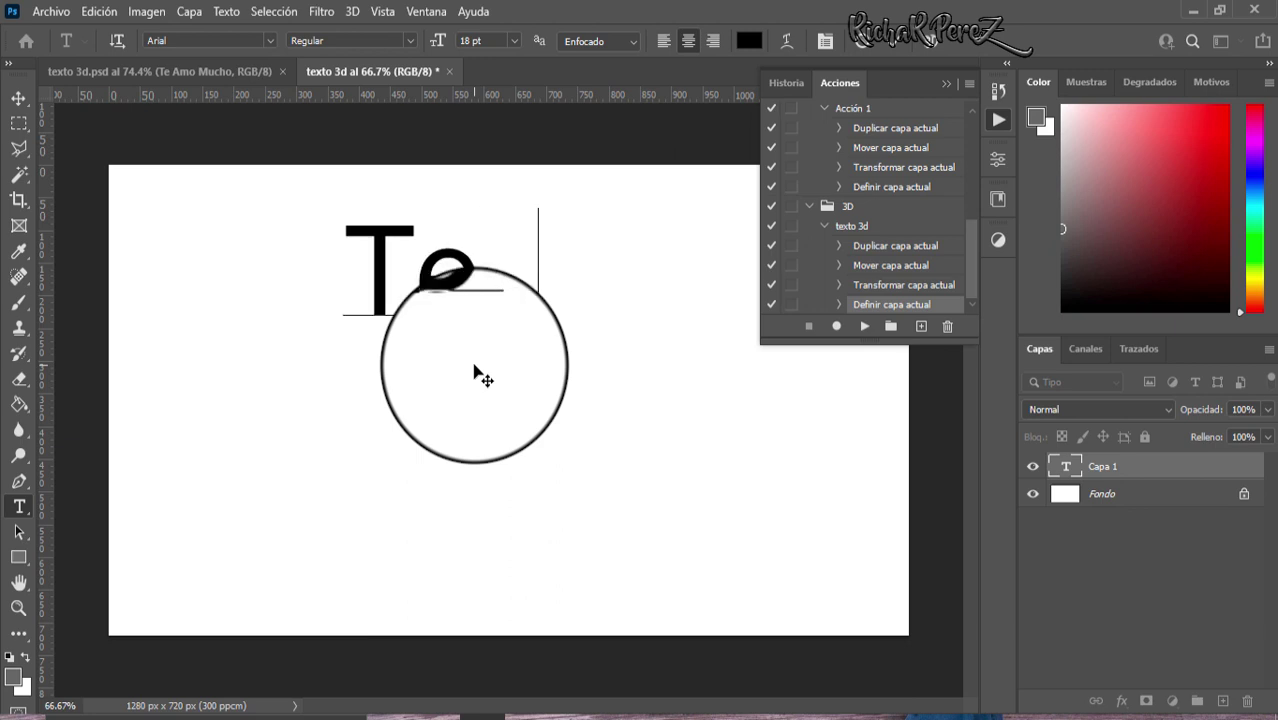
text(  Amo)
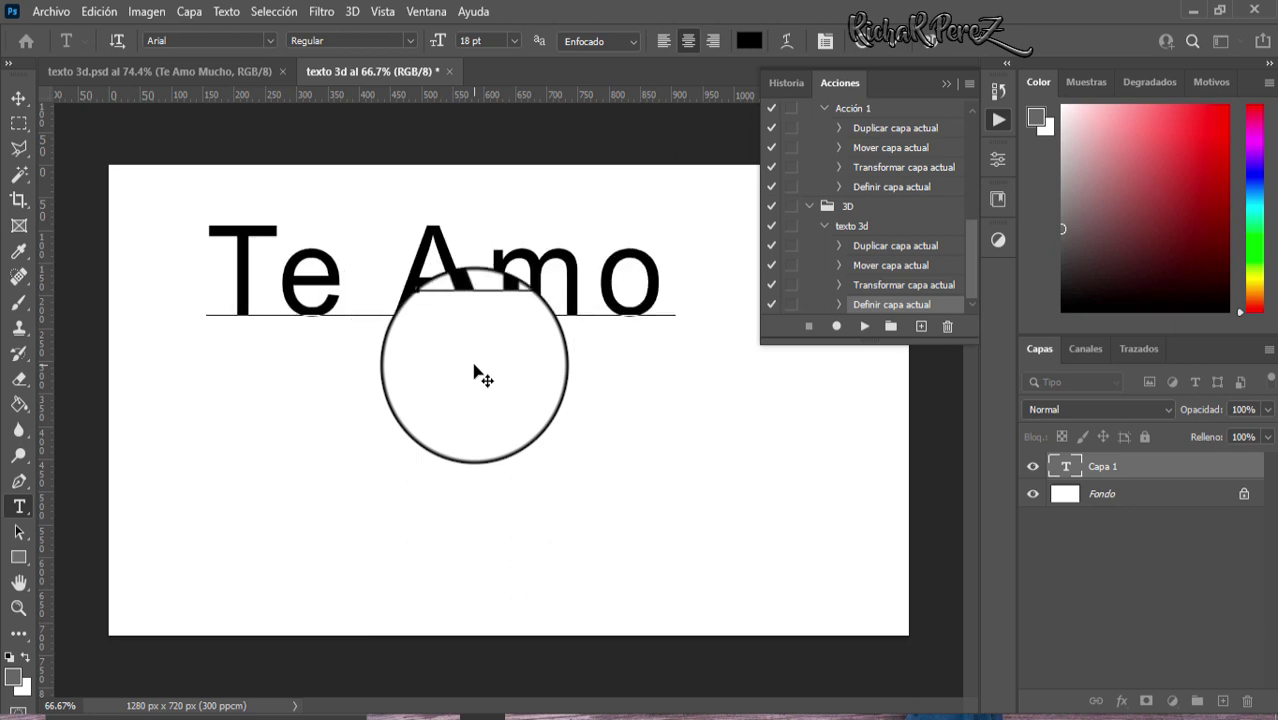
key(Return)
text(mu)
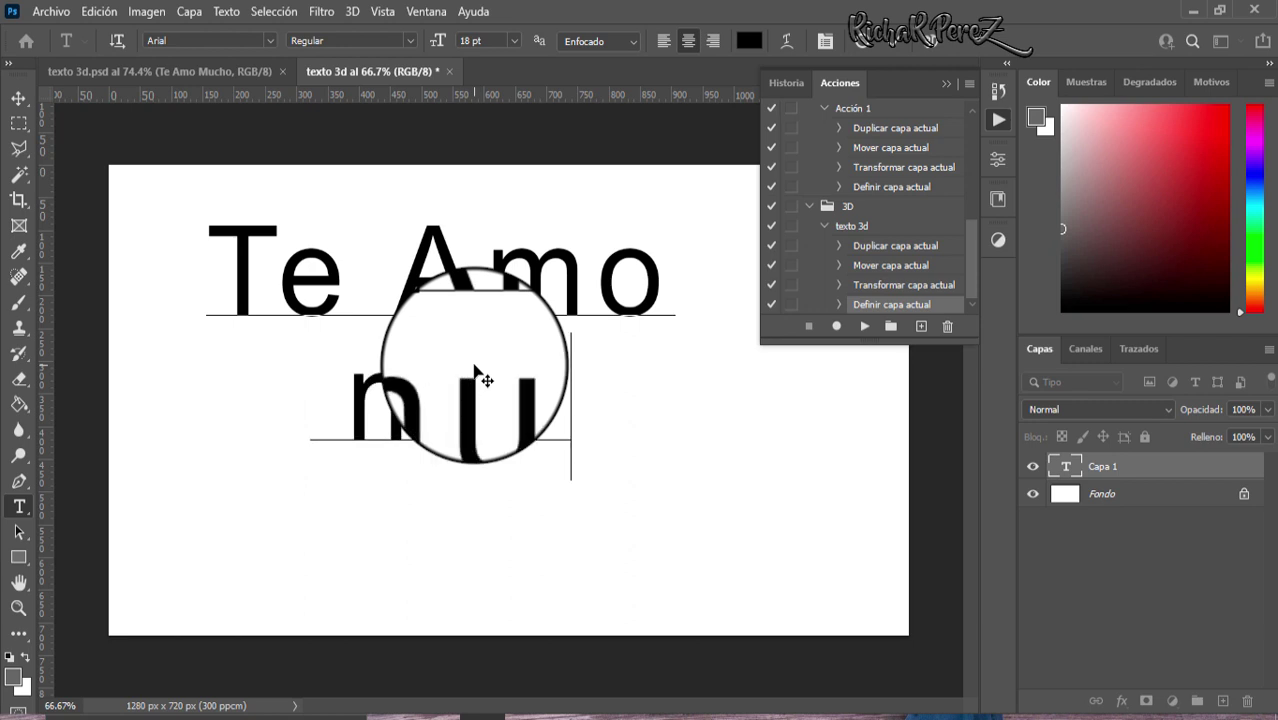
text(cho)
key(Left)
key(Left)
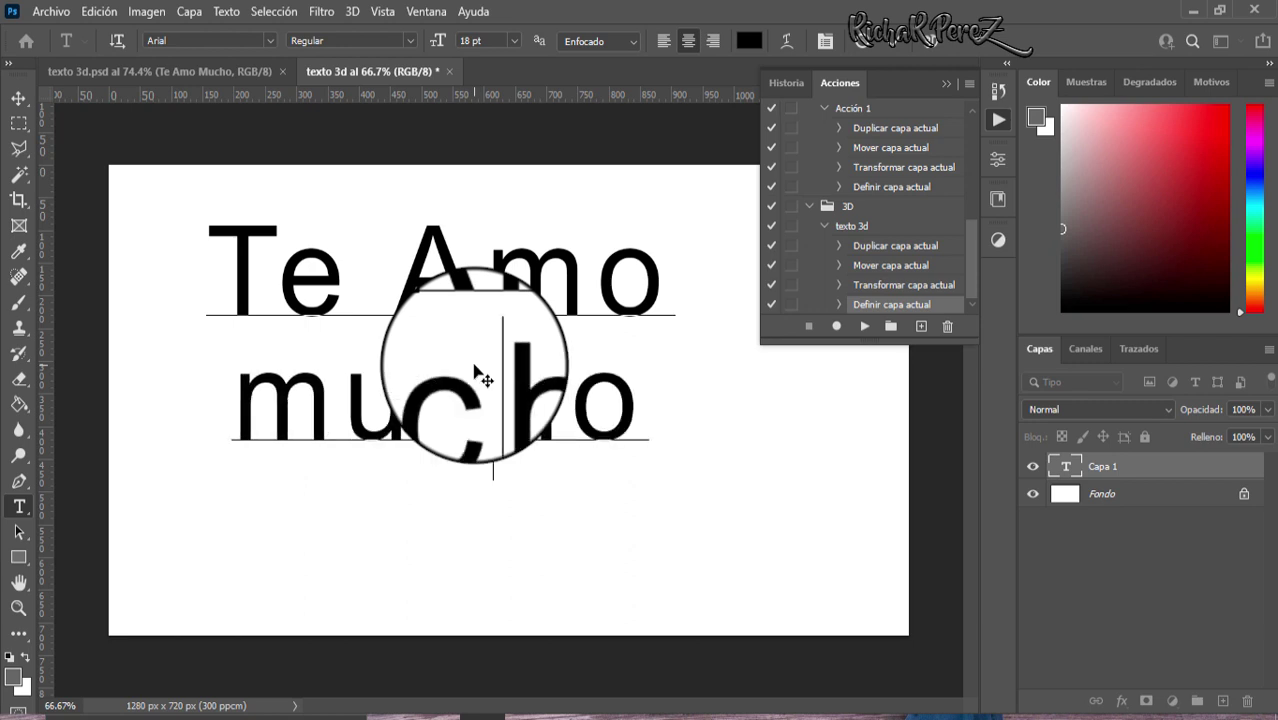
key(Left)
key(Left)
key(Left)
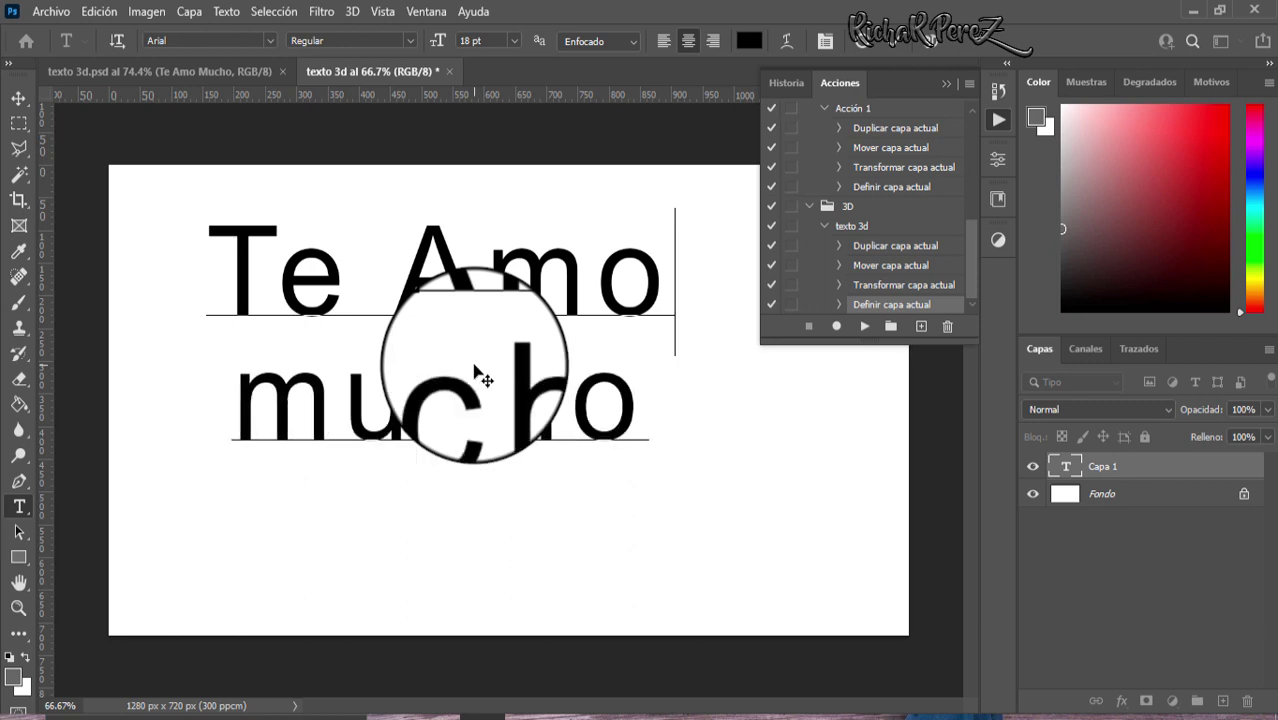
key(Right)
key(Delete)
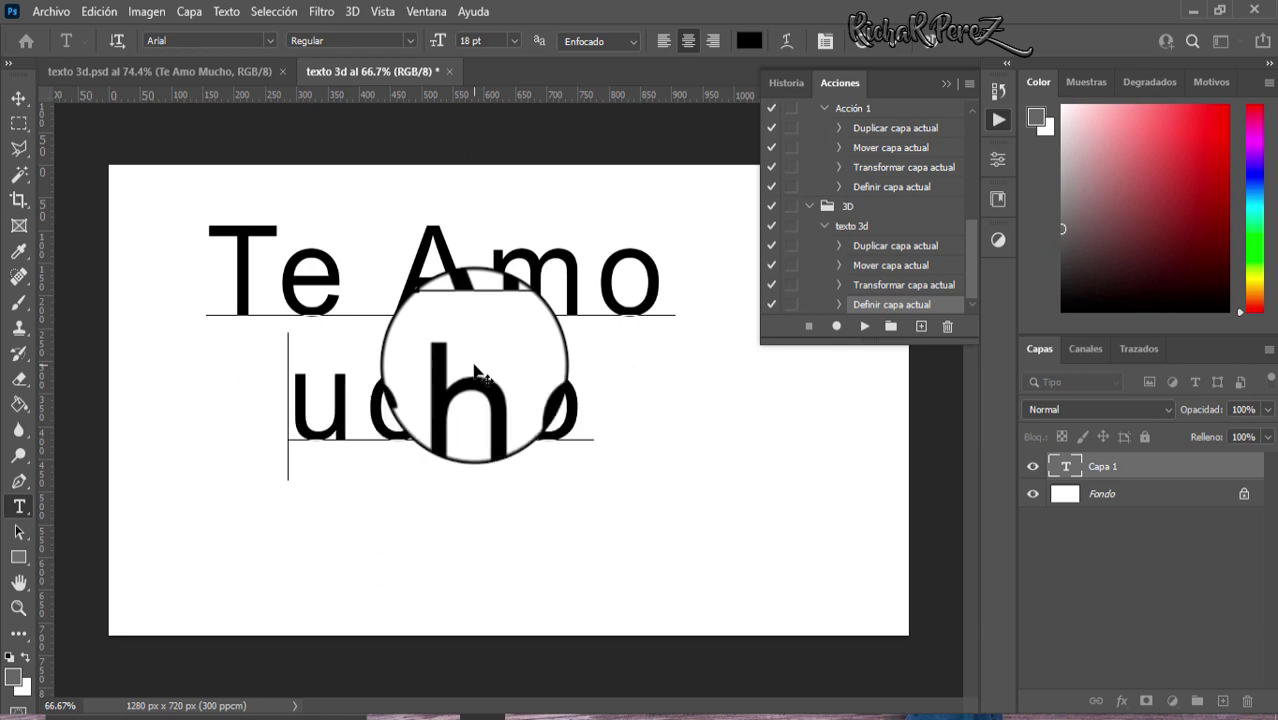
text(M)
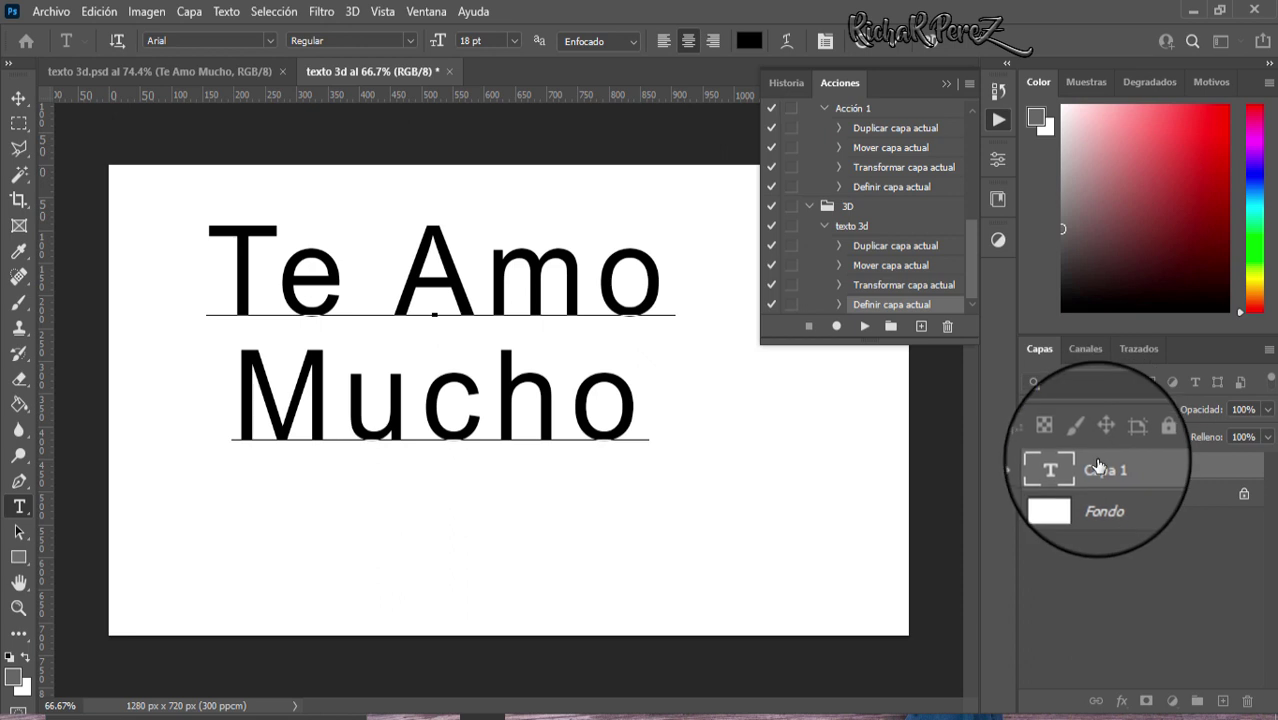
key(ctrl+Return)
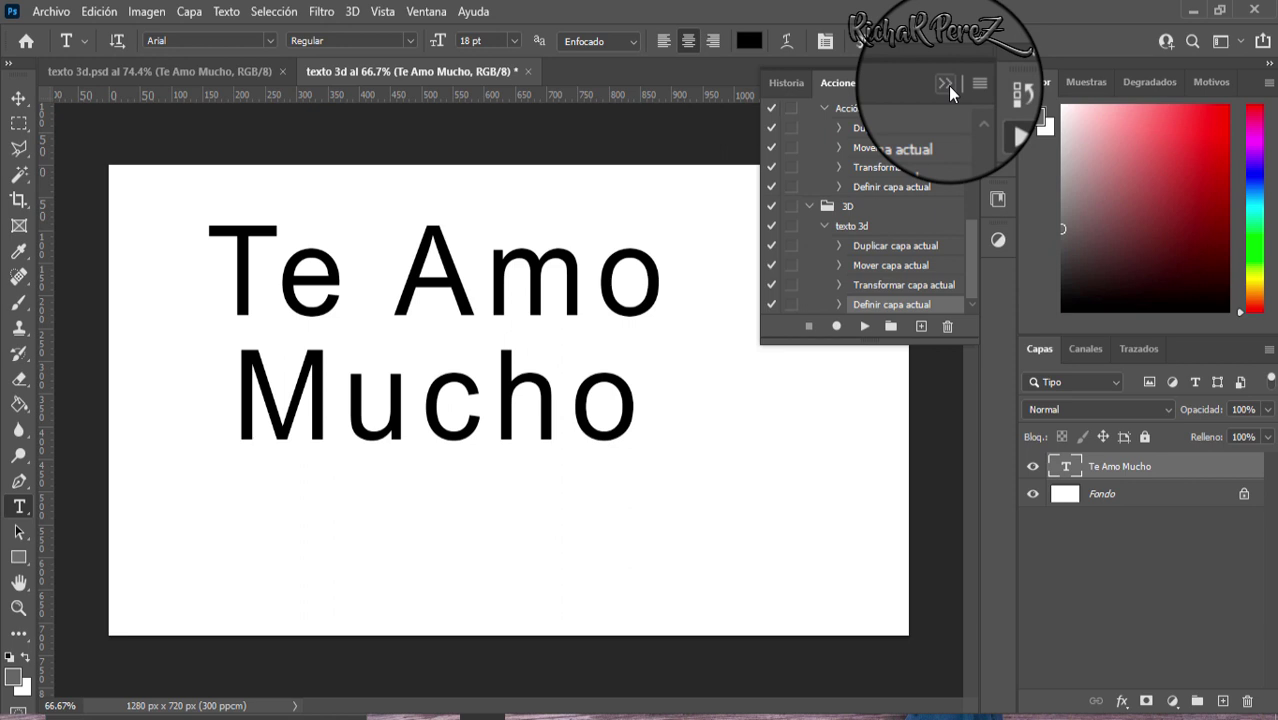
Change the text's font to Cooper Black in the Properties panel
click(947, 84)
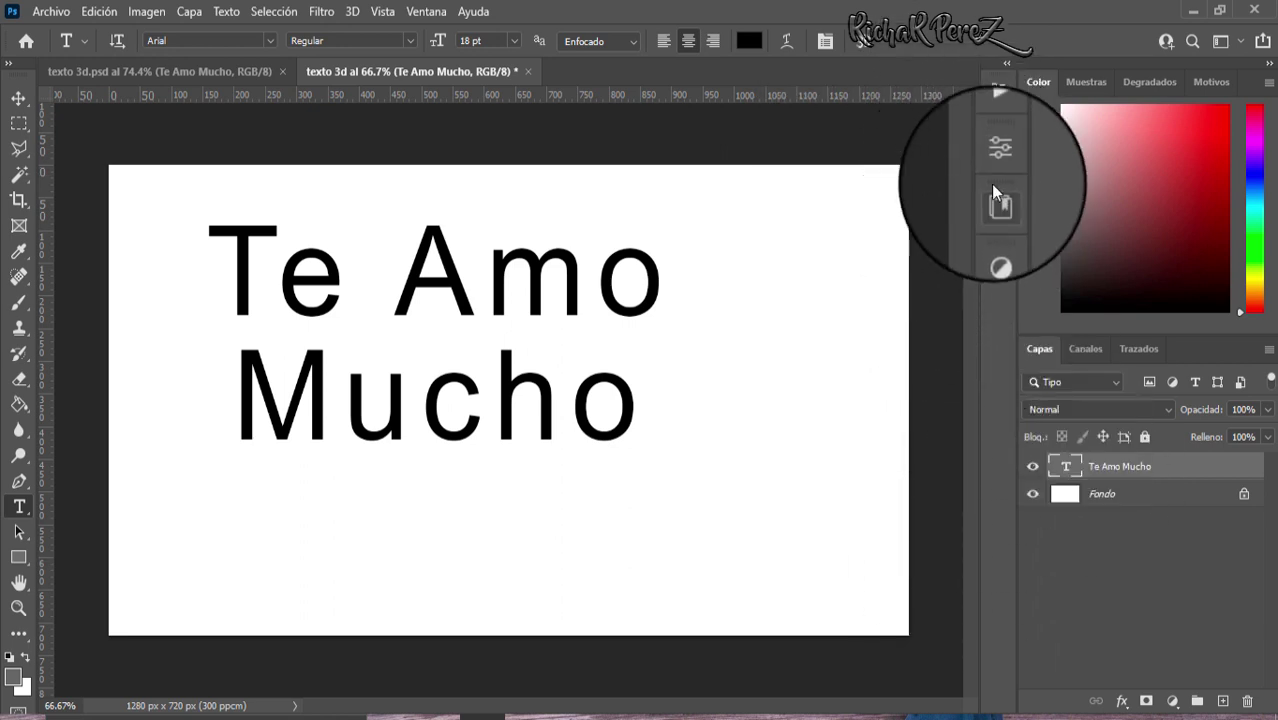
click(1000, 160)
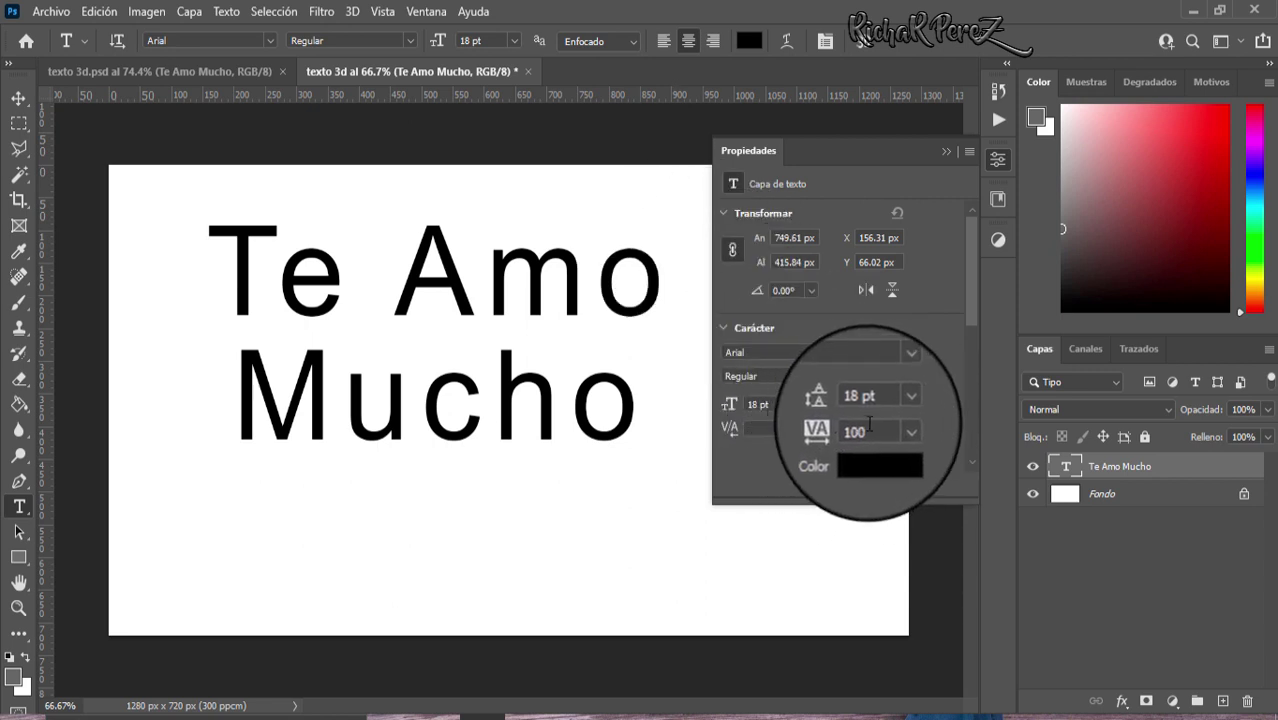
click(895, 355)
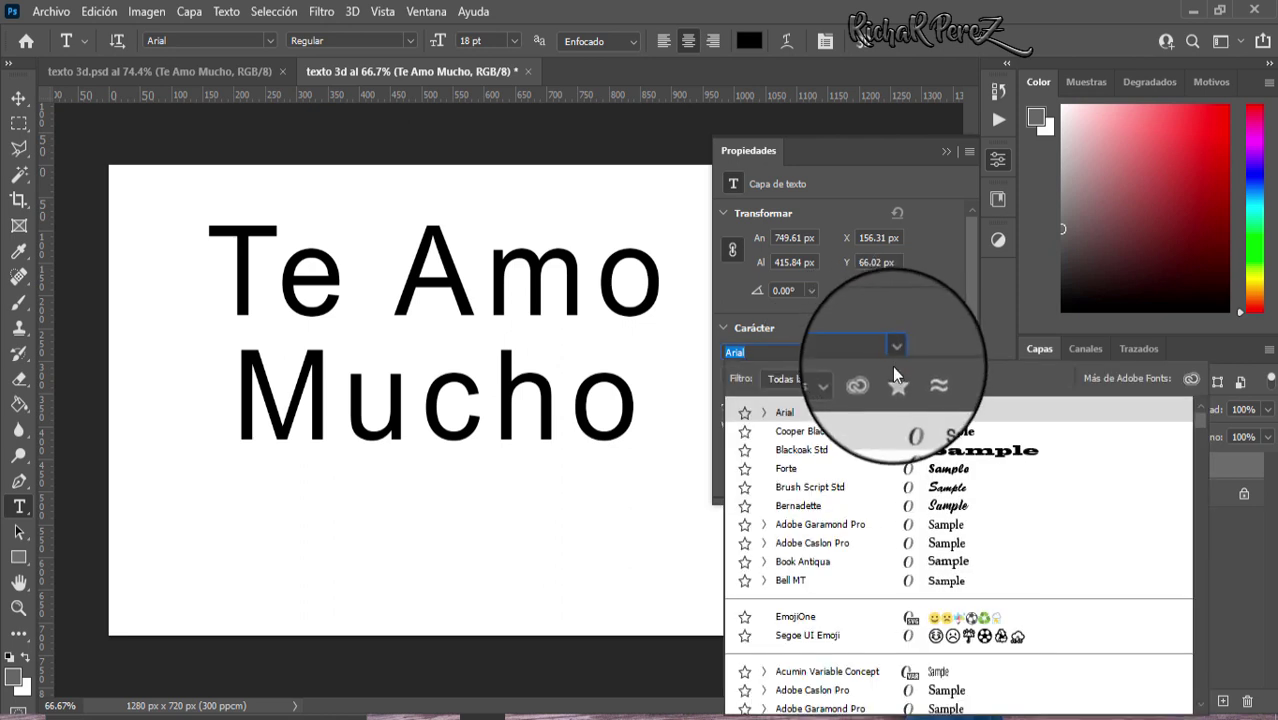
click(829, 440)
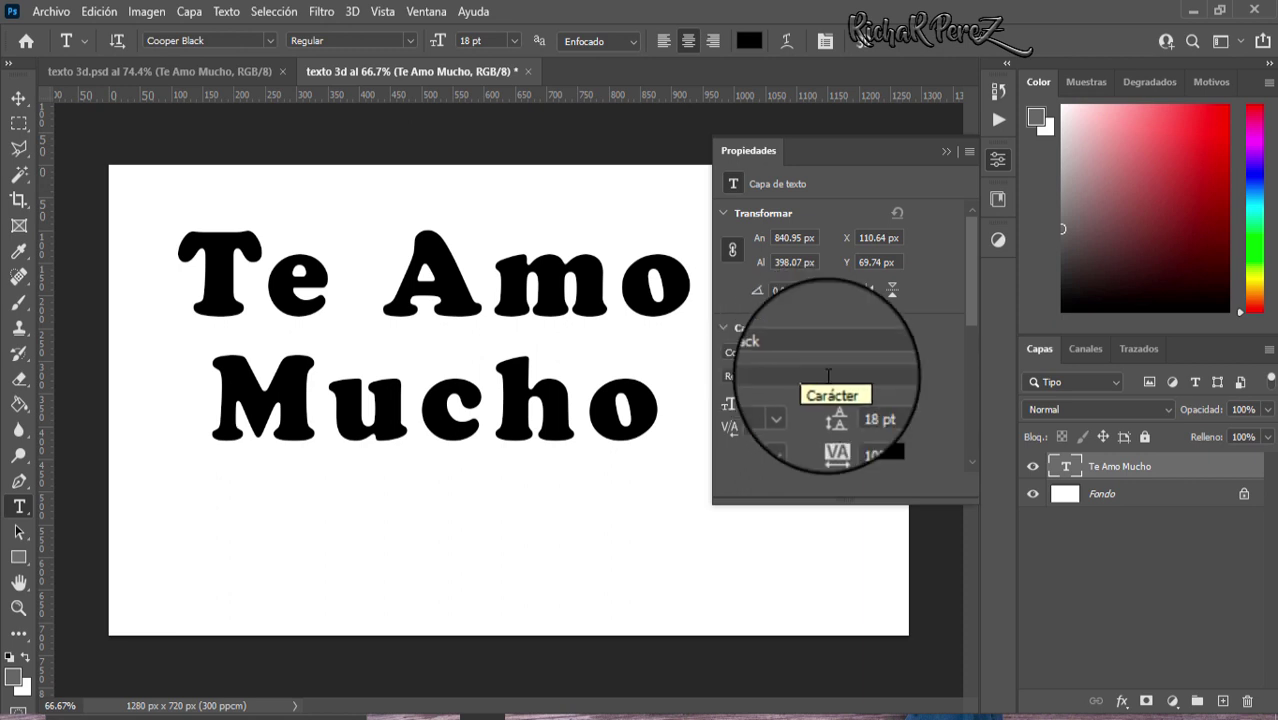
Try tracking 5, then set the tracking back to 100 and hide Properties
click(833, 428)
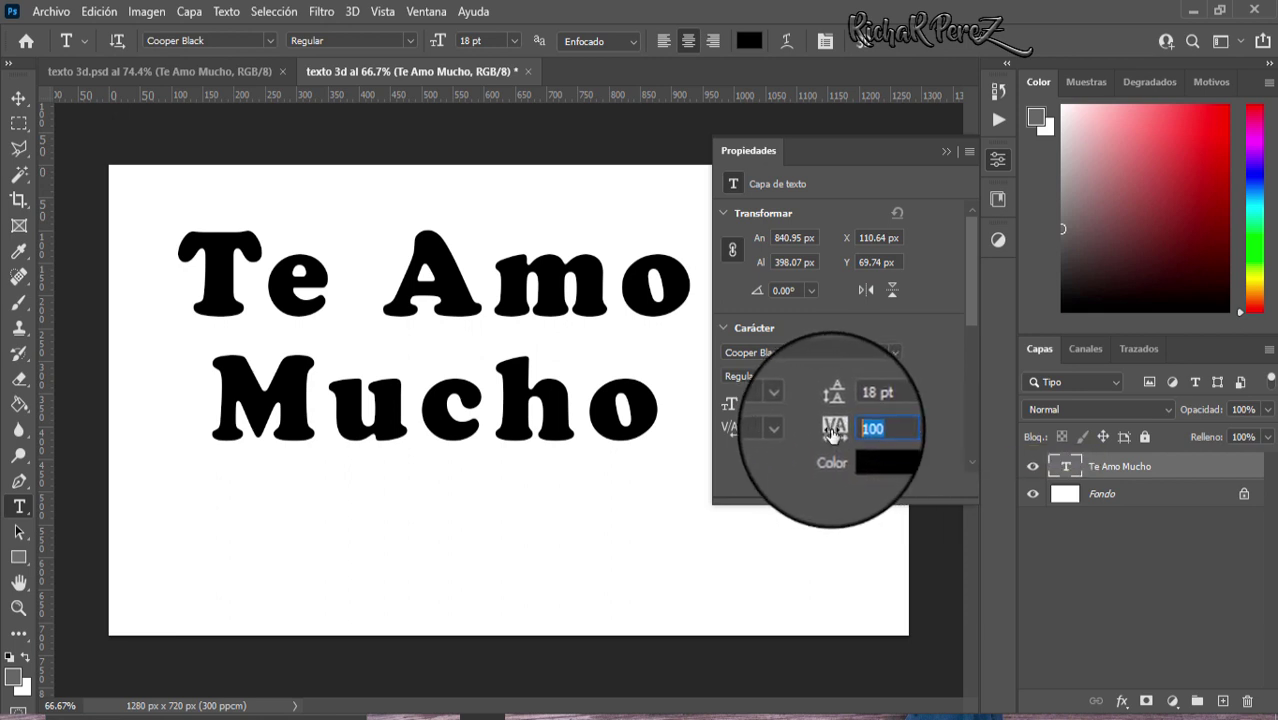
text(5)
key(Return)
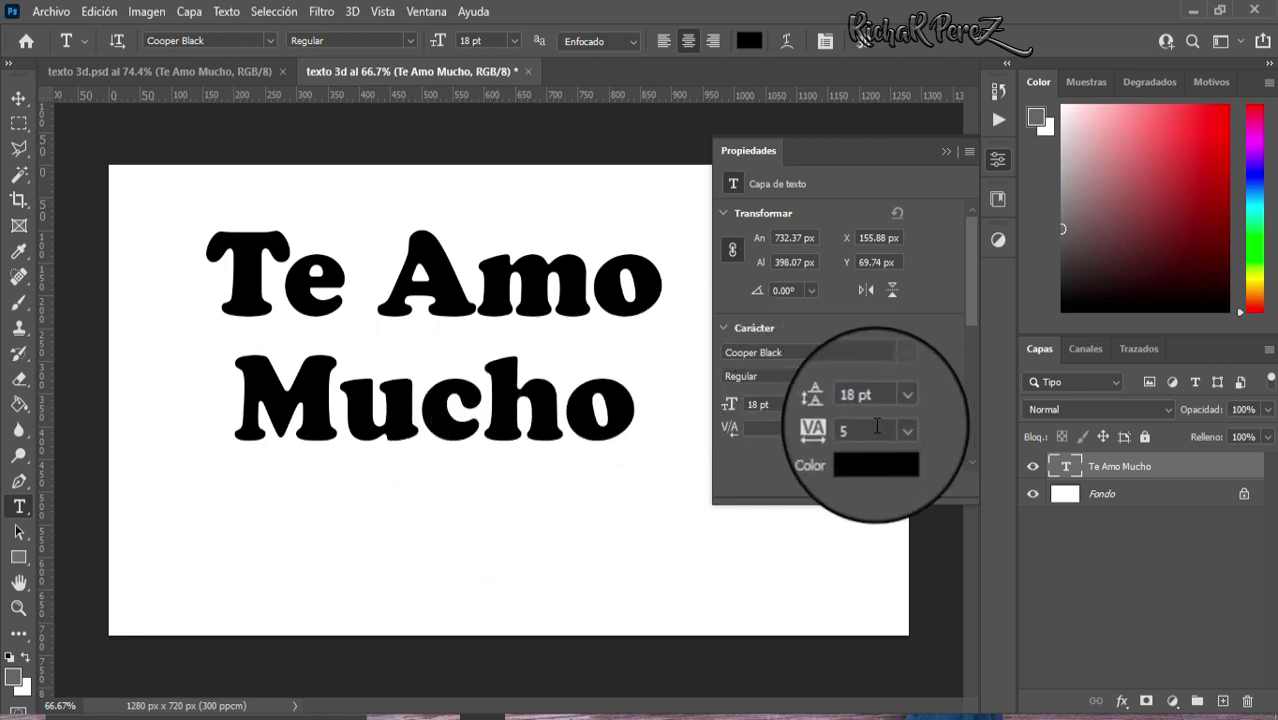
click(835, 430)
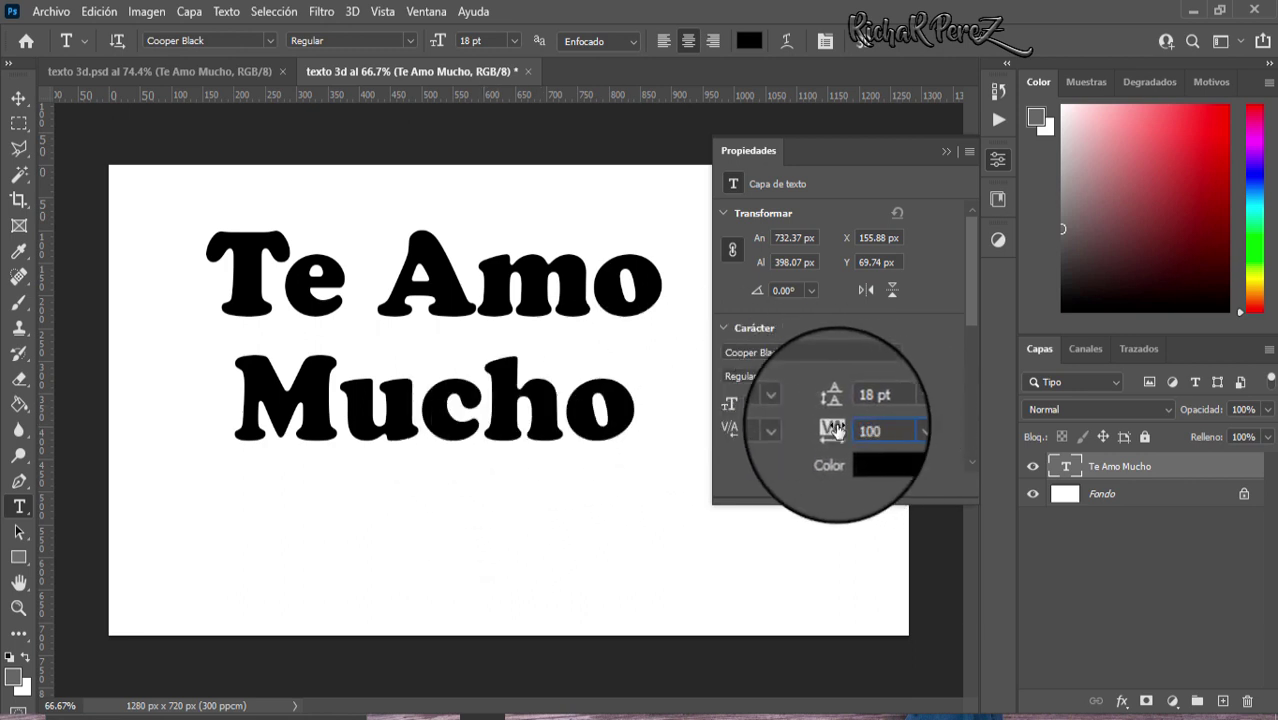
key(Return)
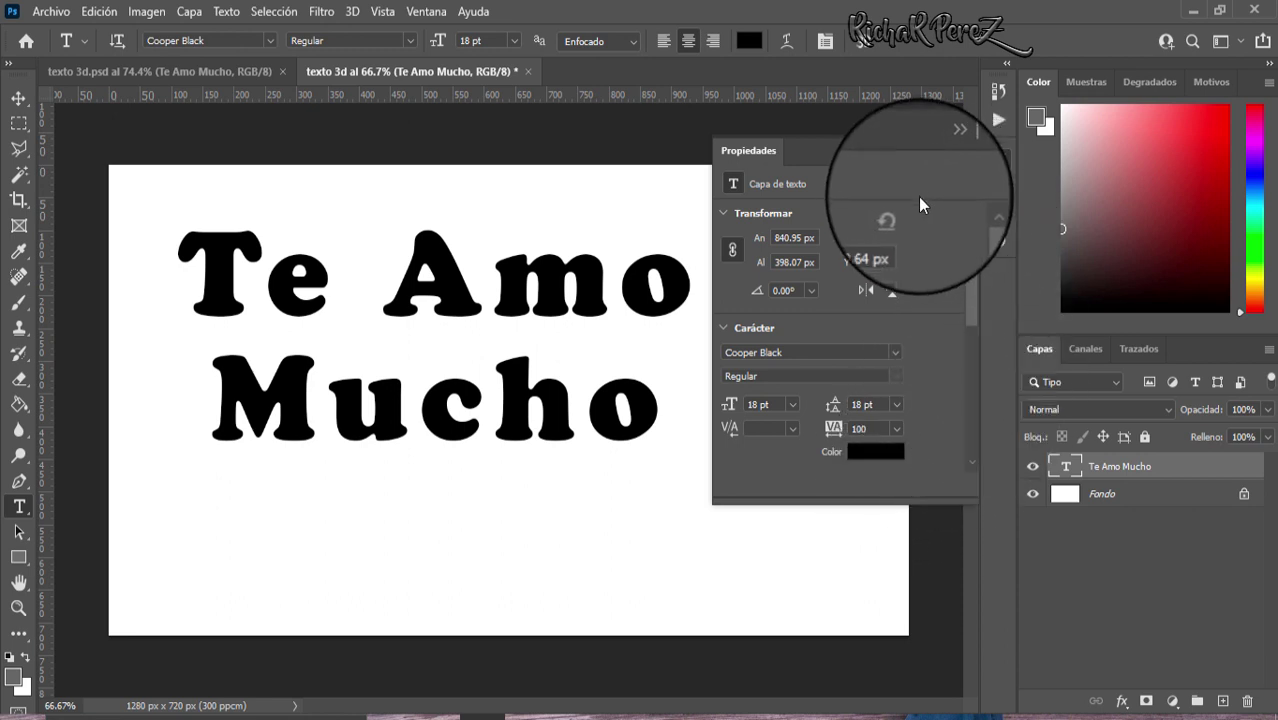
click(946, 152)
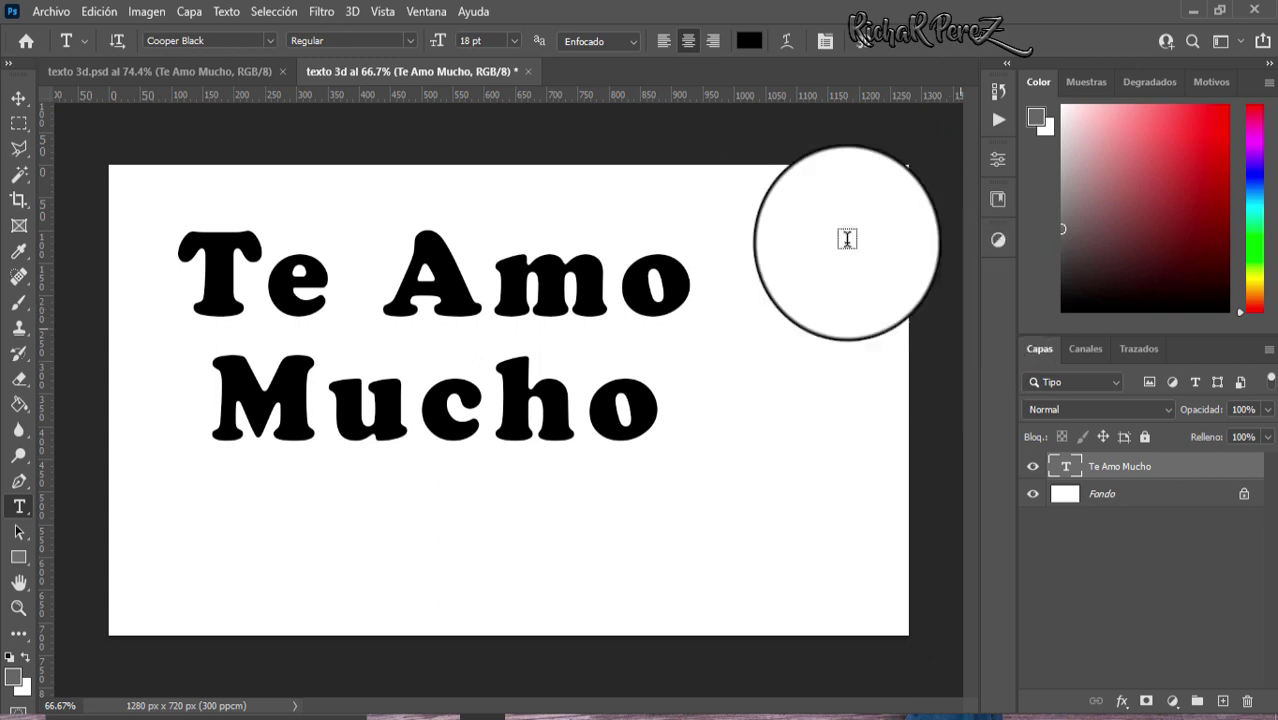
Scale the Te Amo Mucho text up to 117.71% and recentre it on the canvas
click(19, 98)
drag(350, 297, 405, 343)
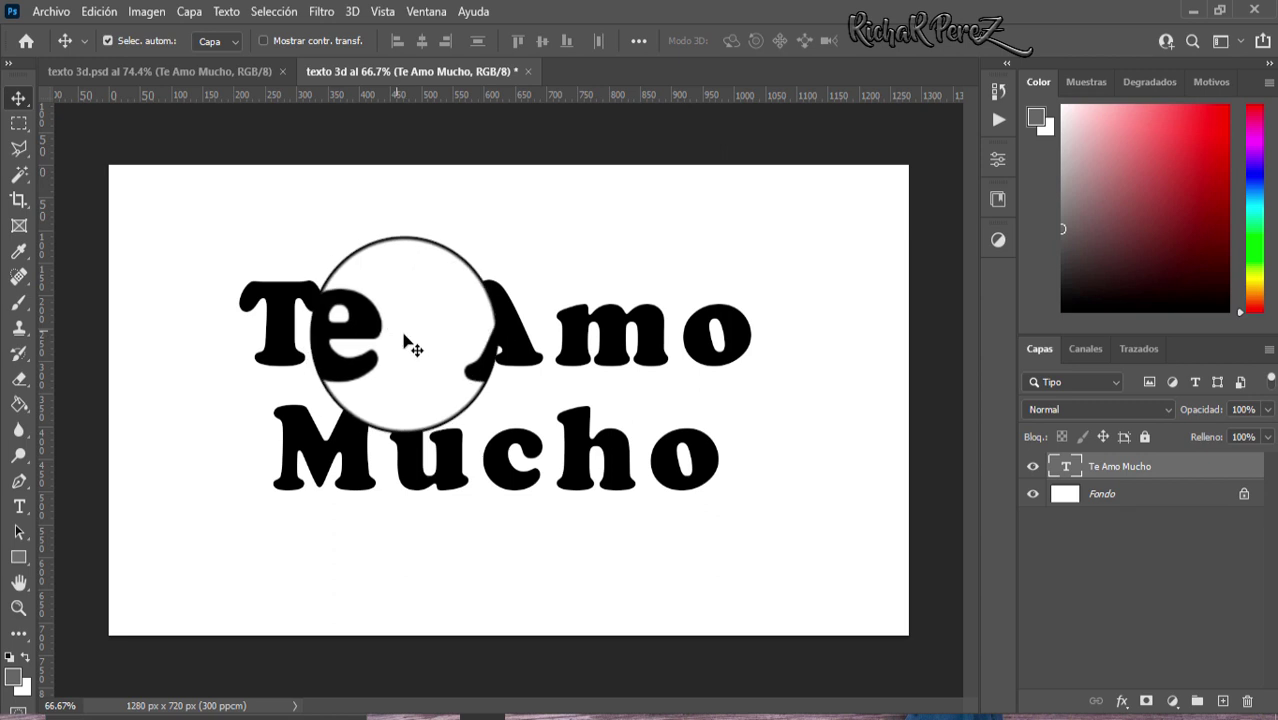
key(ctrl+t)
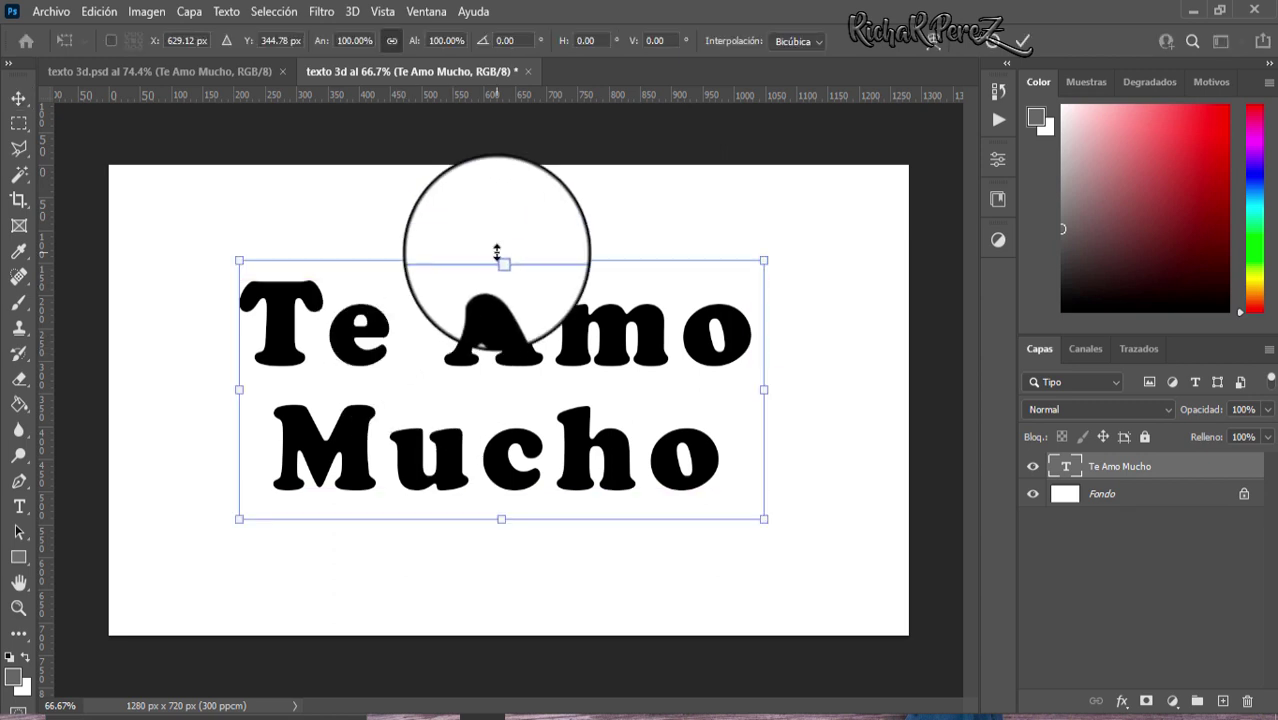
drag(501, 260, 499, 205)
drag(530, 361, 536, 400)
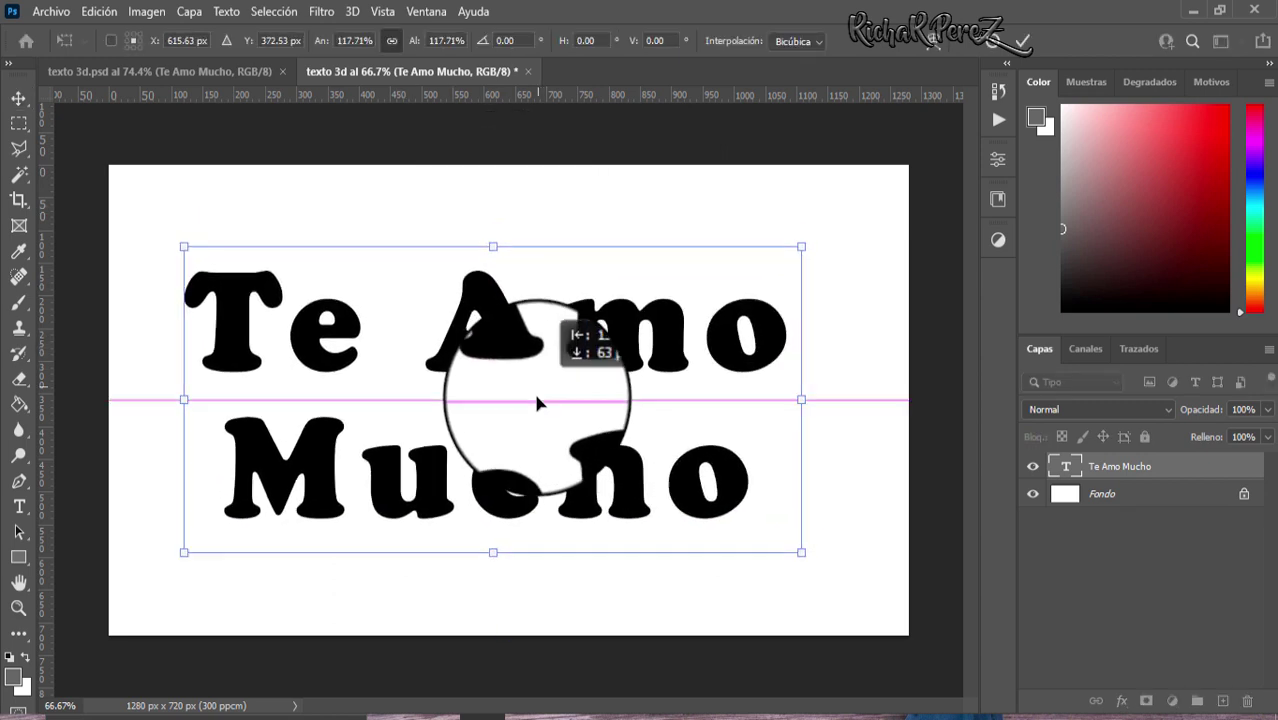
key(Return)
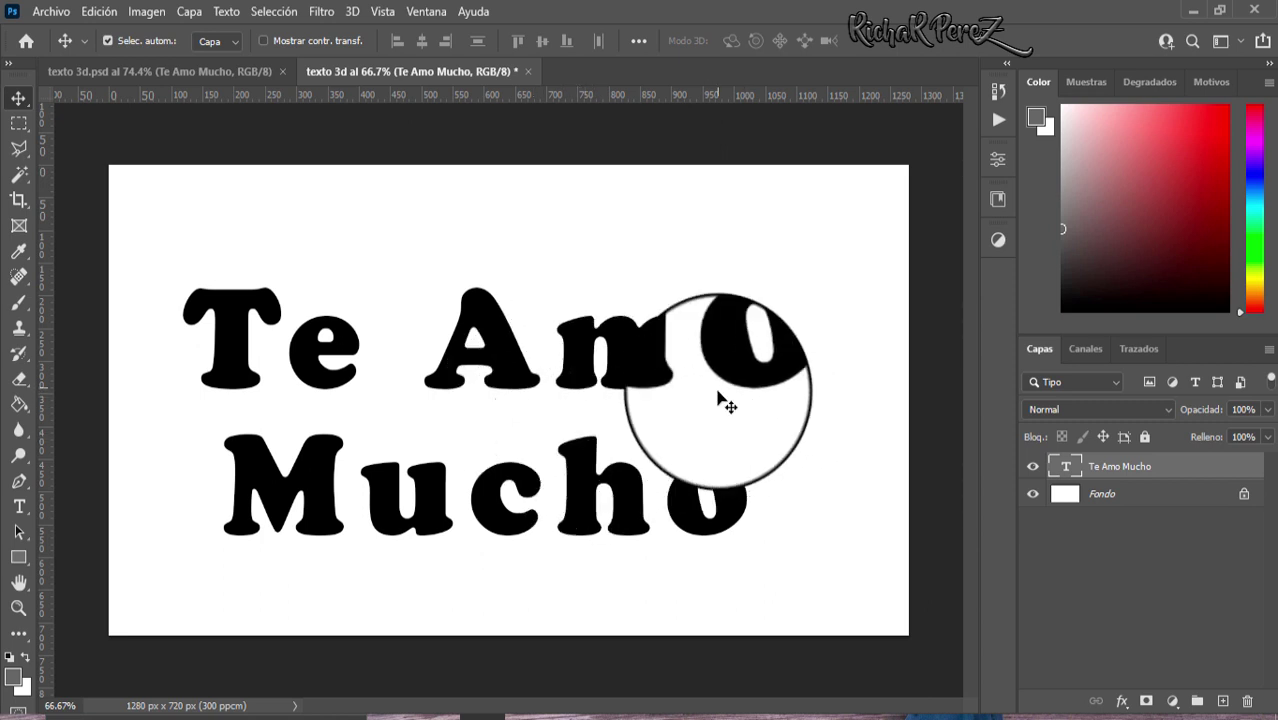
Show the Actions panel via Window and select the 'texto 3d' action in the 3D set
click(426, 11)
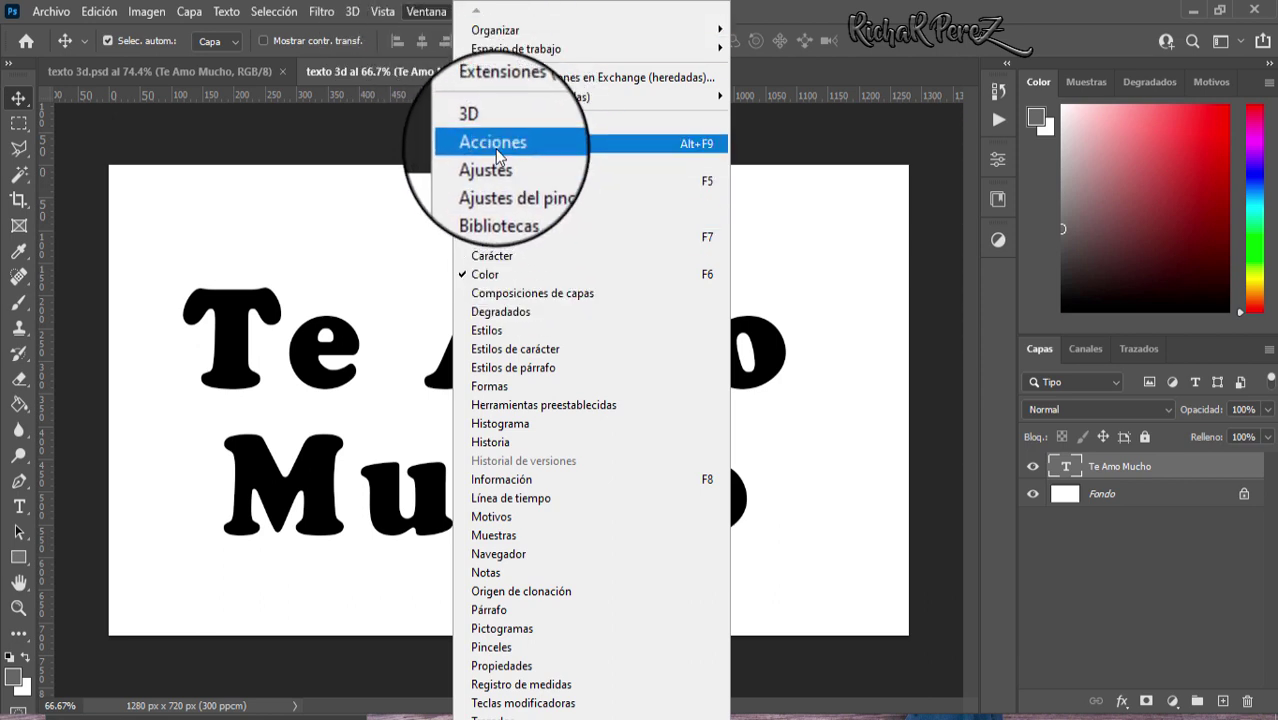
click(492, 143)
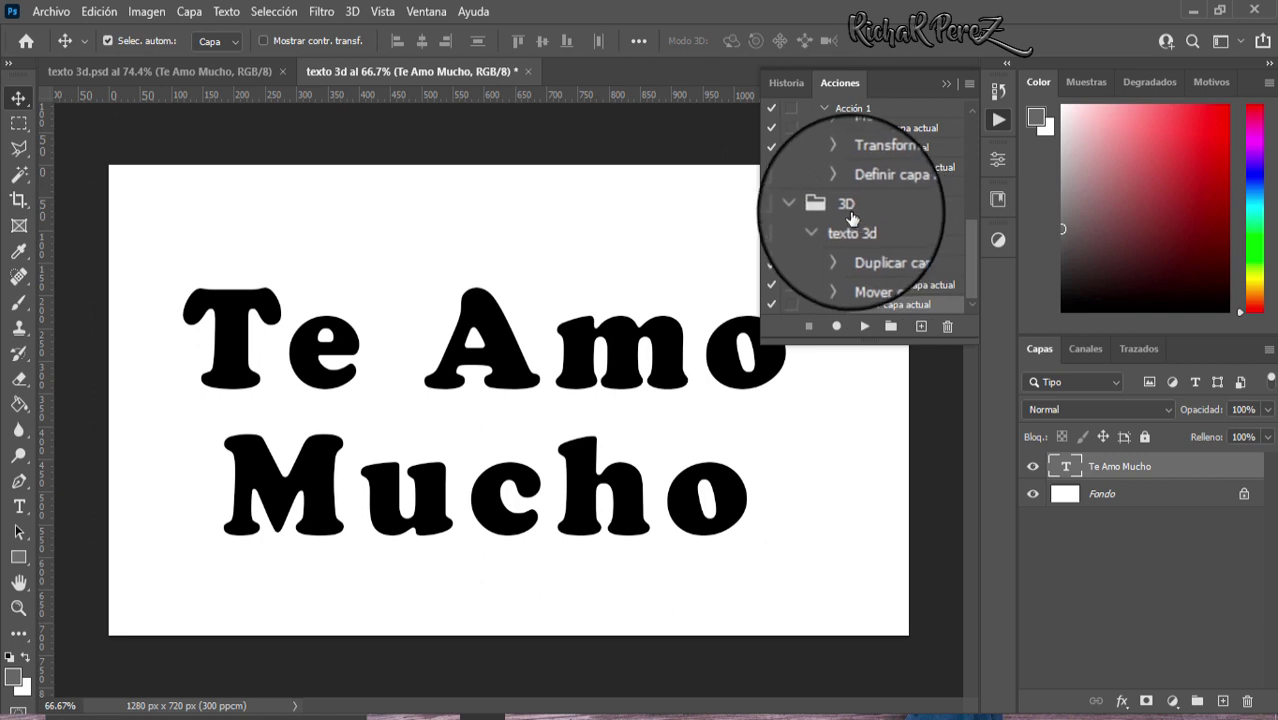
click(847, 208)
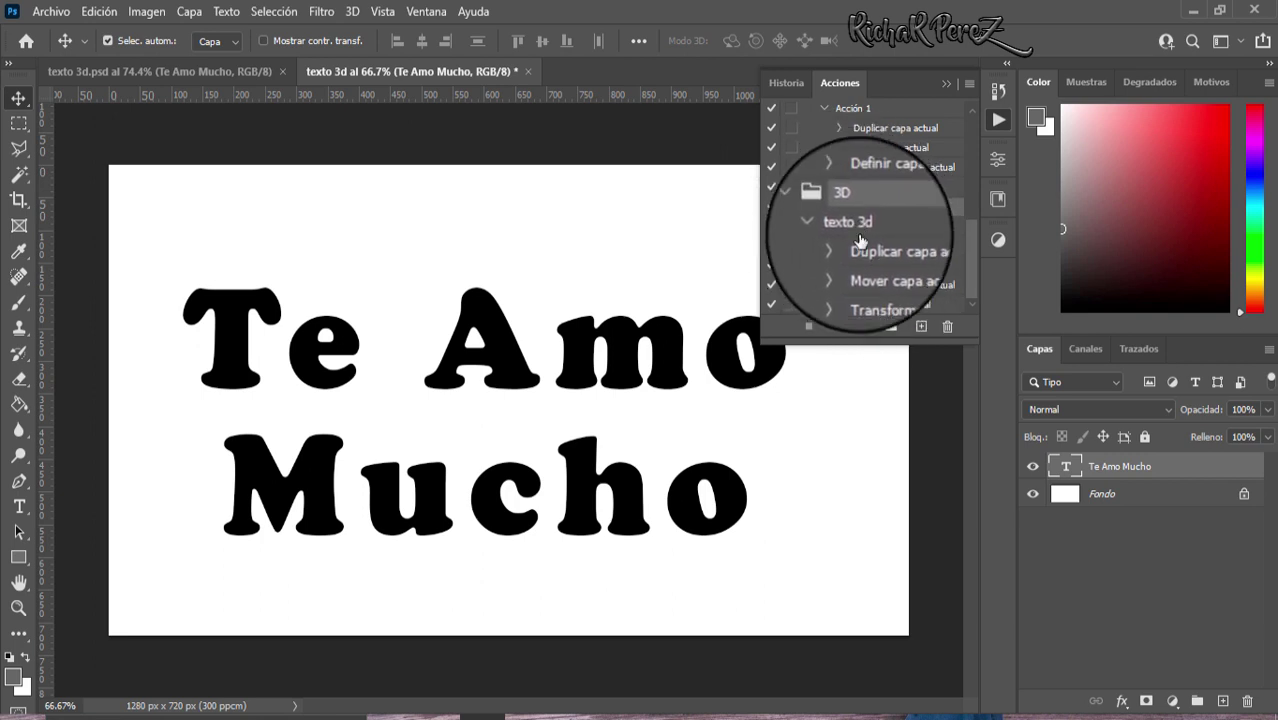
click(858, 228)
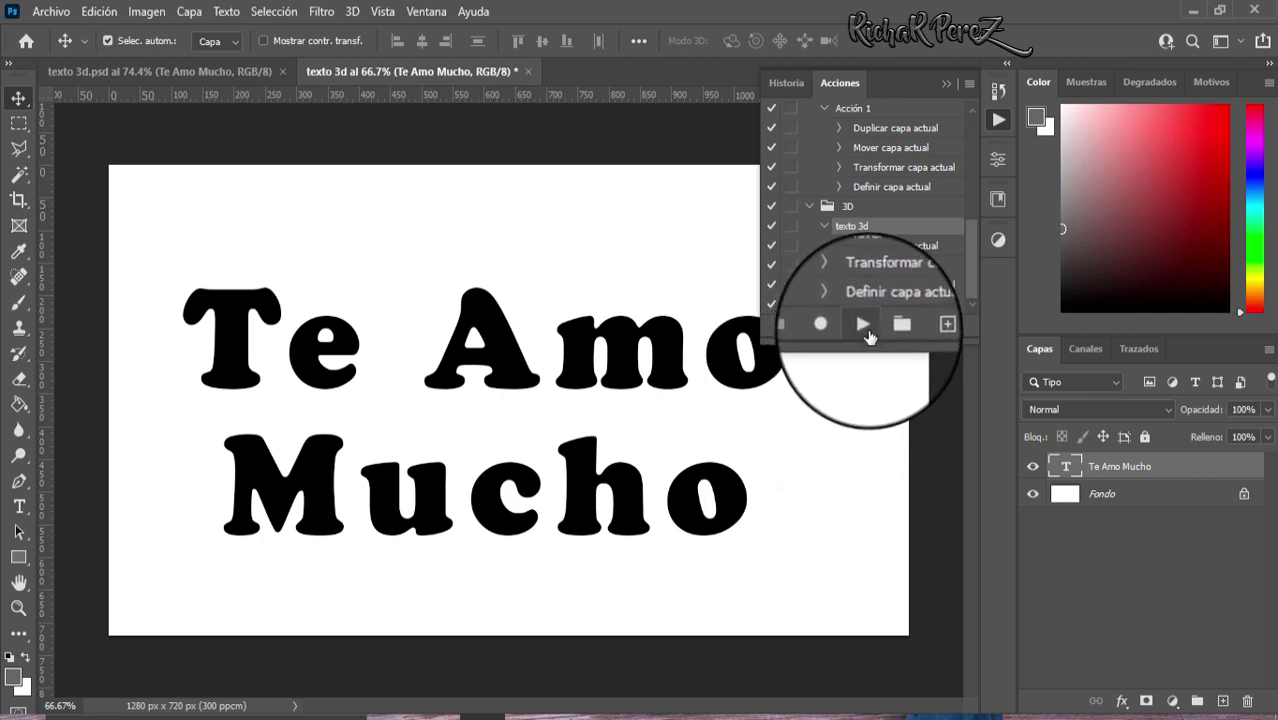
Replay the 'texto 3d' action repeatedly to stack beveled copies toward 'Te Amo Mucho copia 25'
click(865, 327)
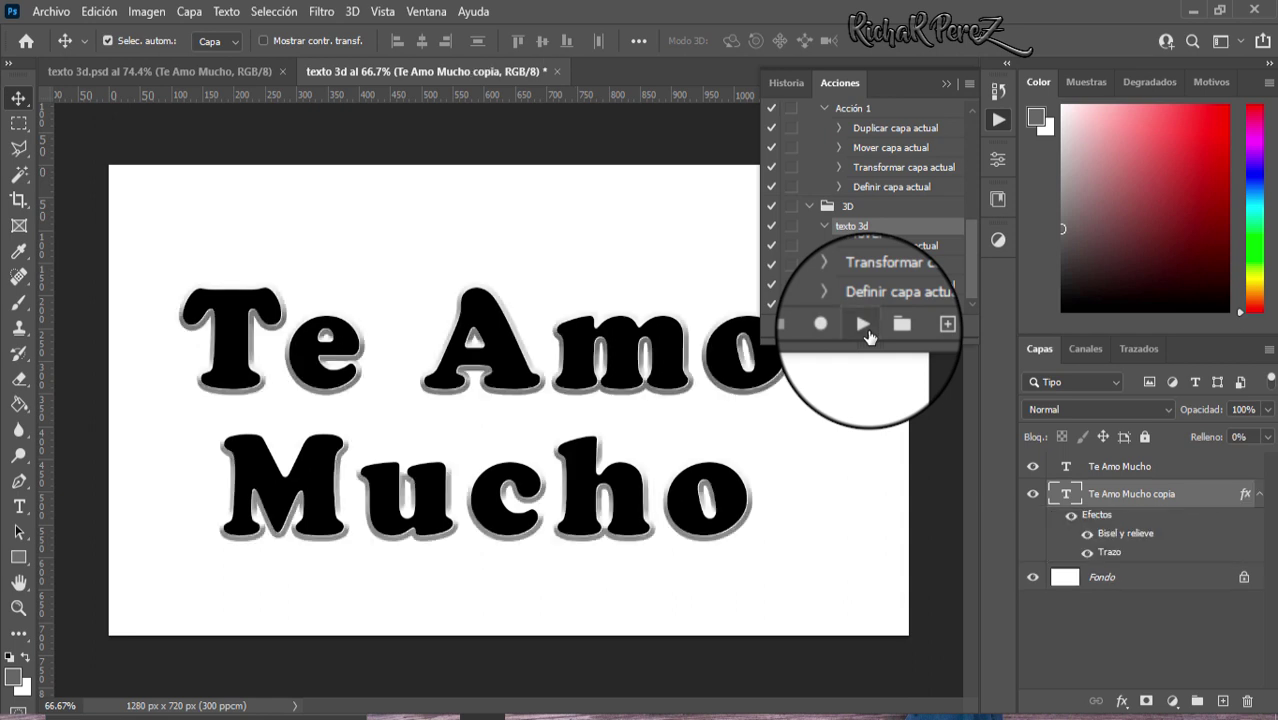
click(866, 328)
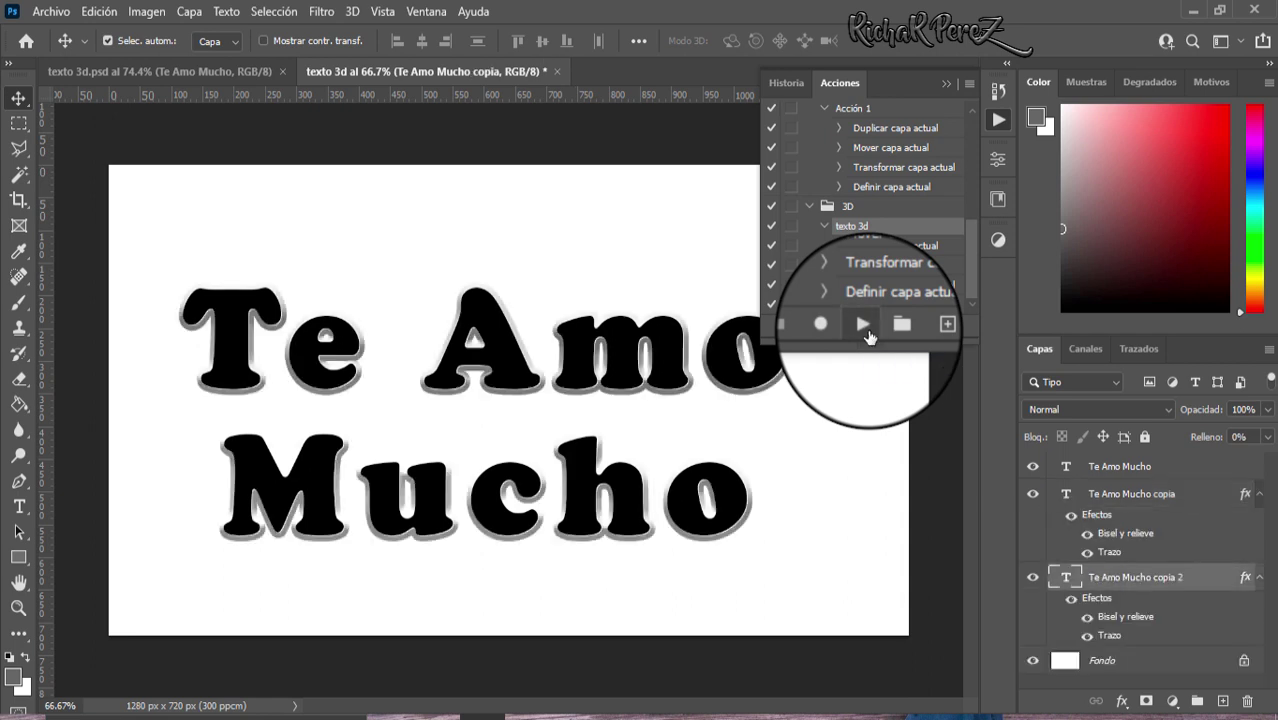
click(866, 328)
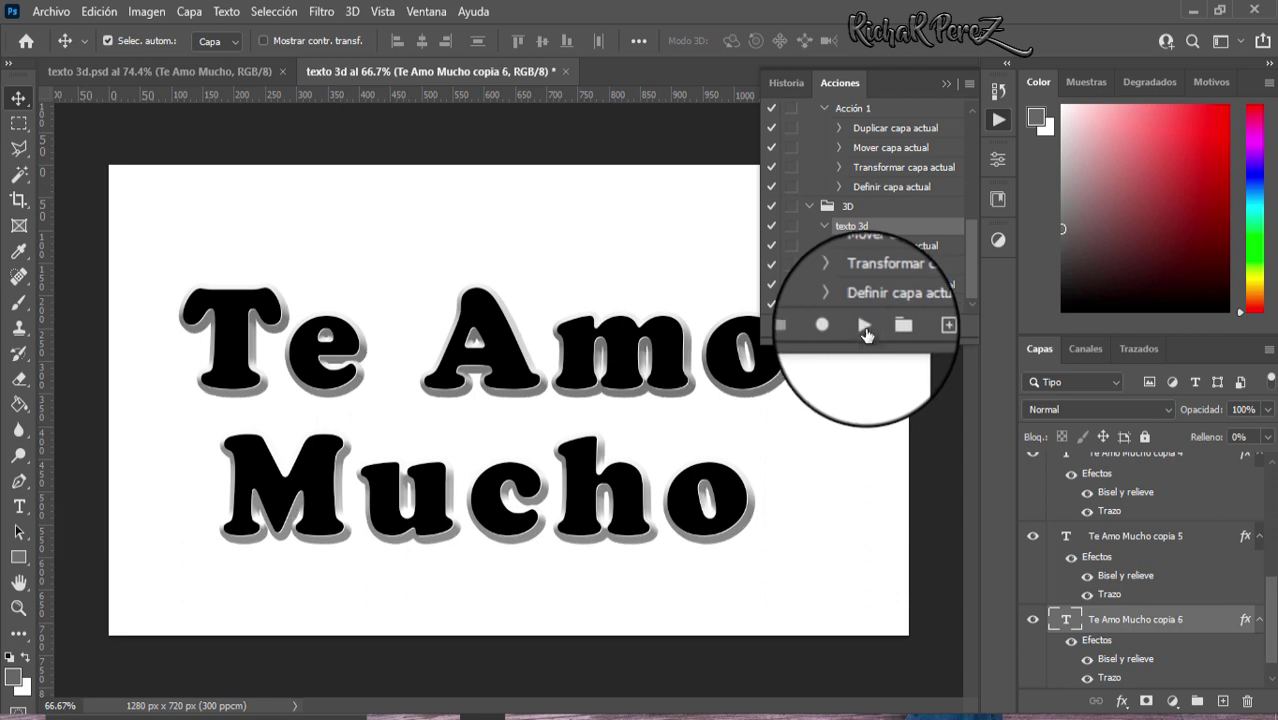
click(865, 328)
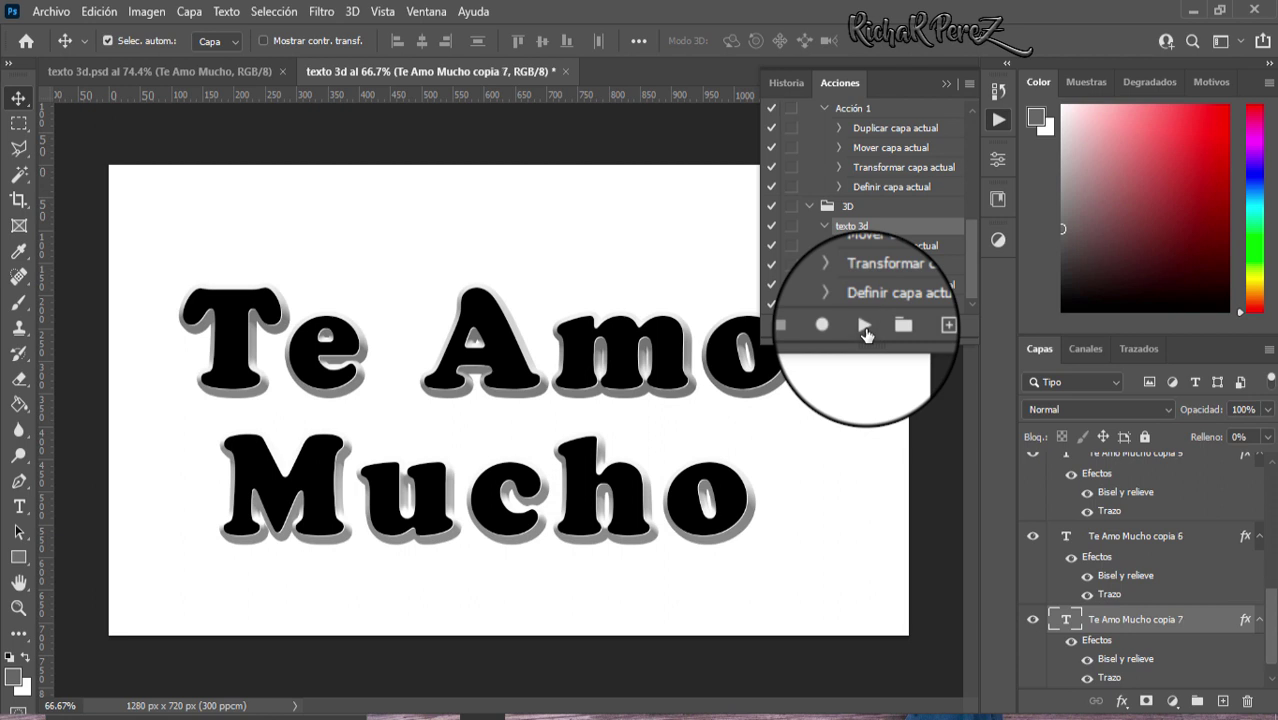
click(865, 328)
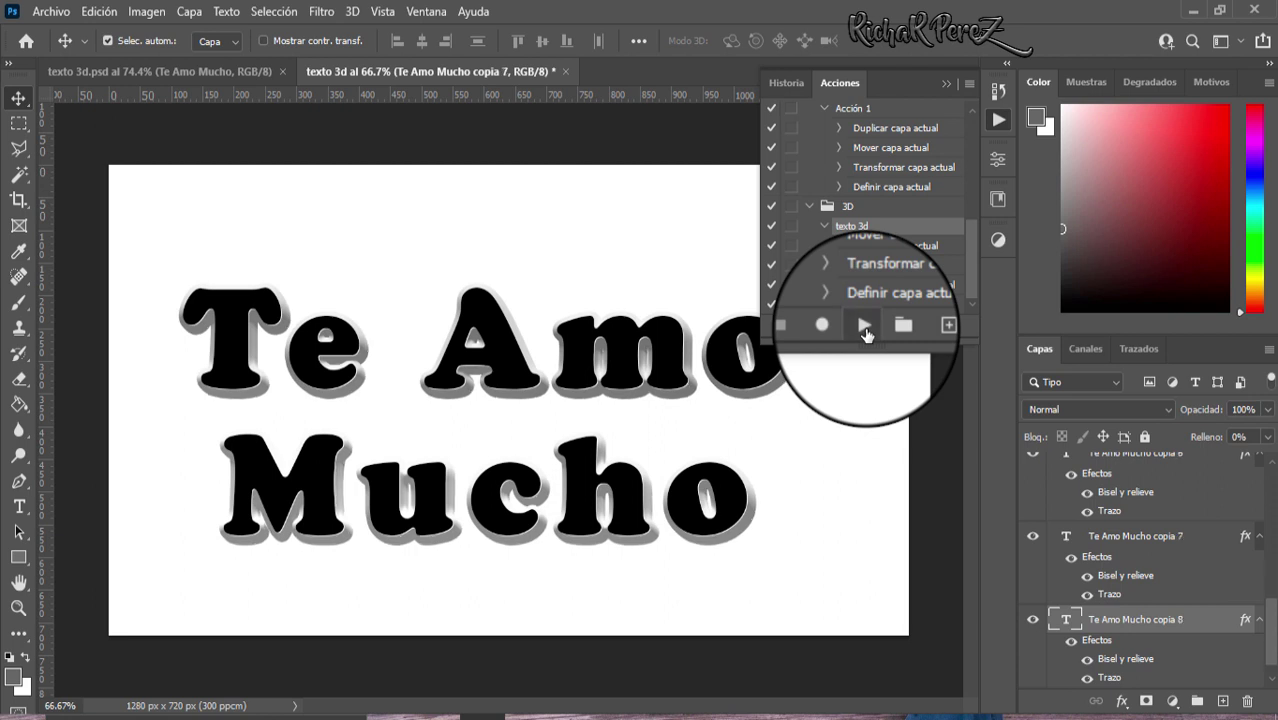
click(865, 328)
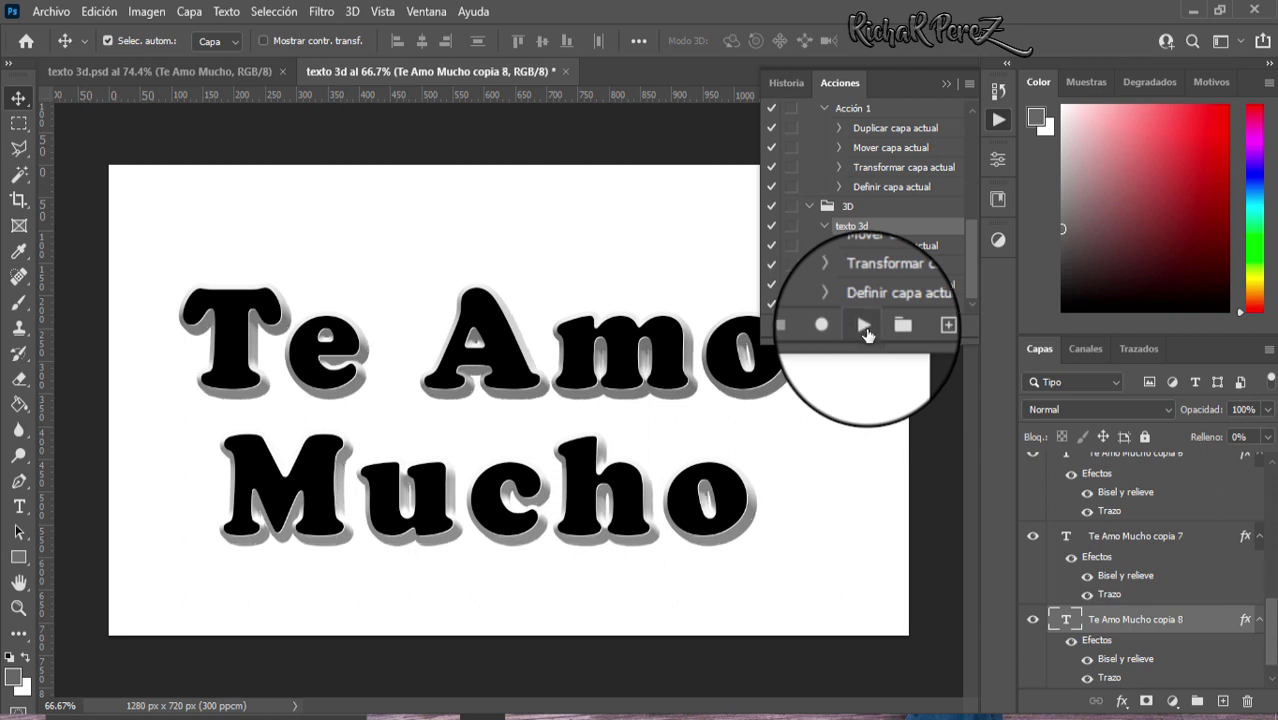
click(865, 328)
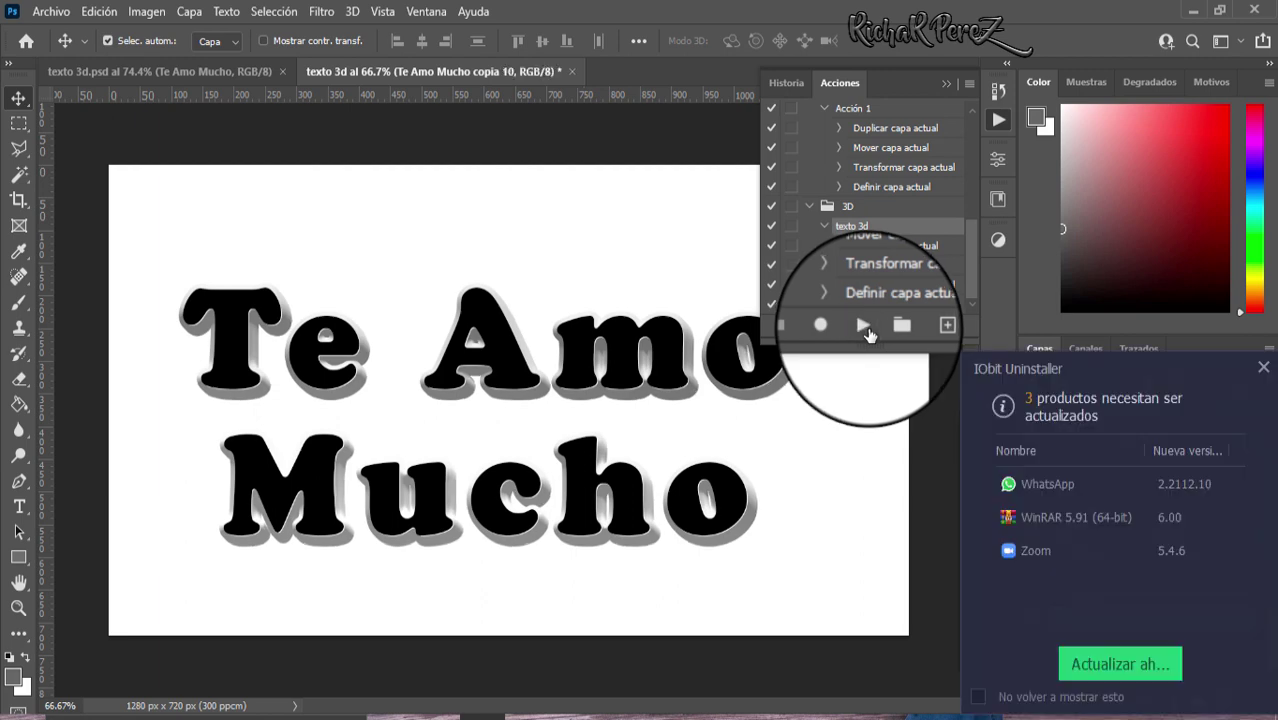
click(1263, 367)
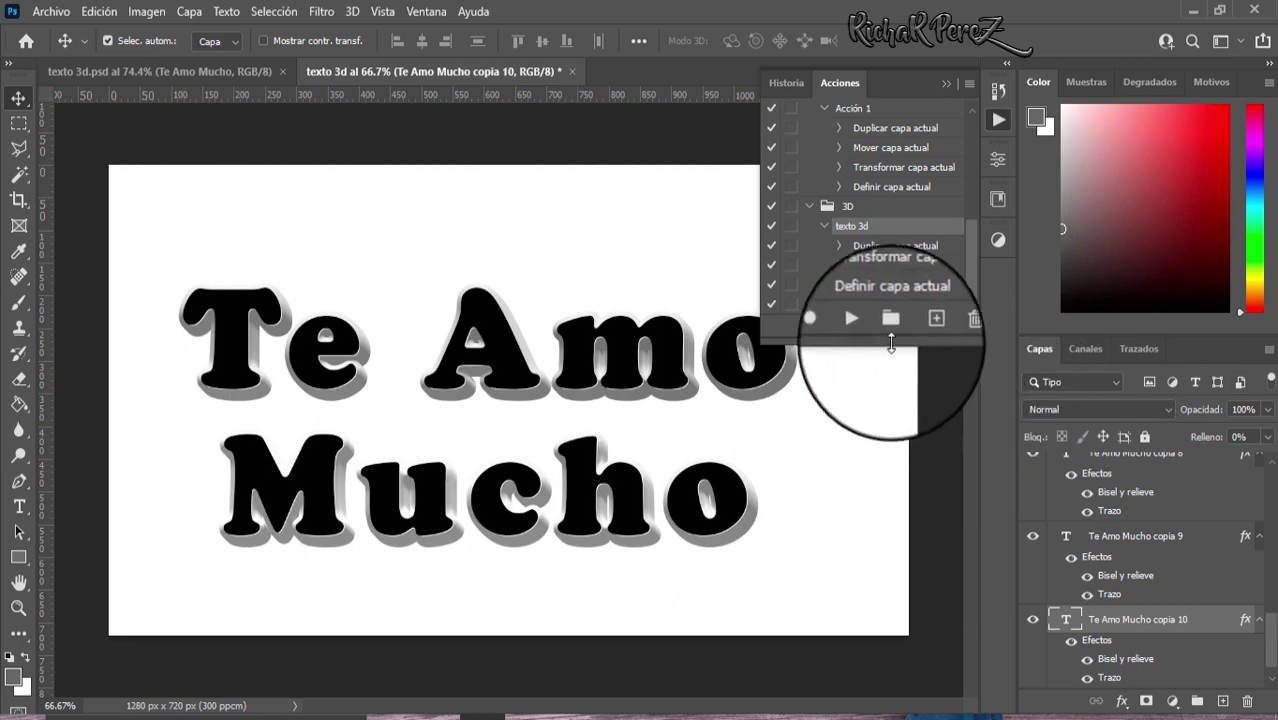
click(865, 328)
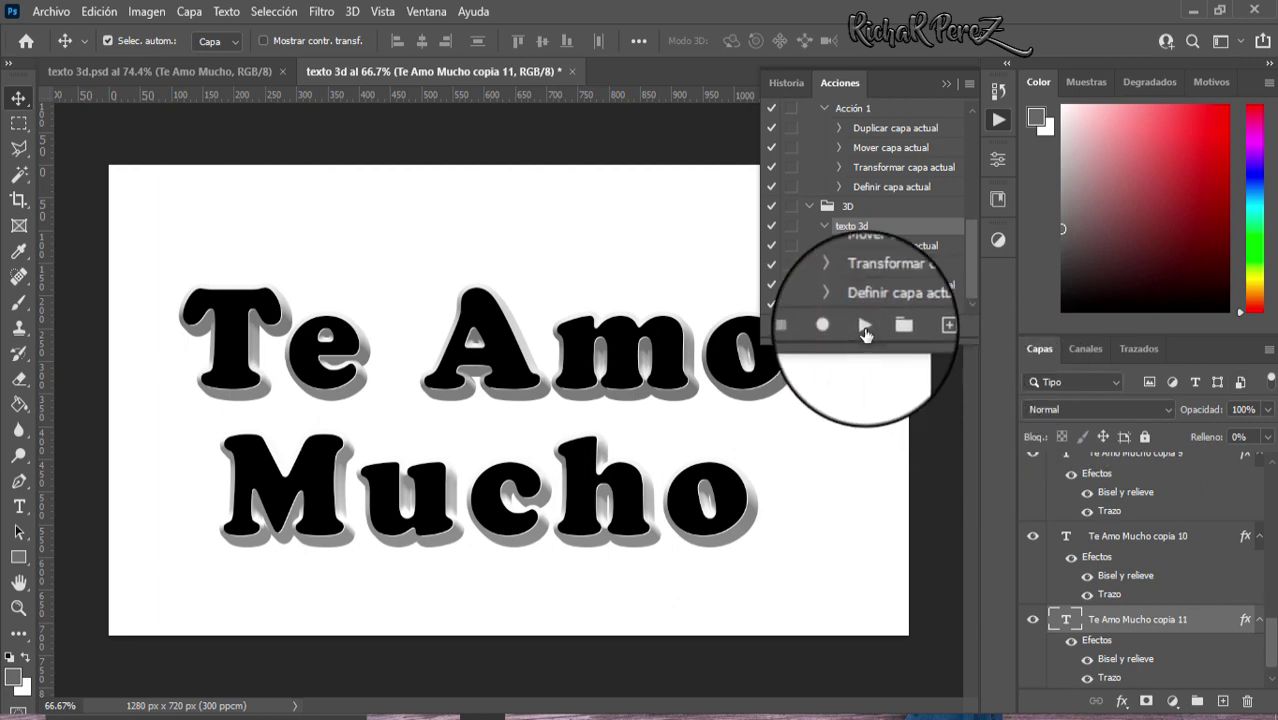
click(865, 328)
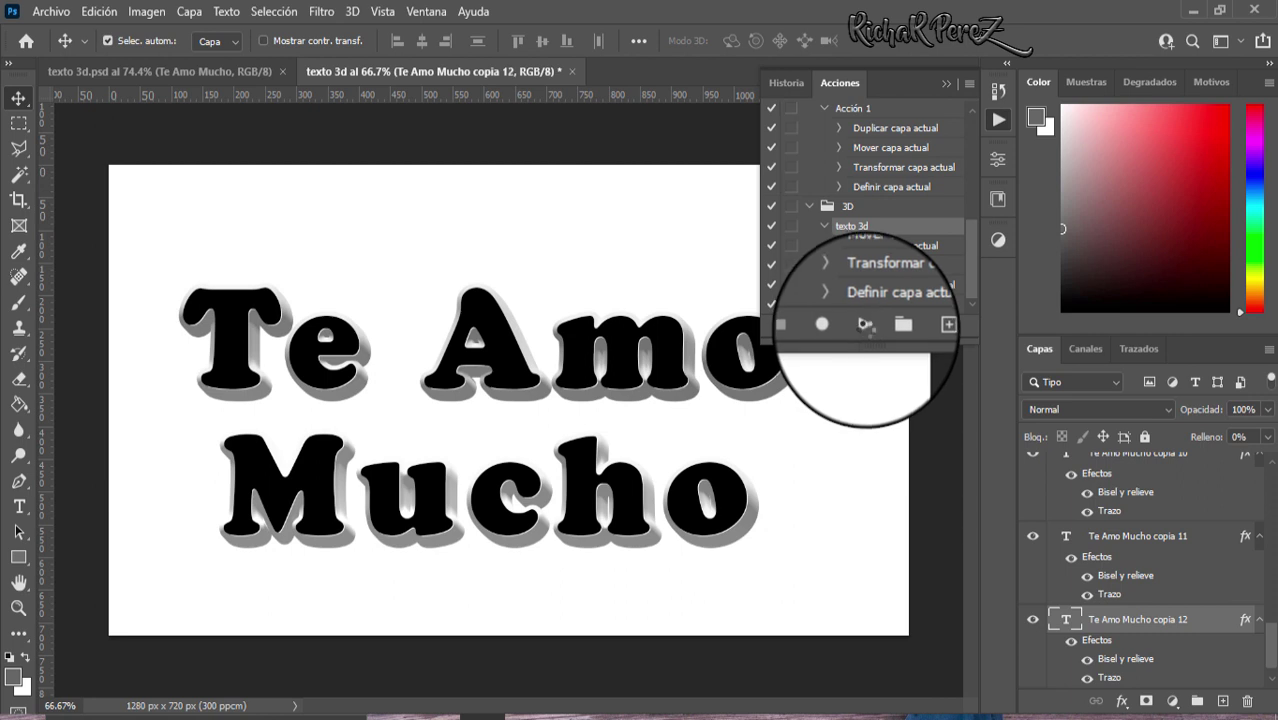
click(865, 330)
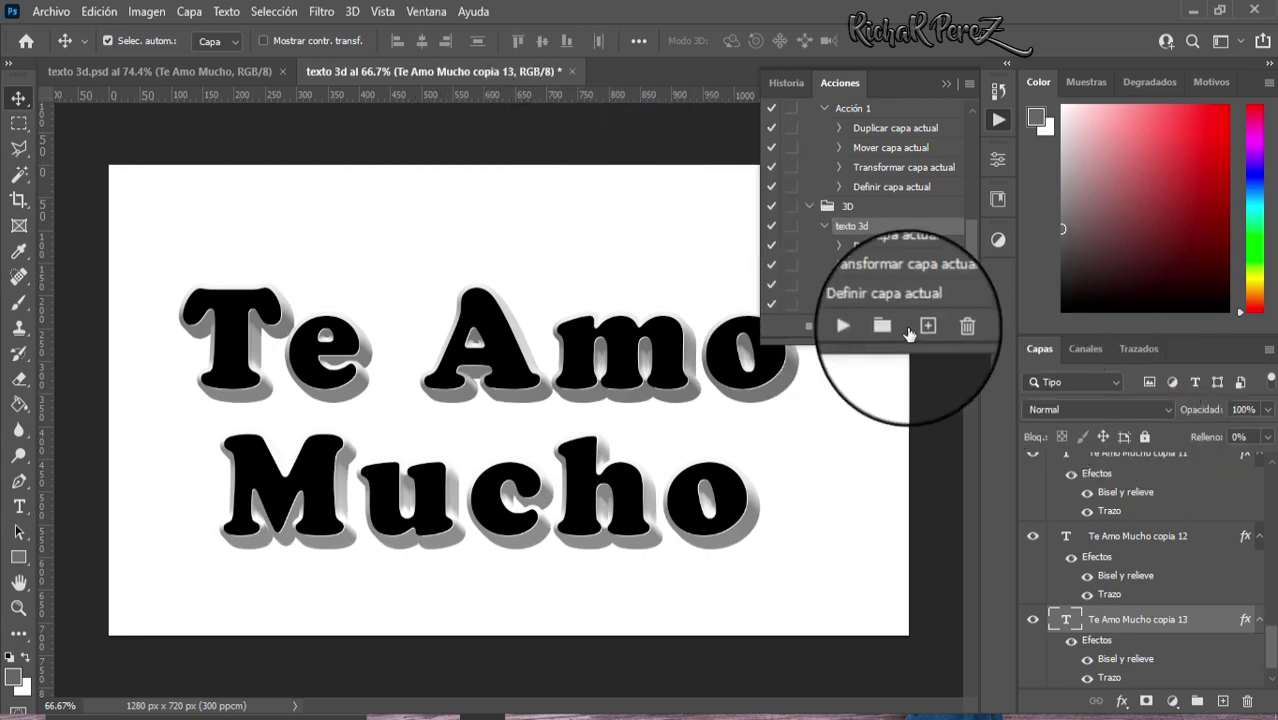
click(864, 326)
click(864, 326)
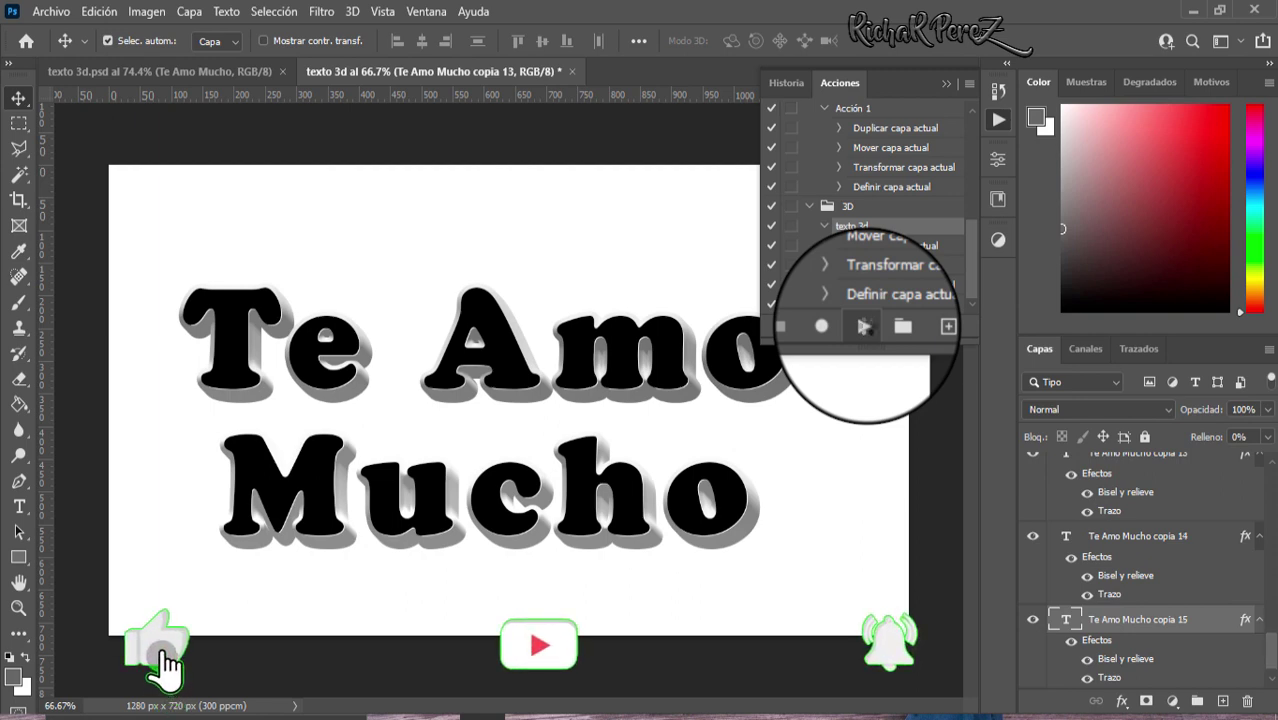
click(865, 328)
click(866, 330)
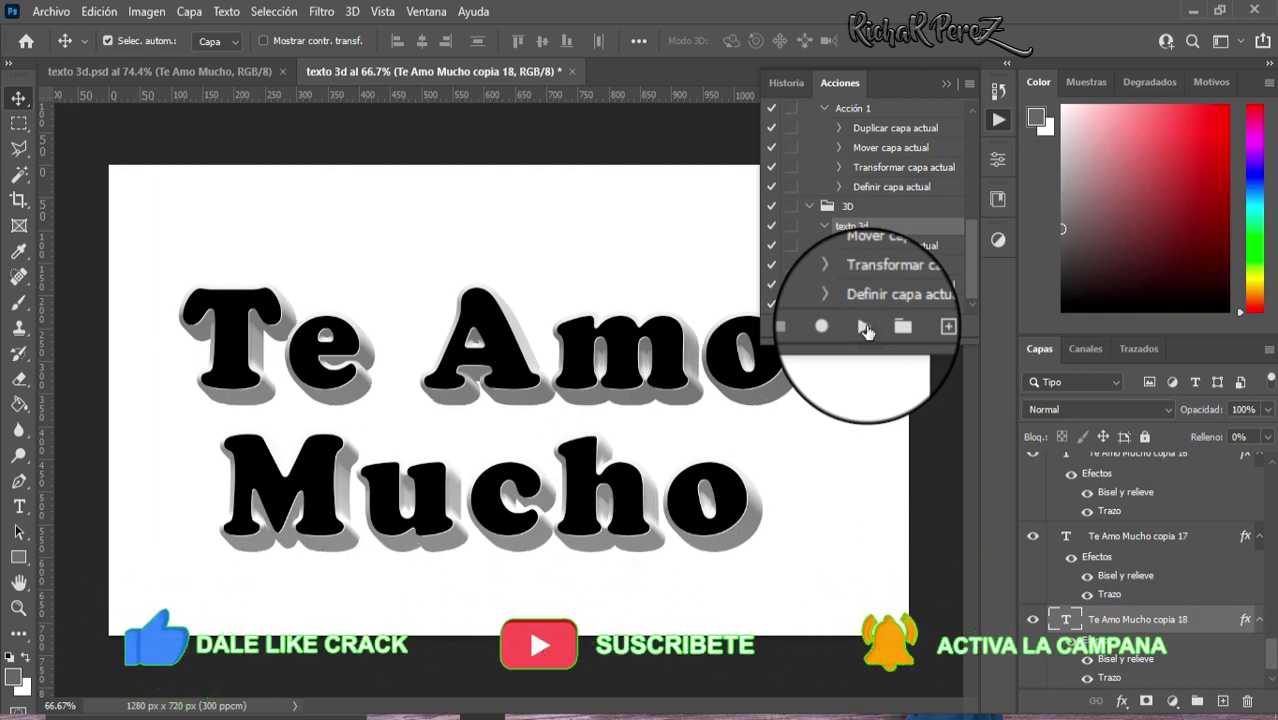
click(866, 330)
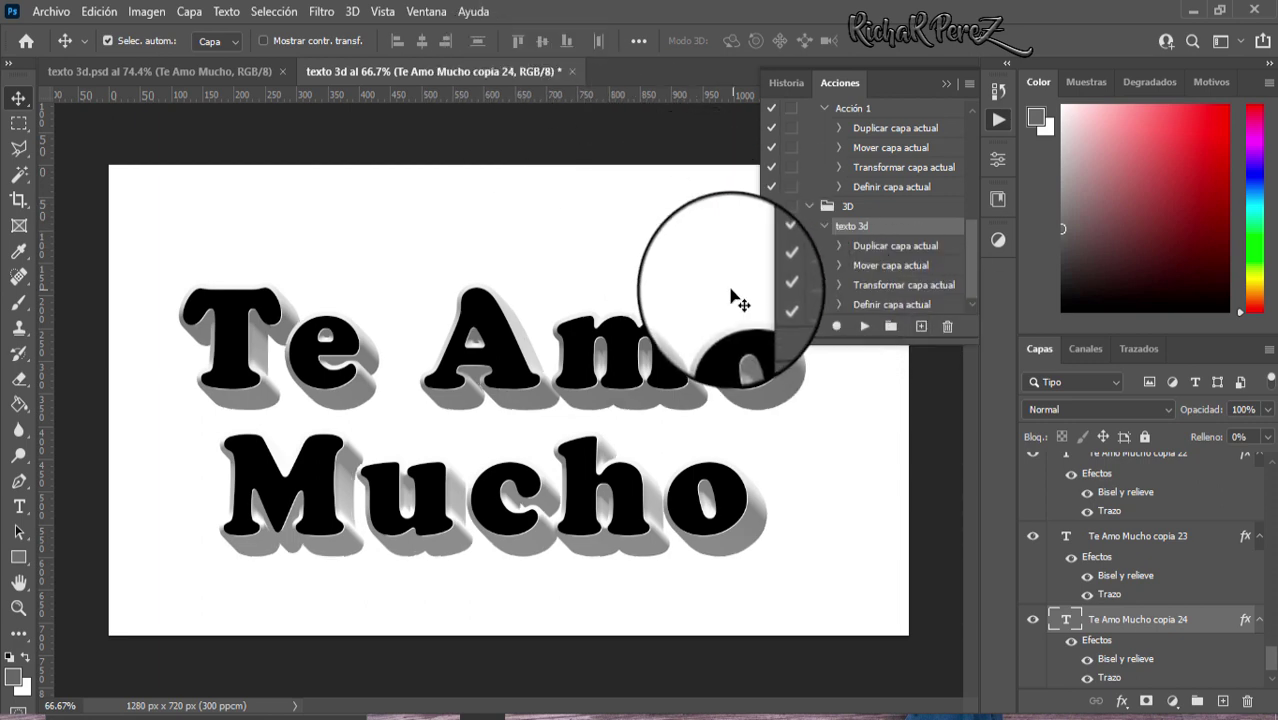
click(863, 327)
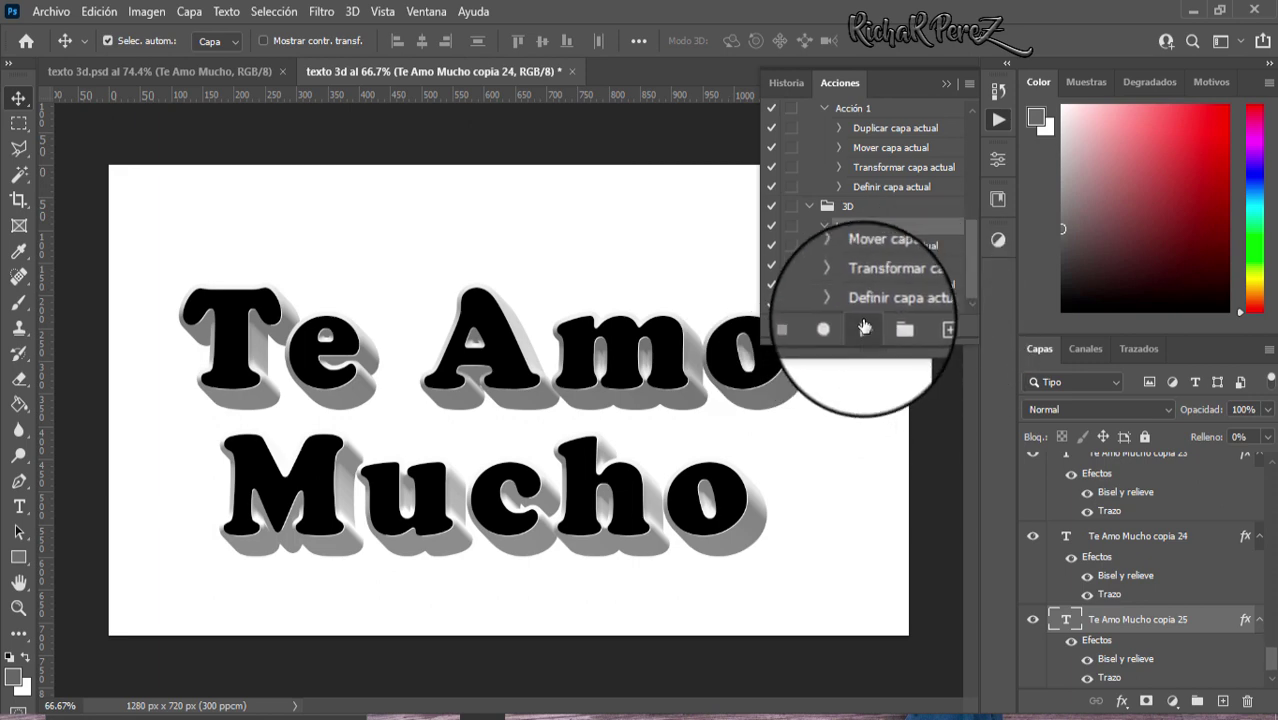
Run the extrusion action once more, collapse the Actions panel and scroll to the top of Layers
click(864, 328)
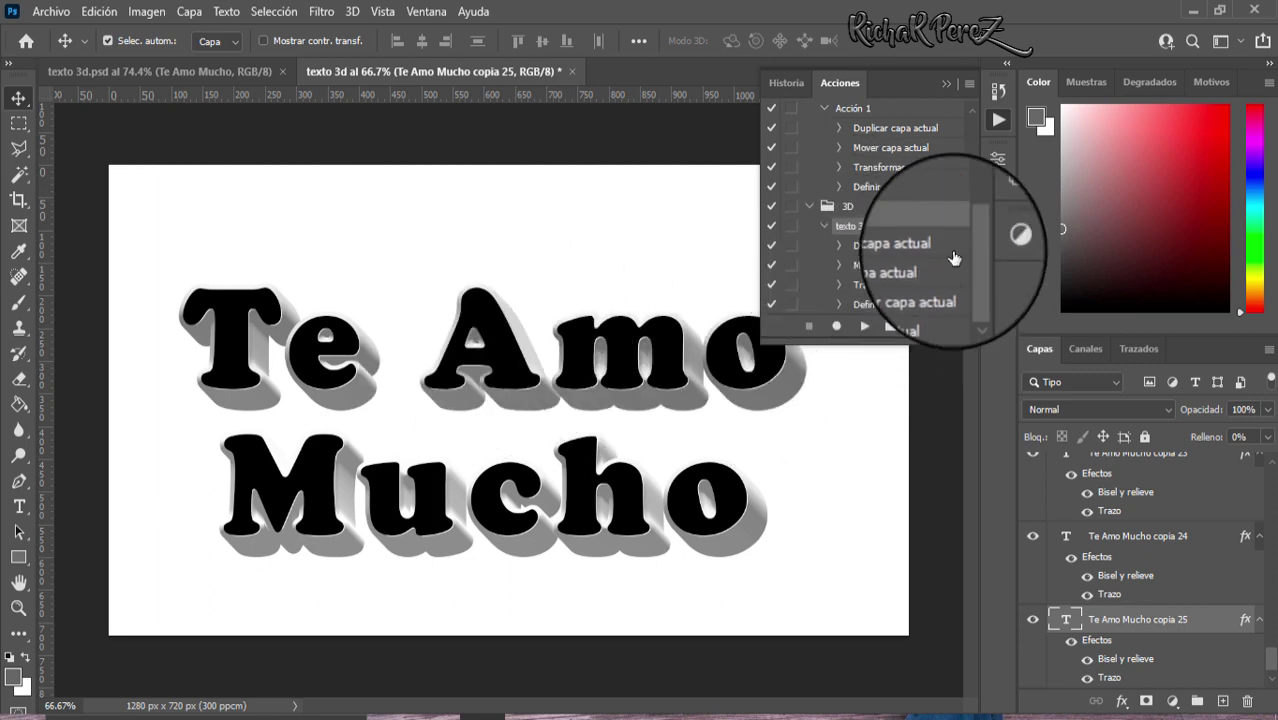
click(947, 84)
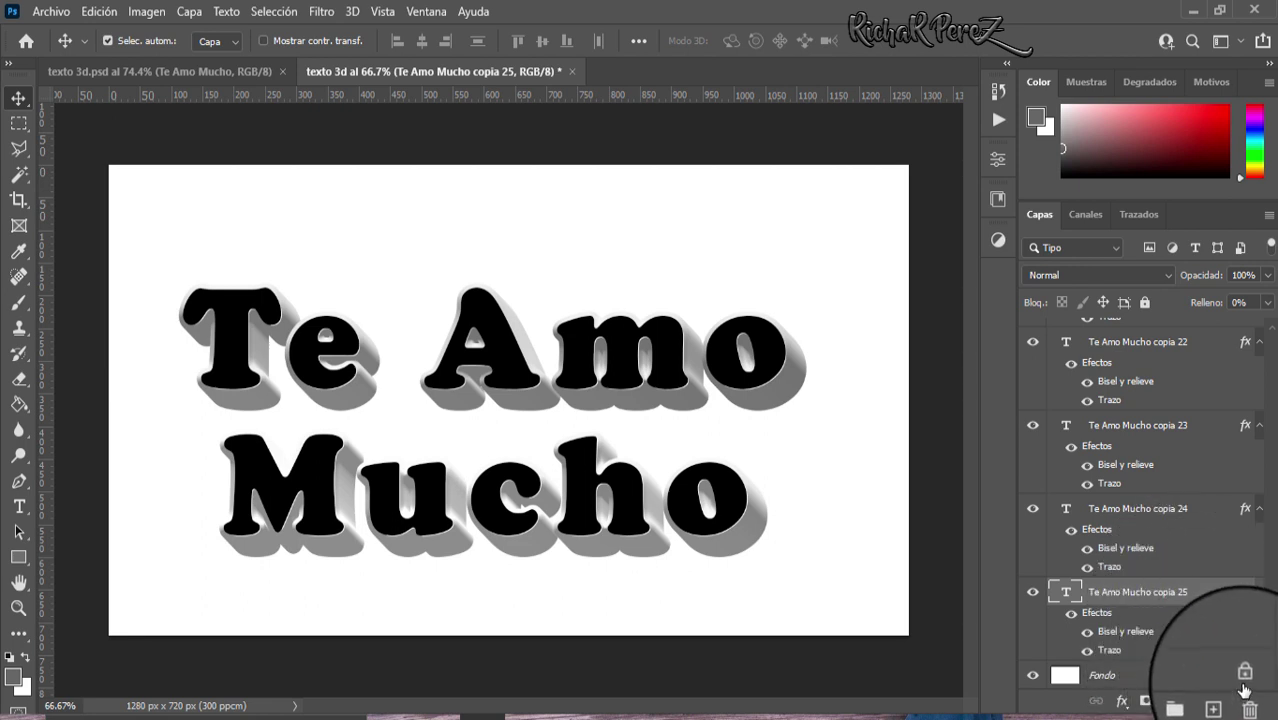
scroll(1275, 520, up, 3)
scroll(1275, 520, up, 5)
scroll(1255, 430, up, 5)
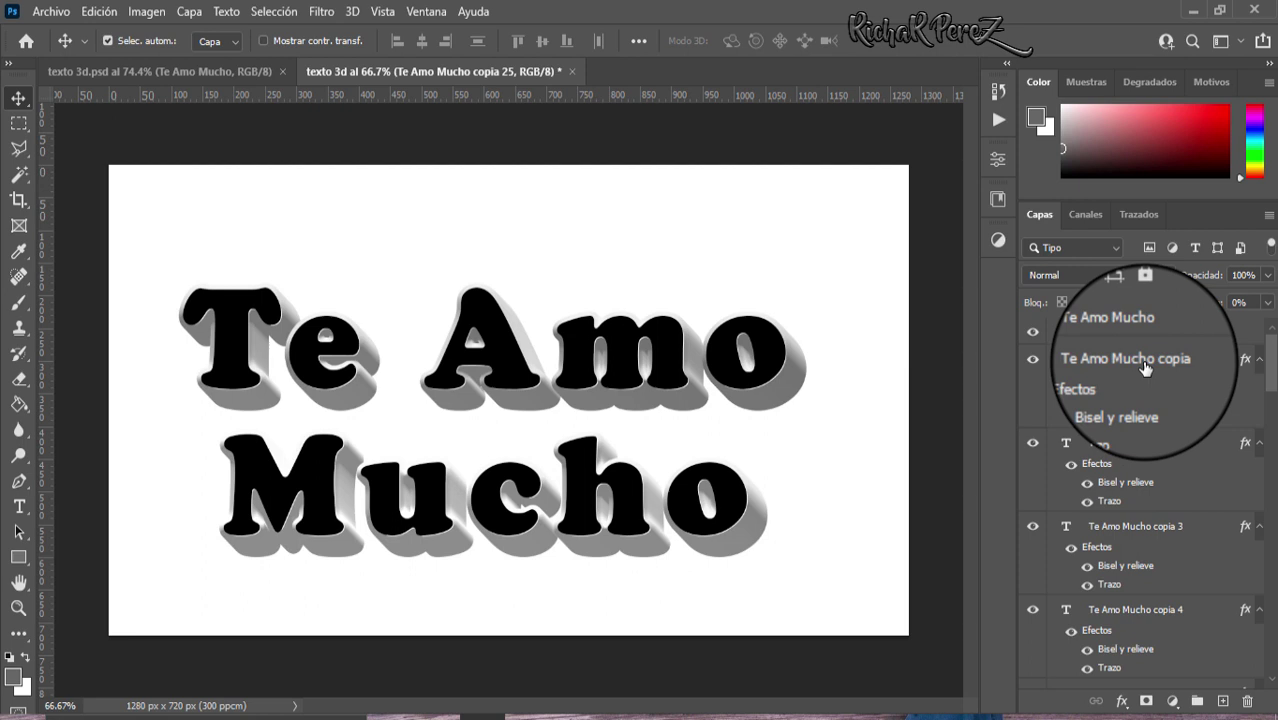
Select all 'Te Amo Mucho copia' layers, group them and rename the group EFECTO 3D
shift+click(1145, 362)
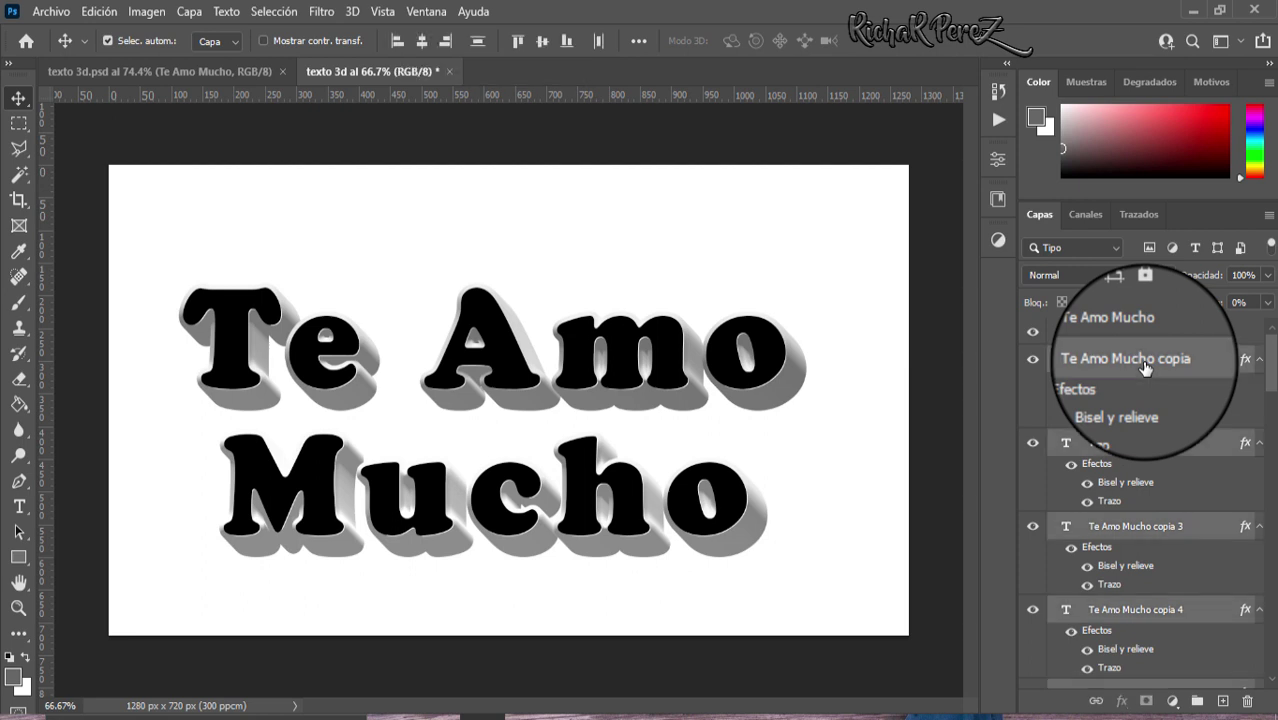
mouse_move(1274, 365)
mouse_down()
mouse_move(1274, 628)
mouse_move(1272, 402)
mouse_up()
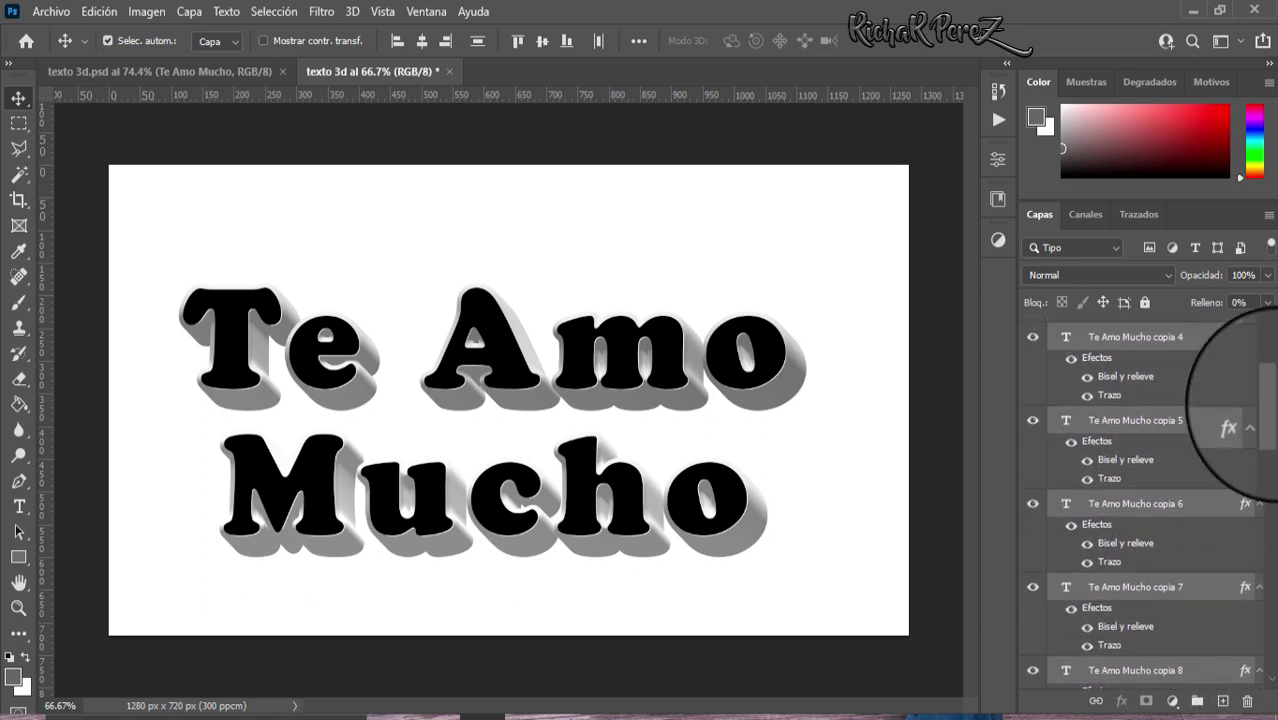
key(ctrl+g)
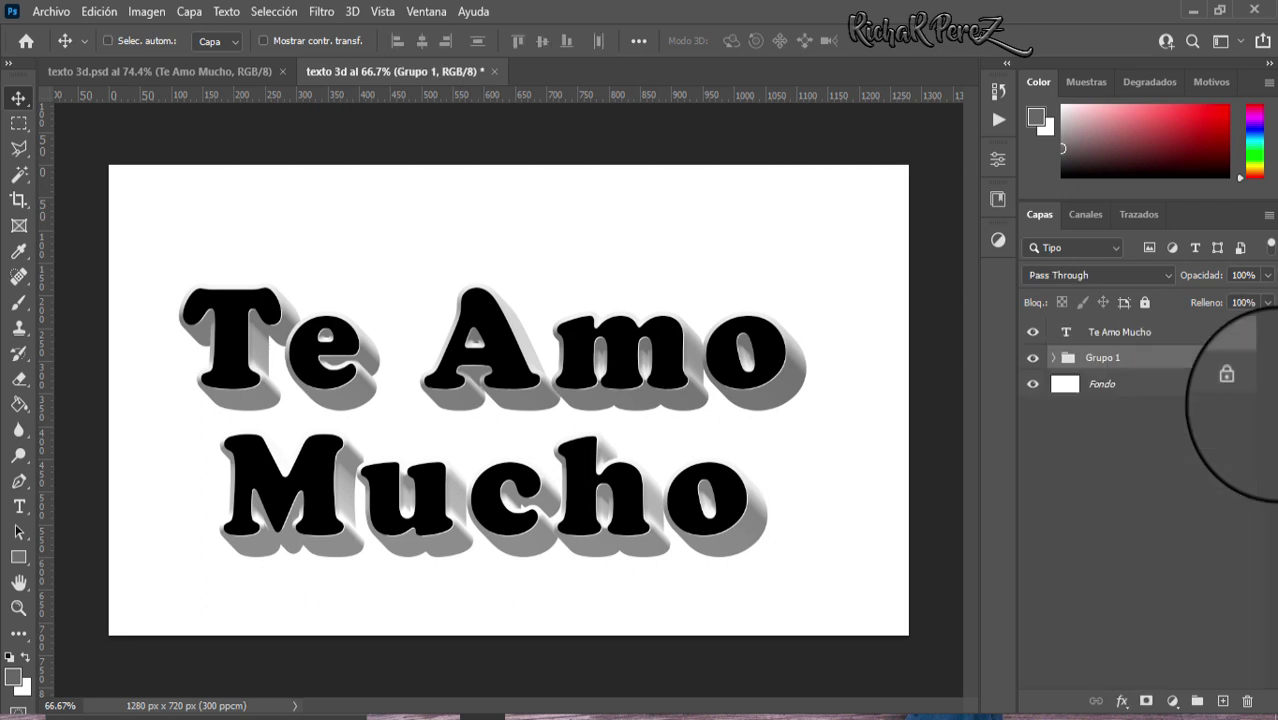
key(ctrl)
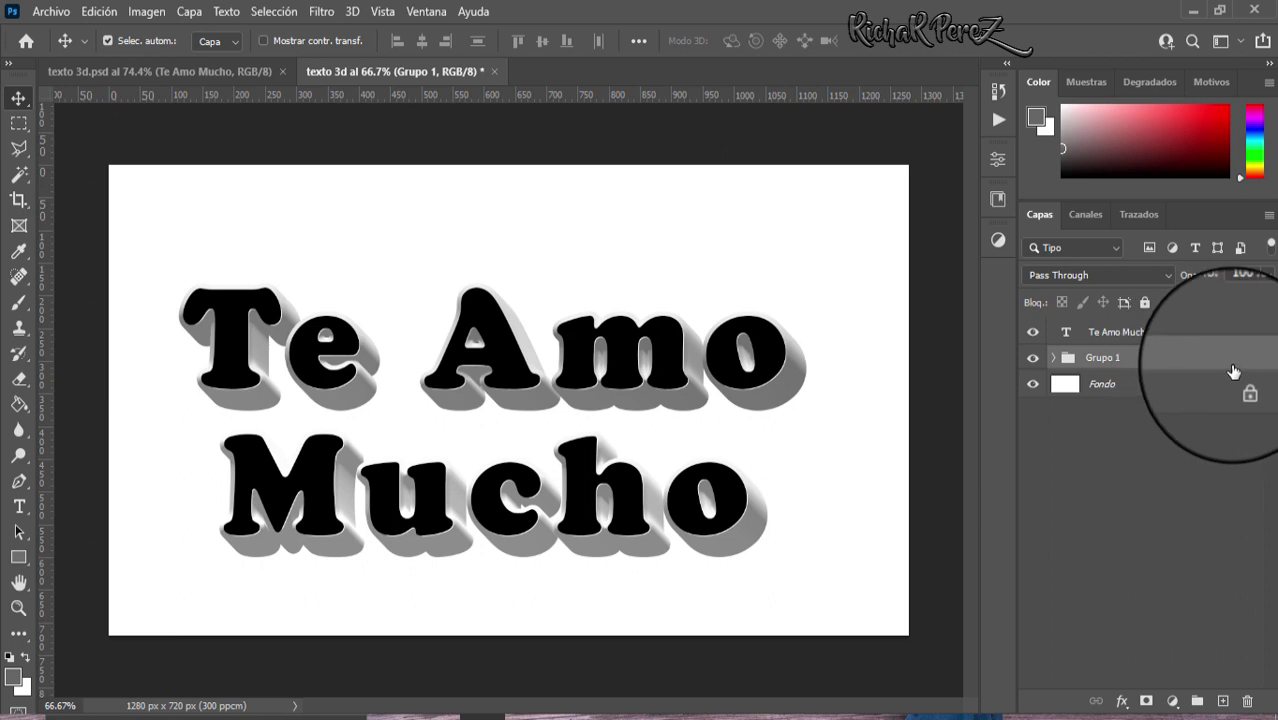
double_click(1108, 360)
text(EFECTO 3D)
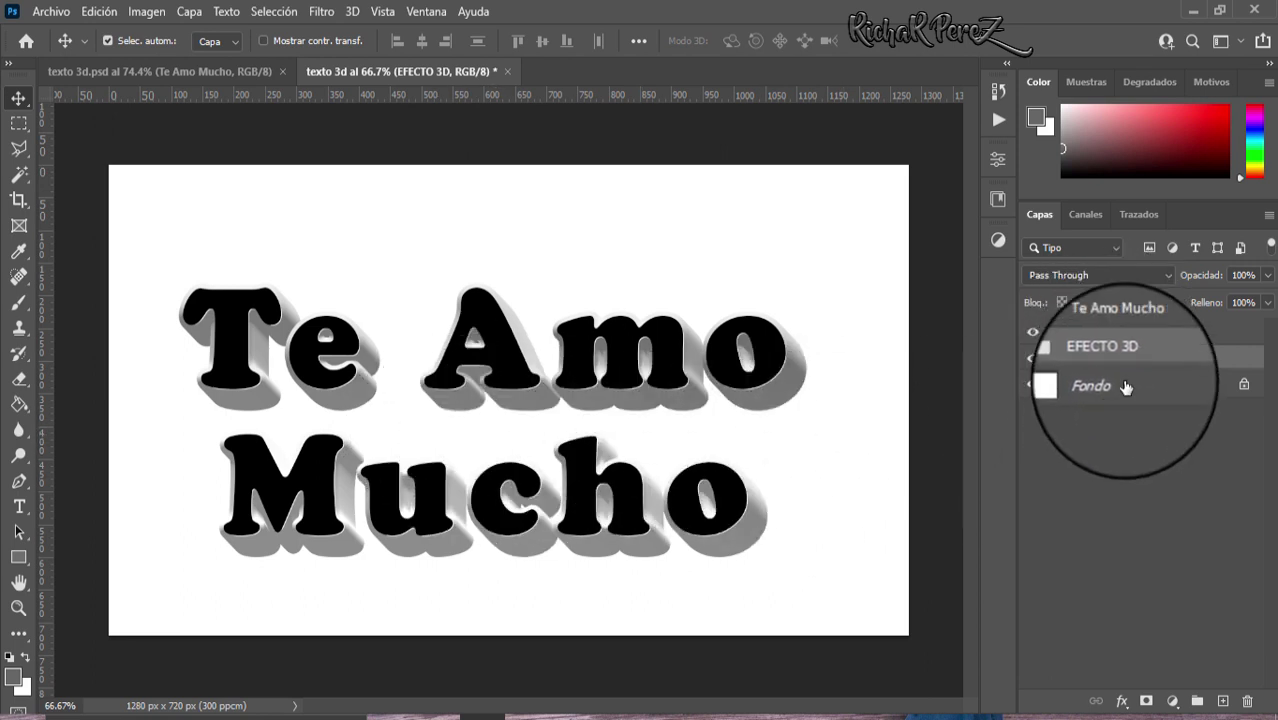
Open Layer Style for the original Te Amo Mucho layer and enable the Stroke effect
click(1135, 338)
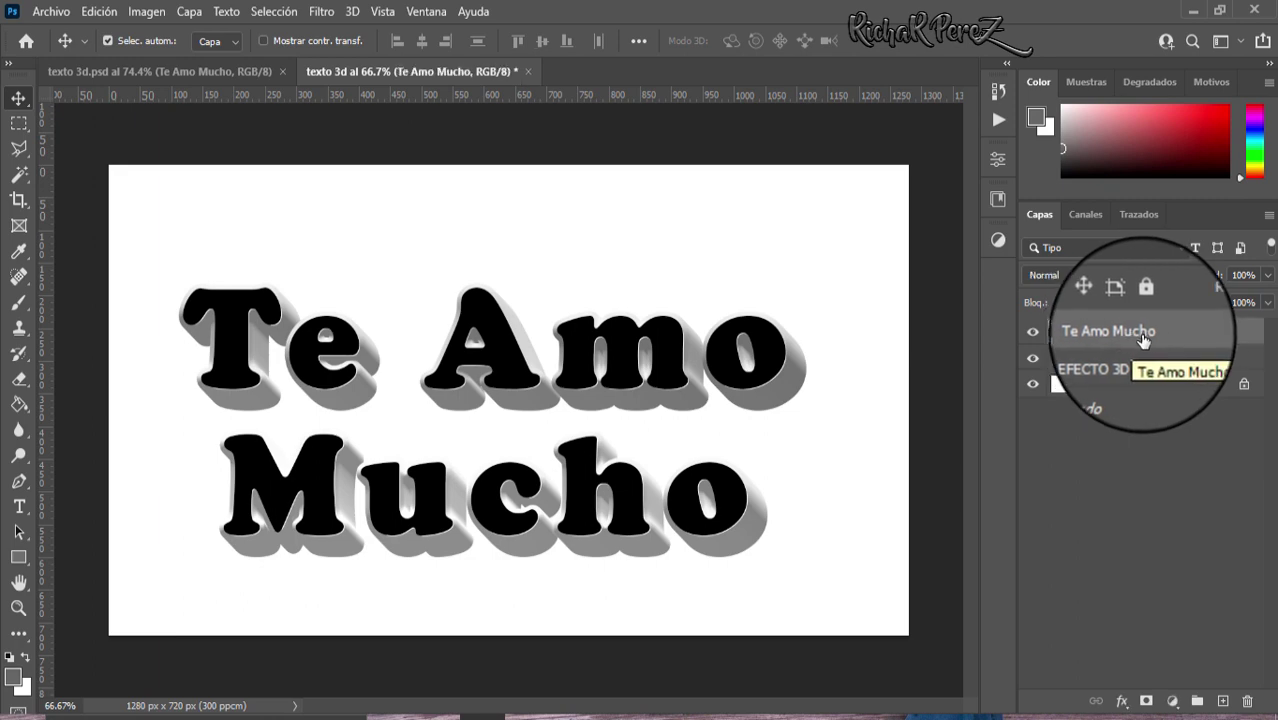
right_click(1135, 340)
click(980, 44)
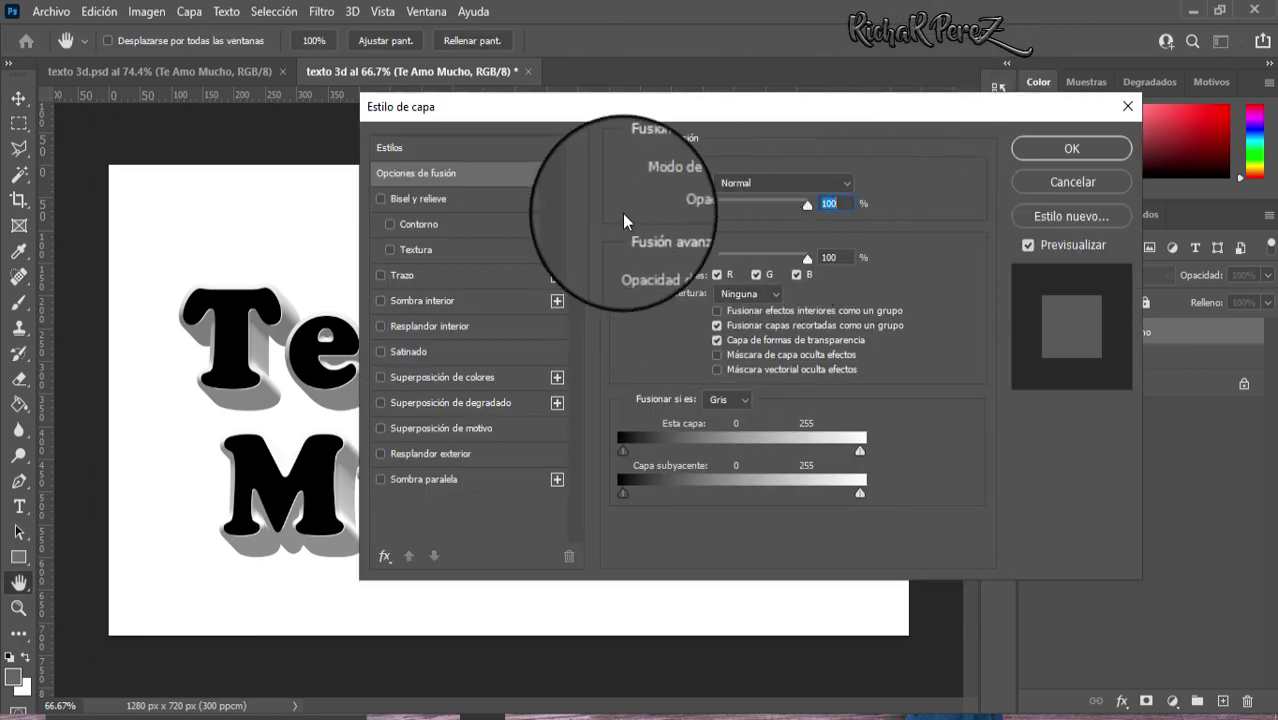
click(395, 278)
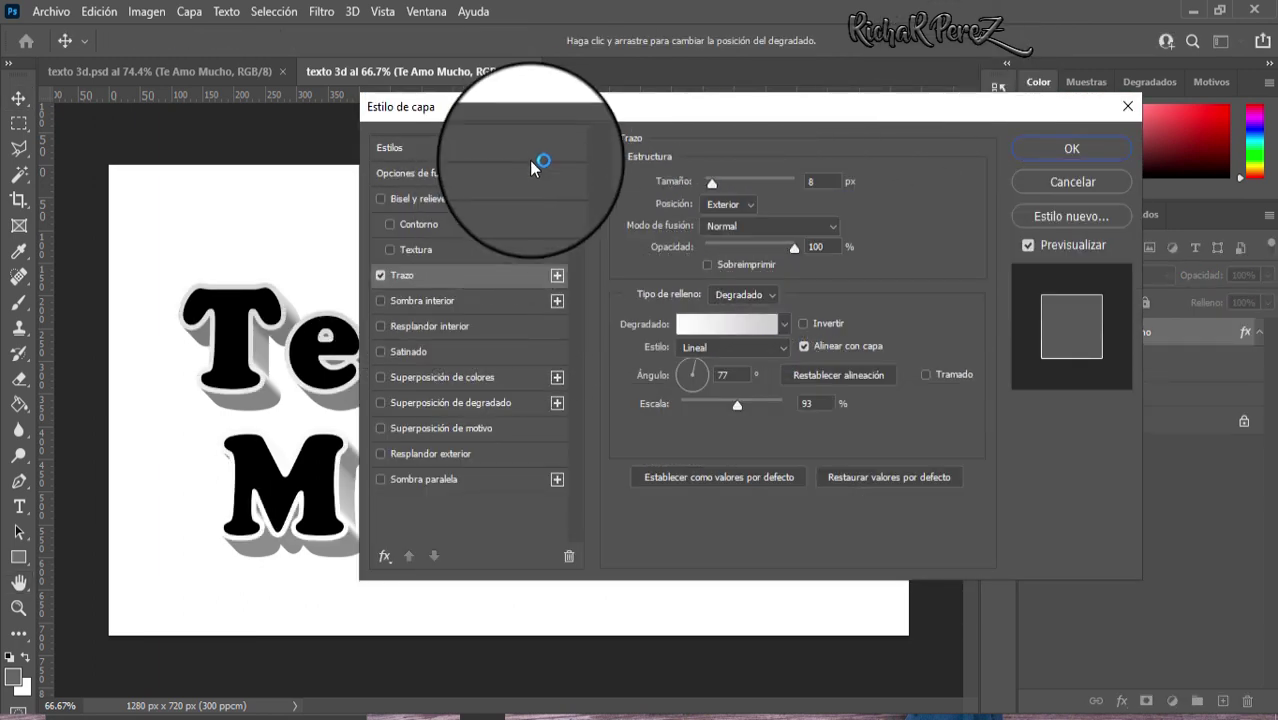
drag(487, 118, 575, 124)
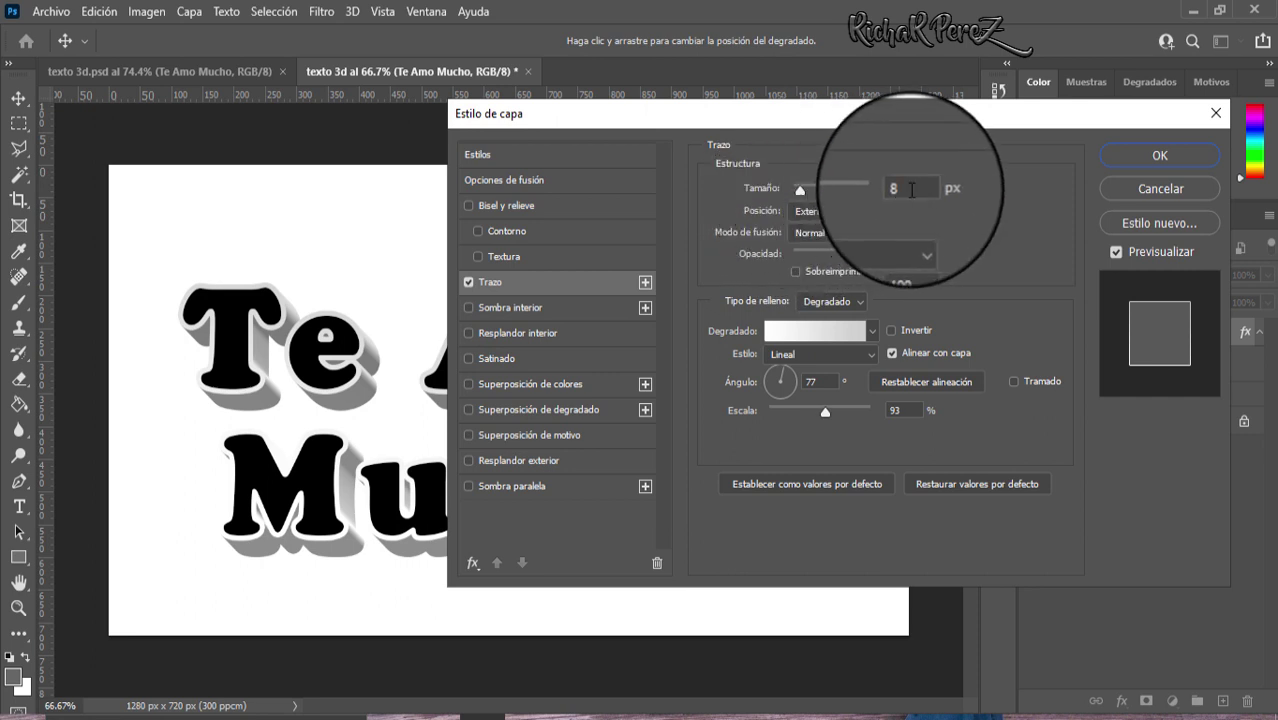
Make the stroke 8 px Outside with a linear gradient fill, then enable Inner Shadow
click(835, 212)
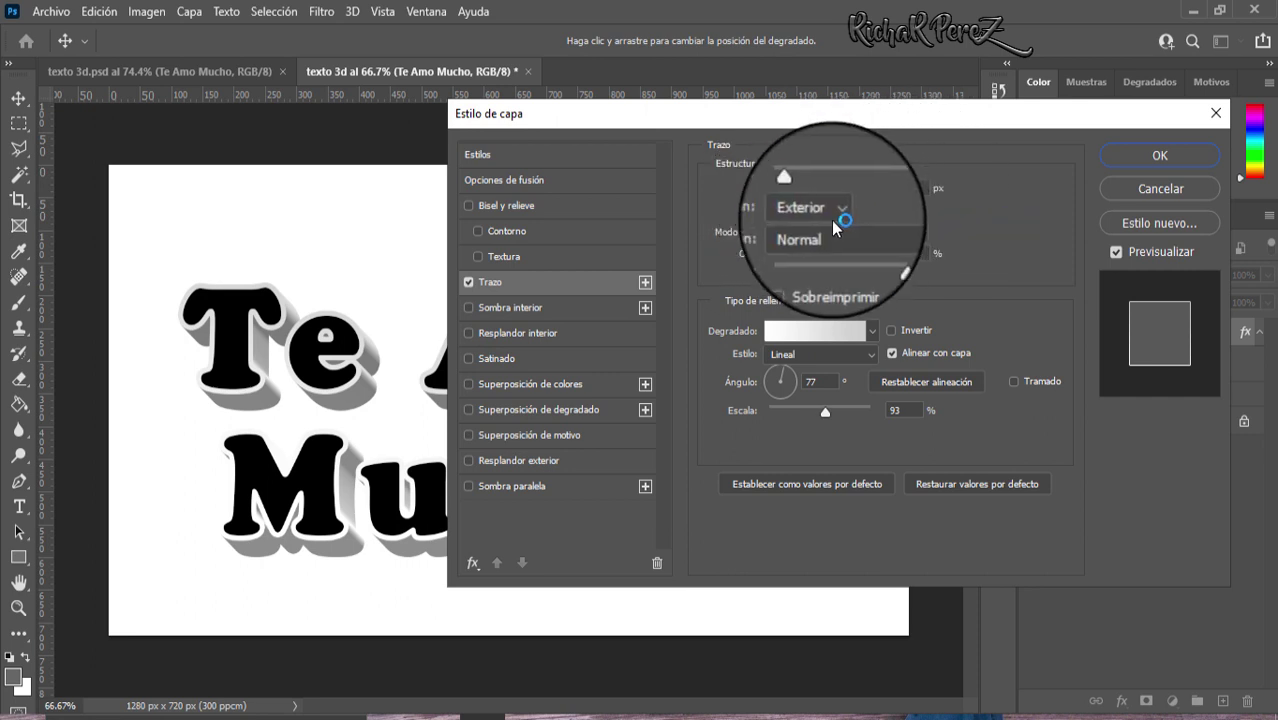
click(835, 214)
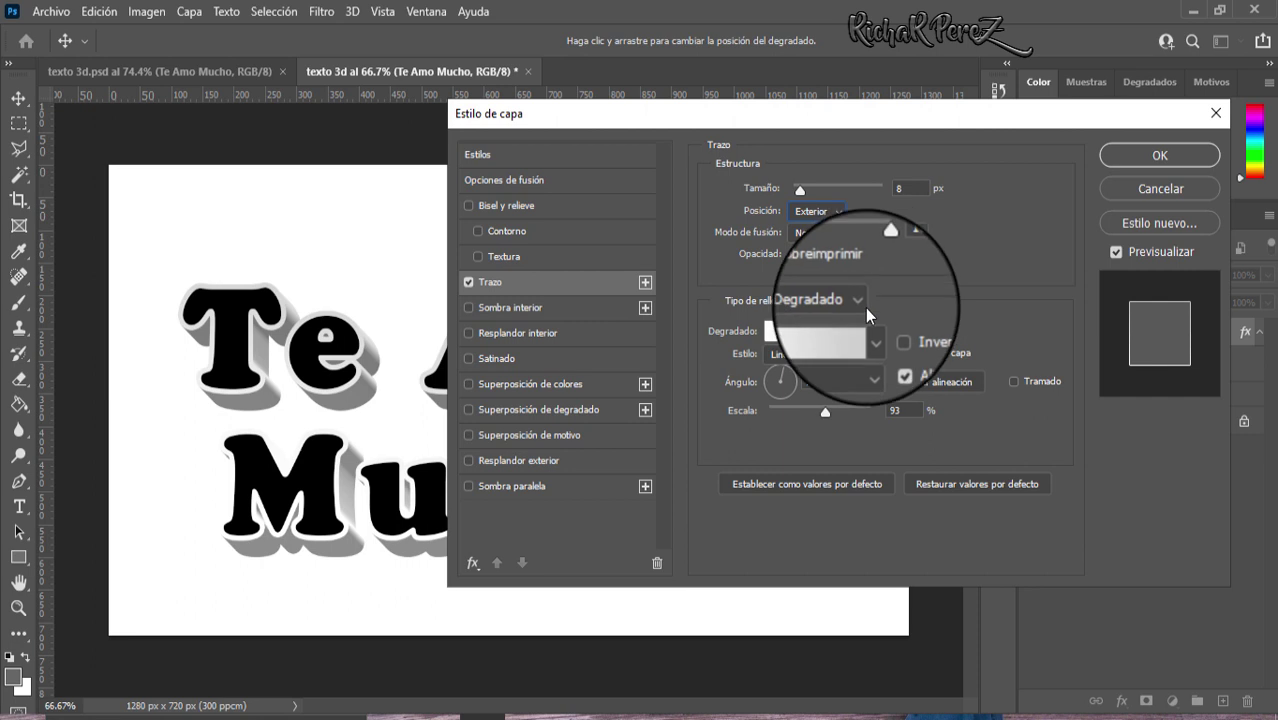
click(830, 301)
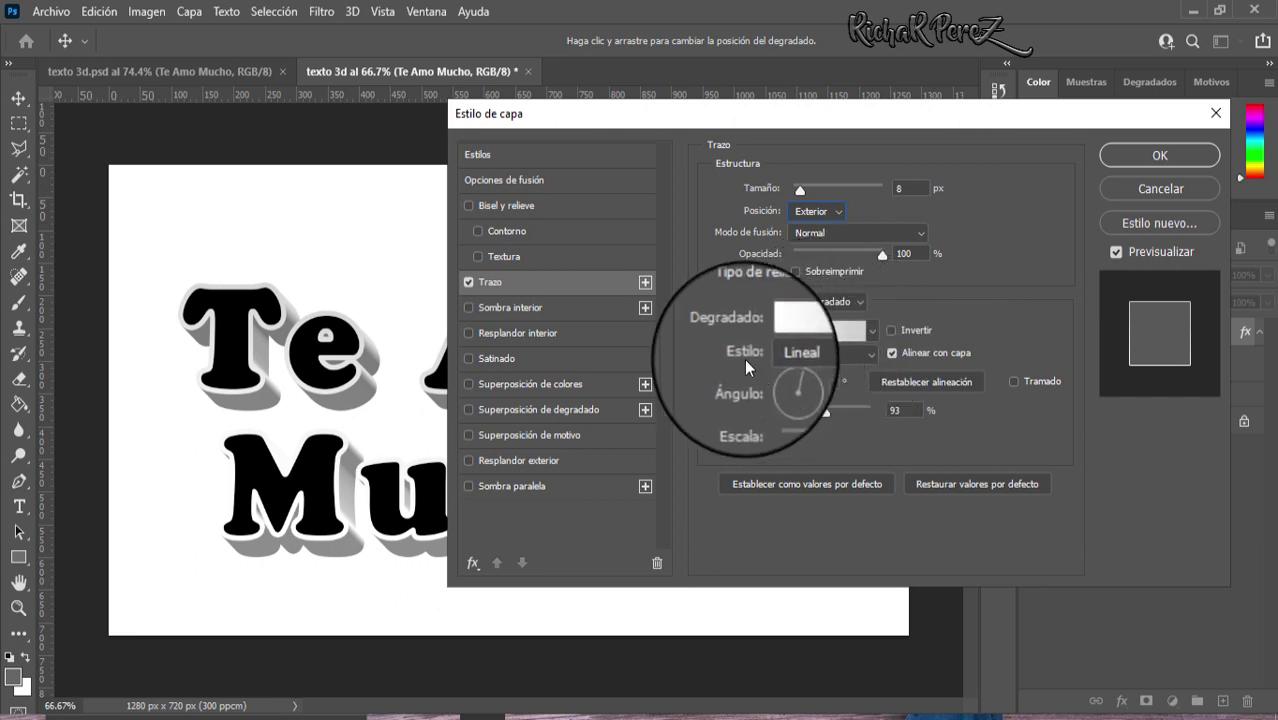
click(805, 360)
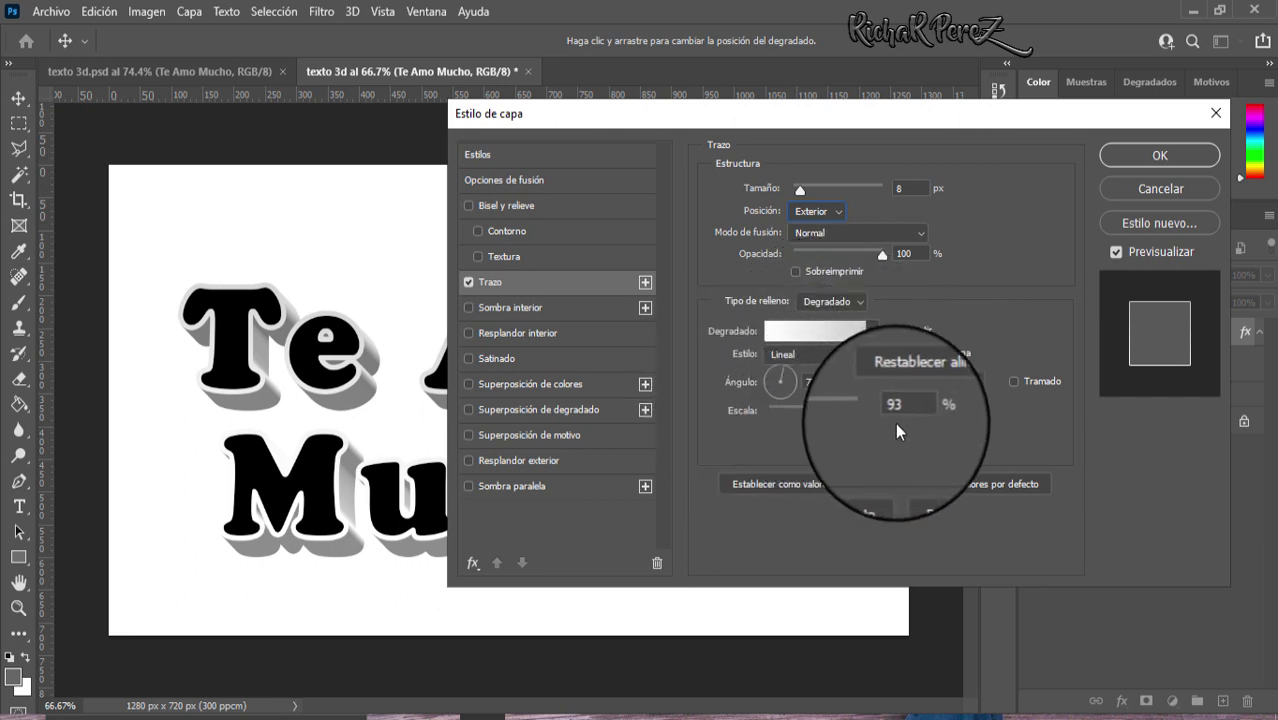
click(946, 395)
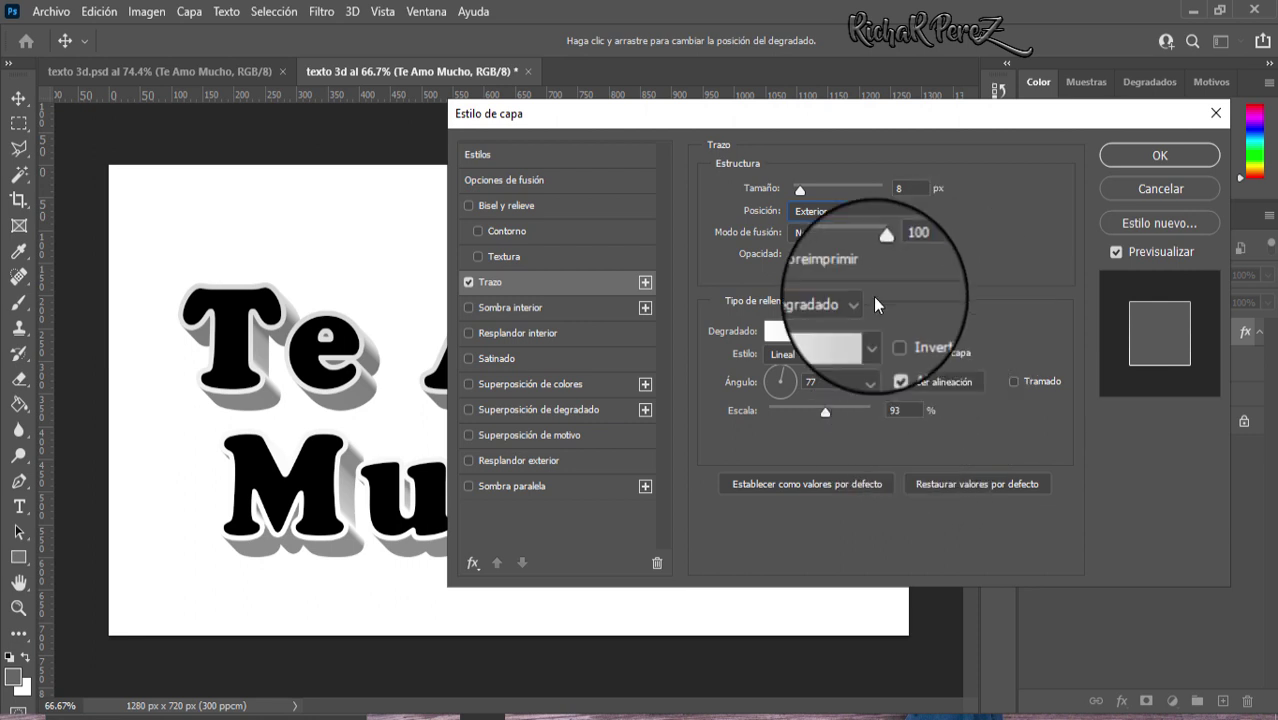
click(505, 308)
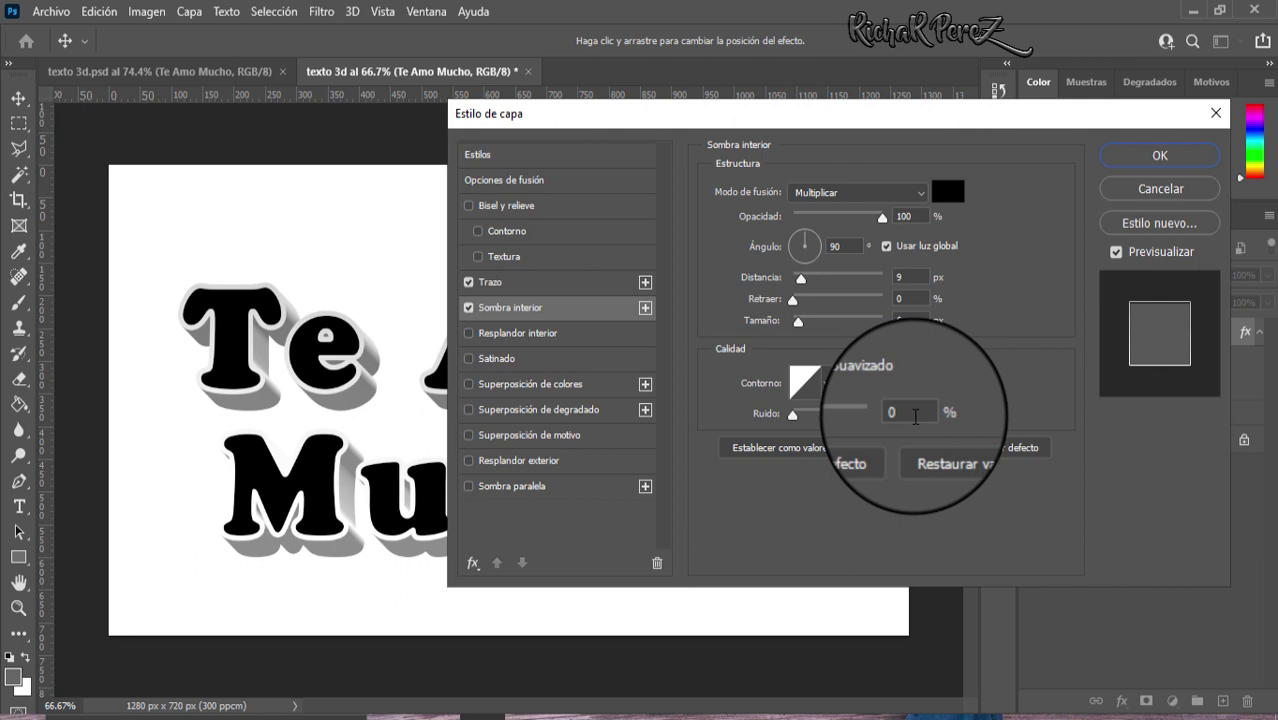
Enable Pattern Overlay and preview the Árboles leaves and Hierba grass patterns on the text
click(515, 436)
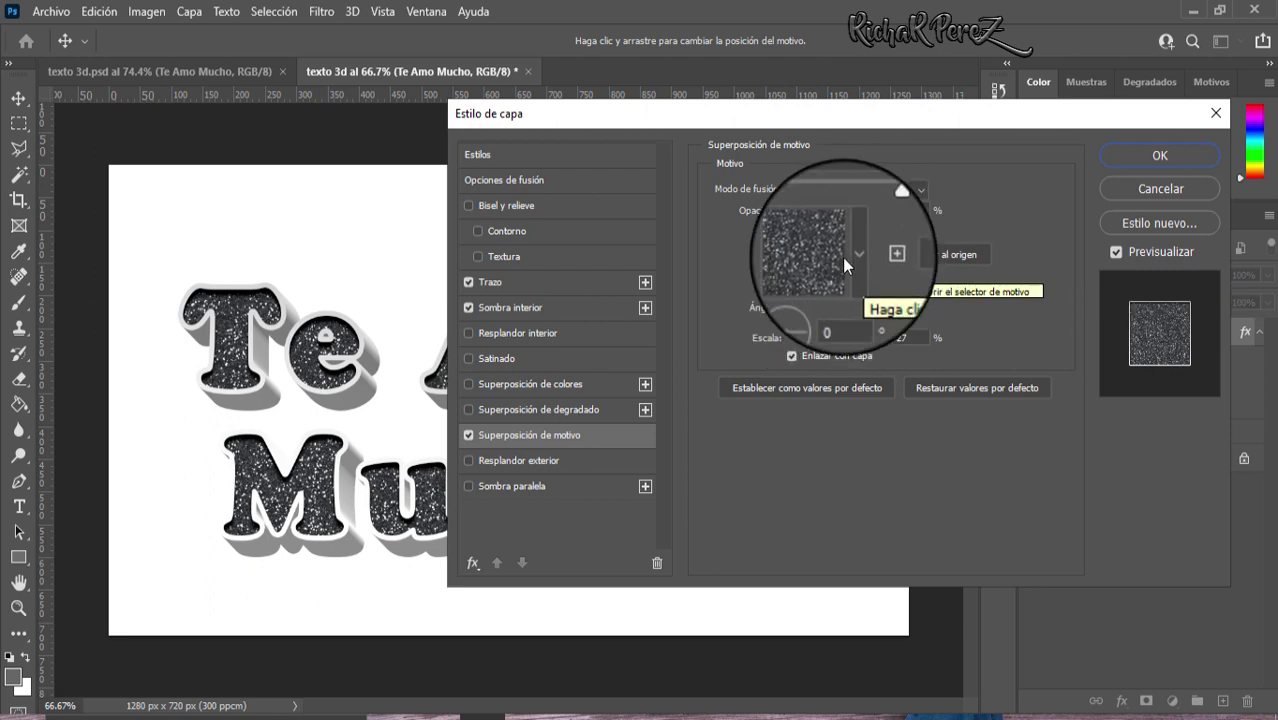
click(855, 258)
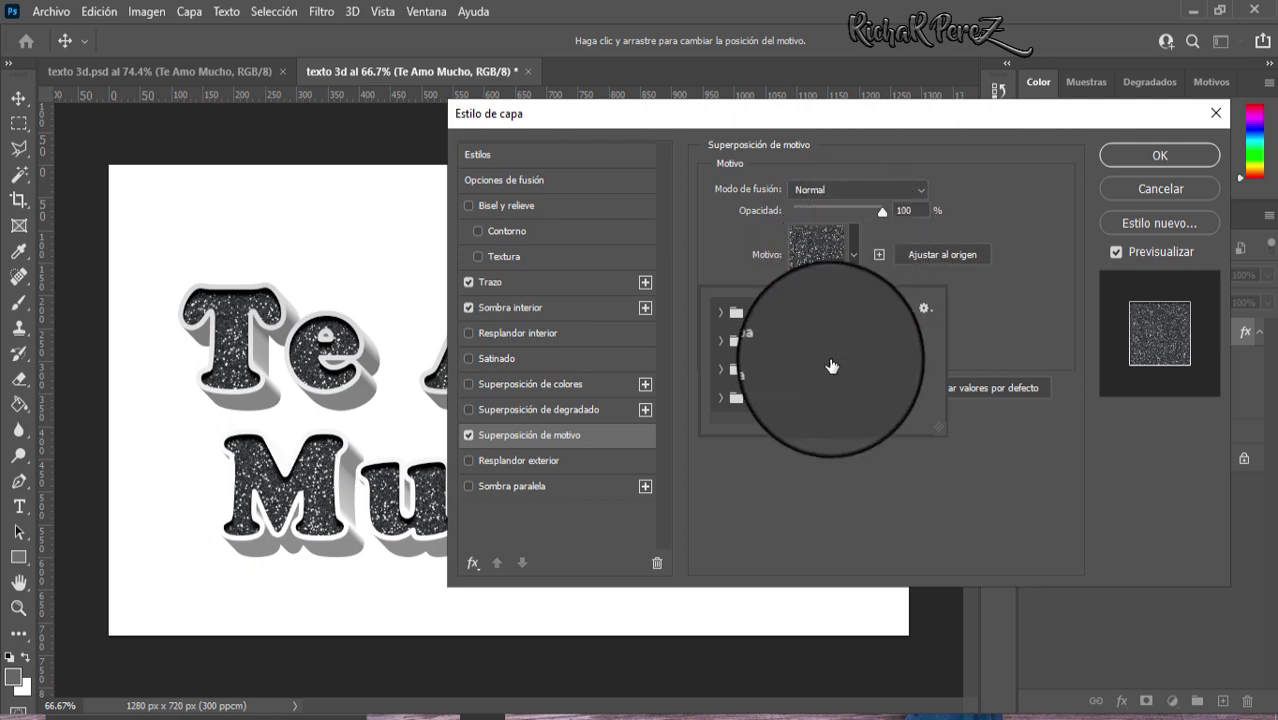
click(720, 312)
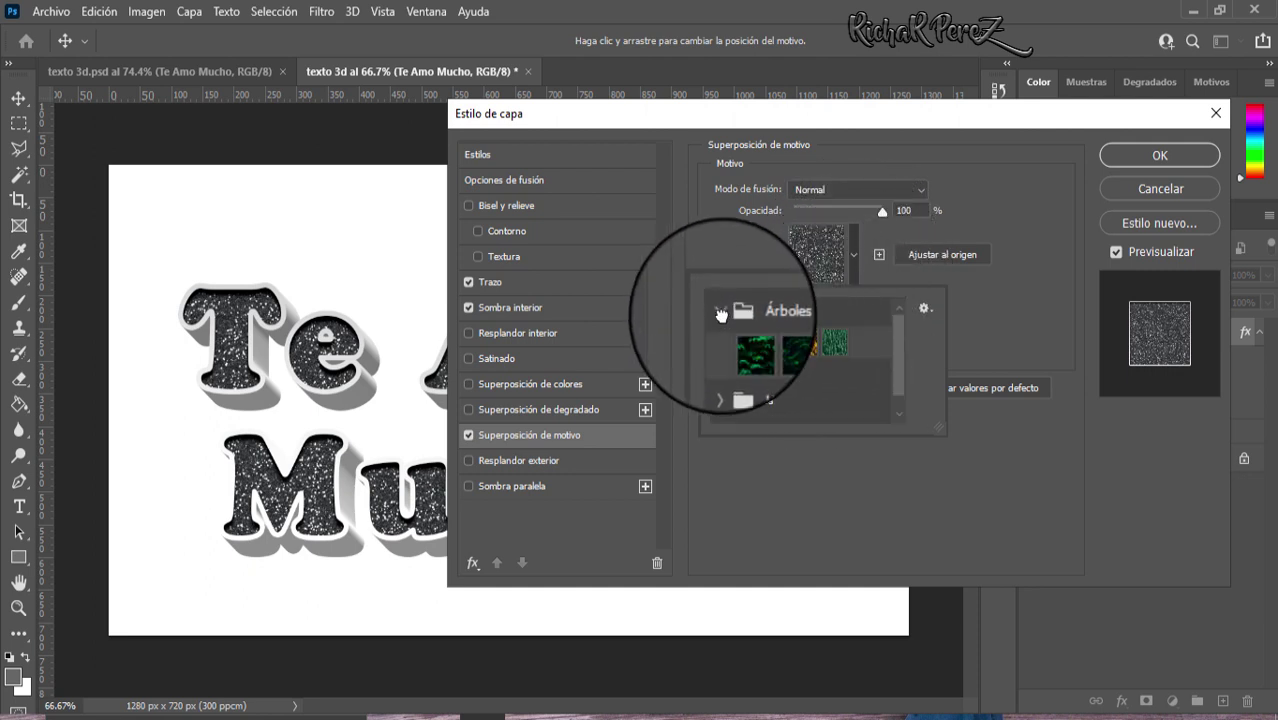
click(758, 358)
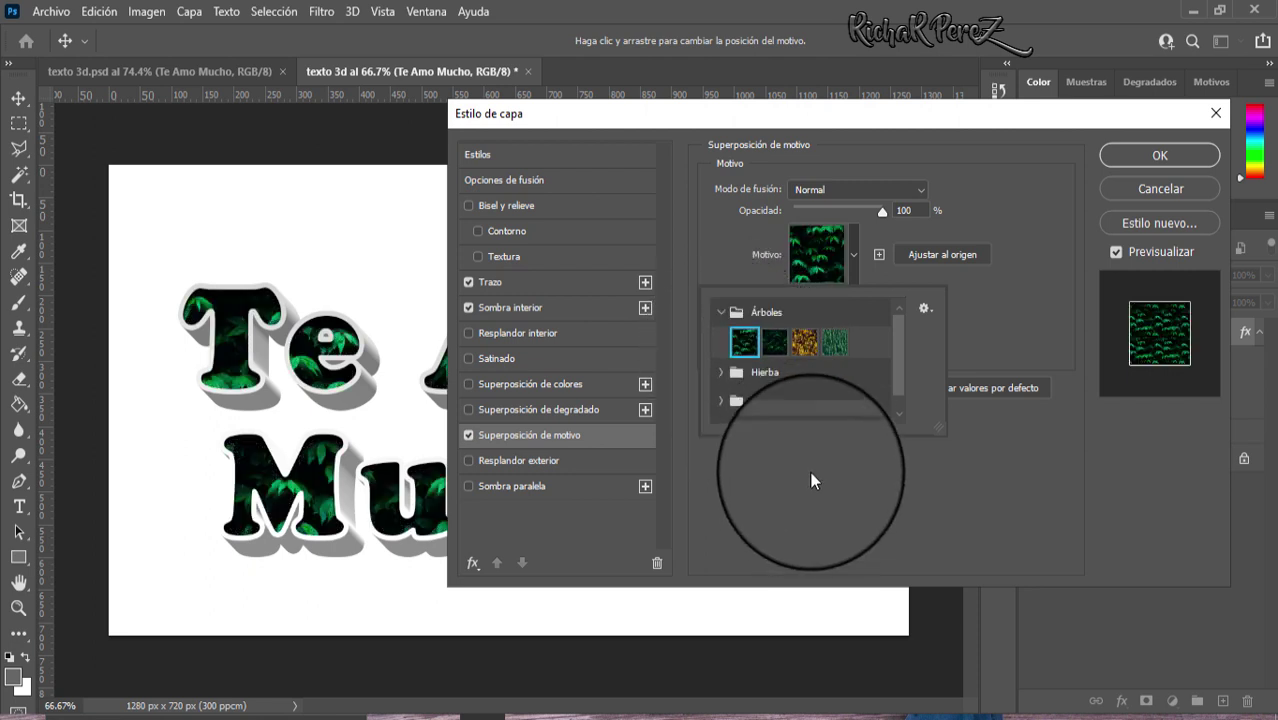
click(720, 312)
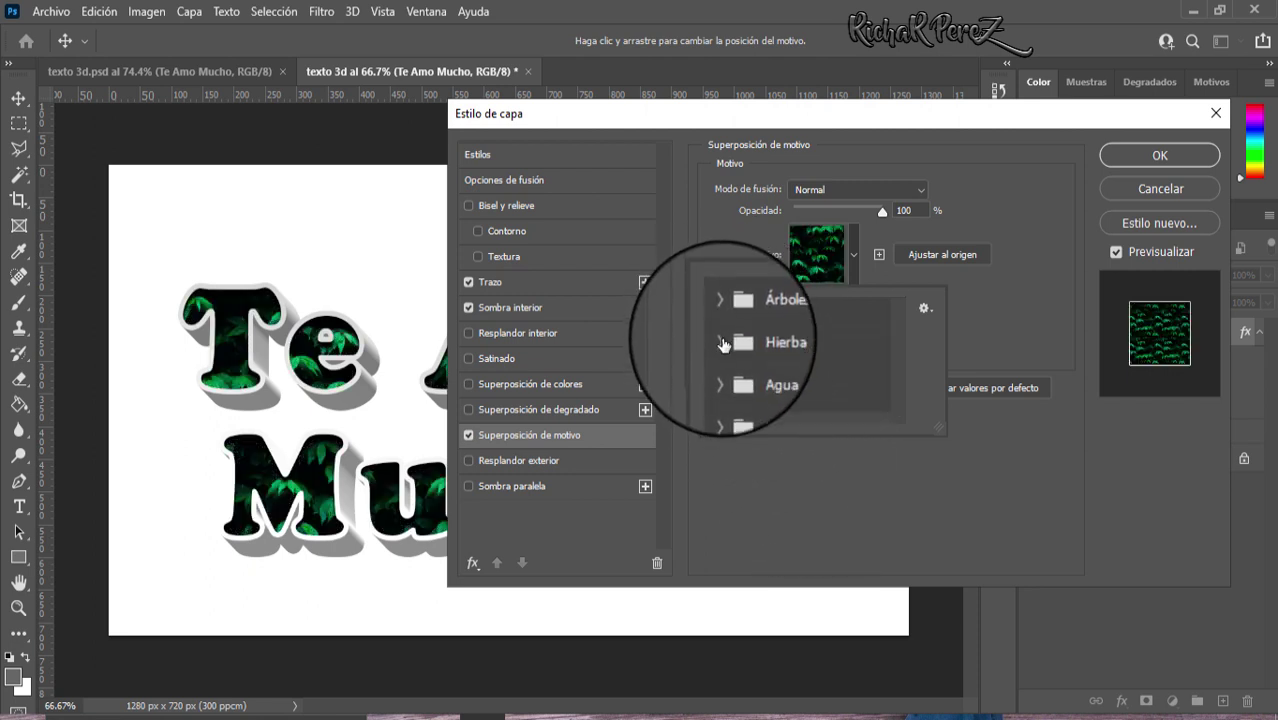
click(720, 340)
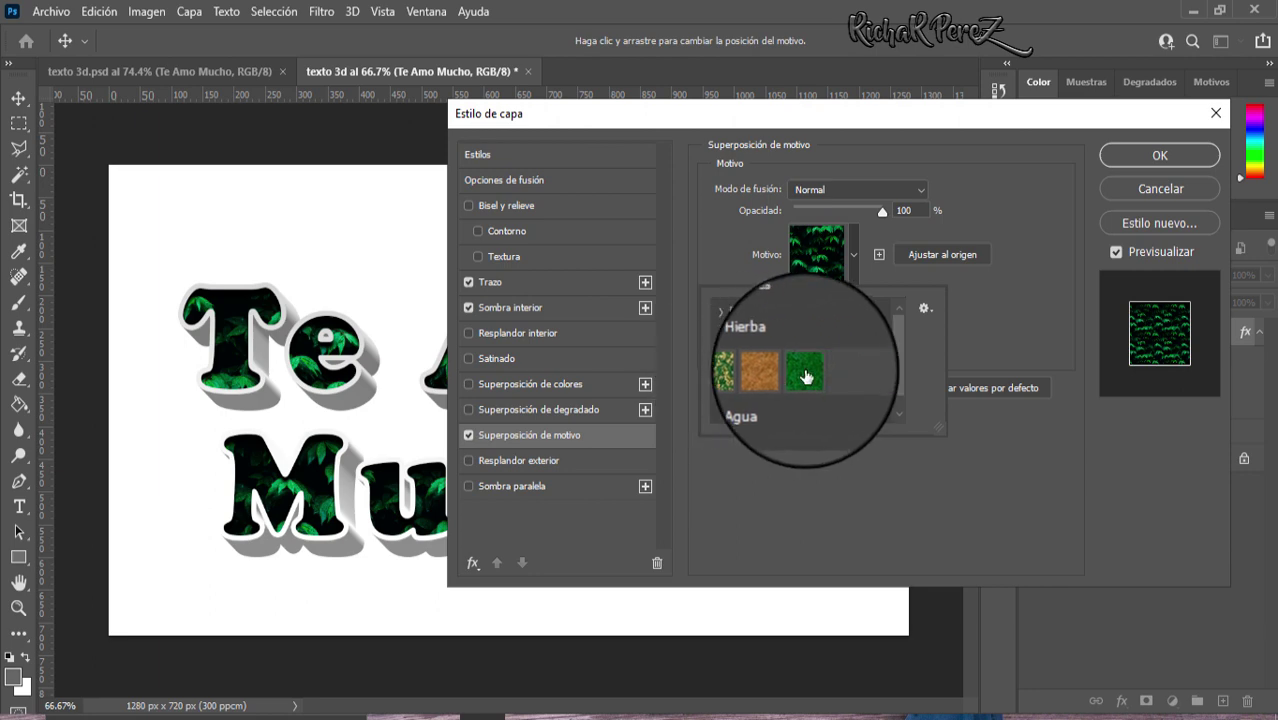
click(801, 372)
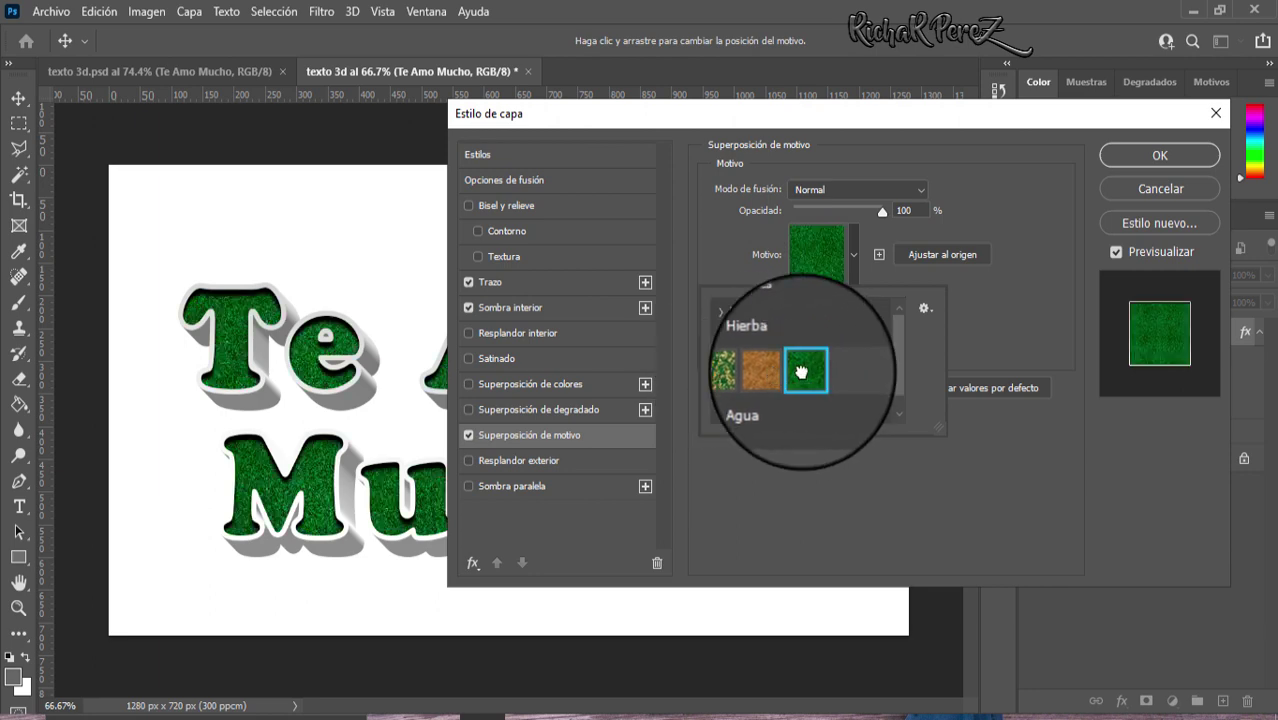
mouse_move(658, 117)
mouse_down()
mouse_move(818, 130)
mouse_move(664, 113)
mouse_up()
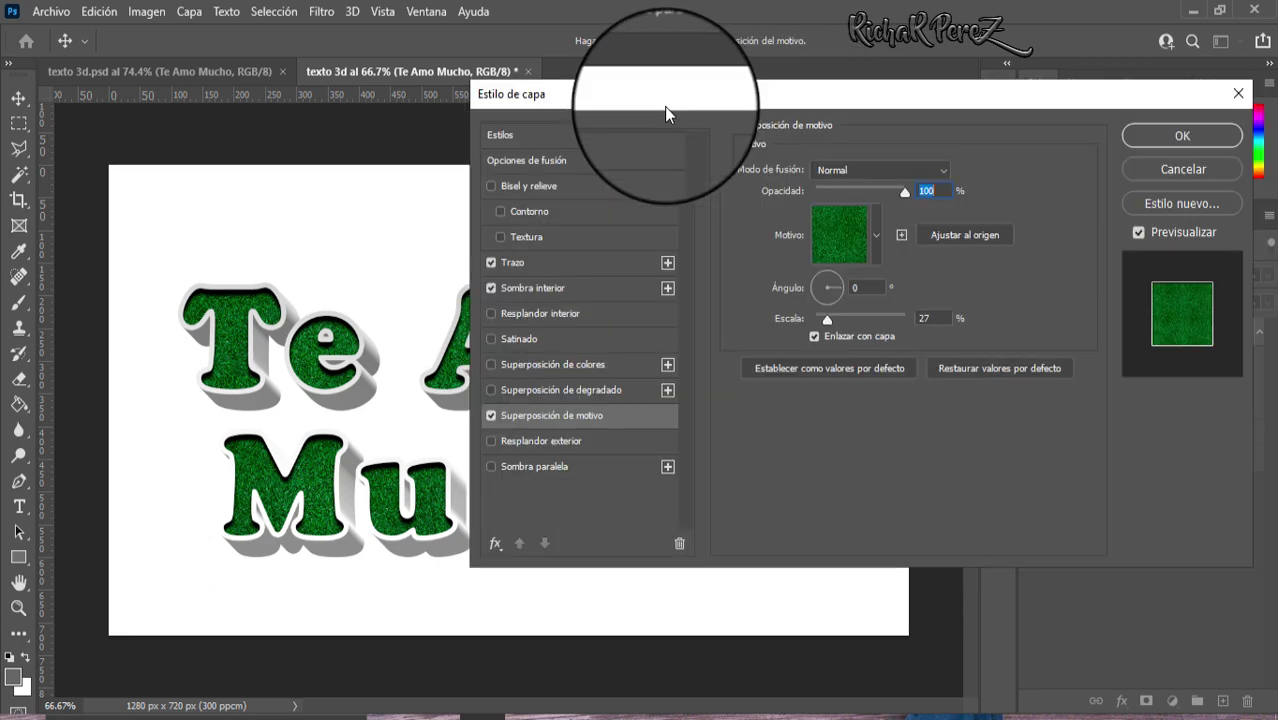
Choose the dark glitter pattern from the Motivo group as the text fill
click(876, 236)
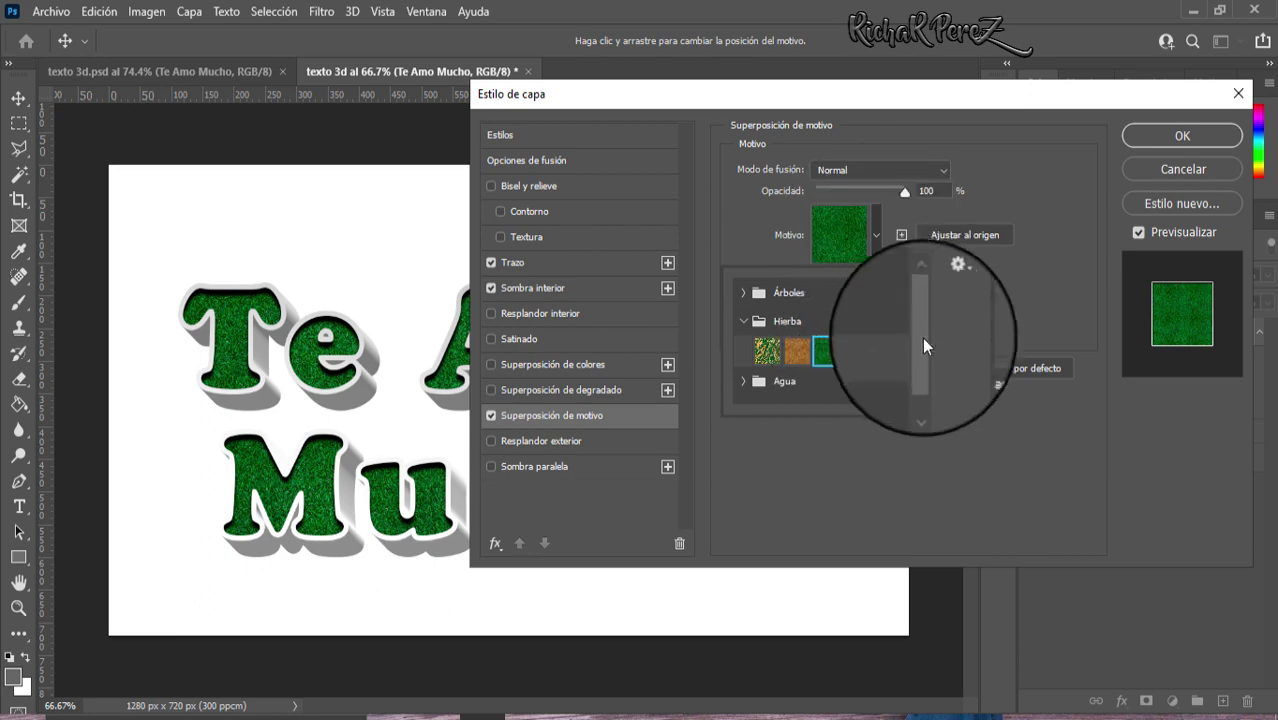
scroll(920, 372, down, 2)
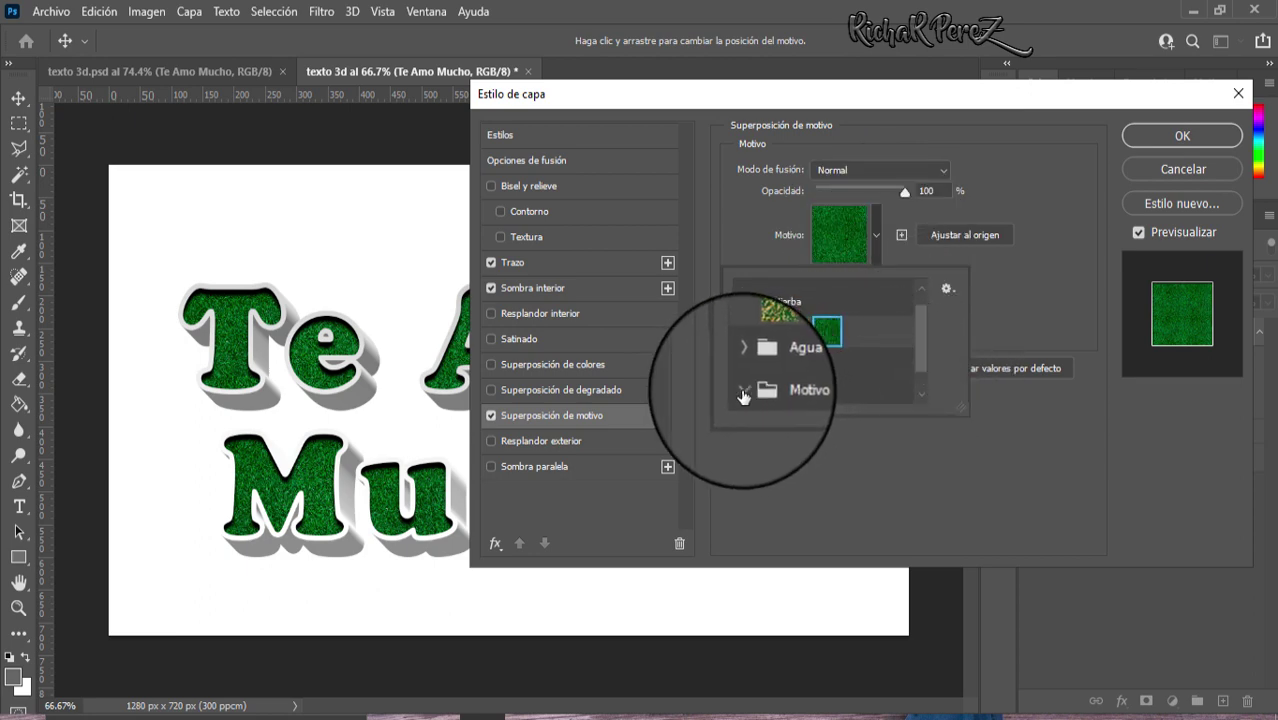
click(748, 398)
scroll(920, 370, down, 2)
click(767, 389)
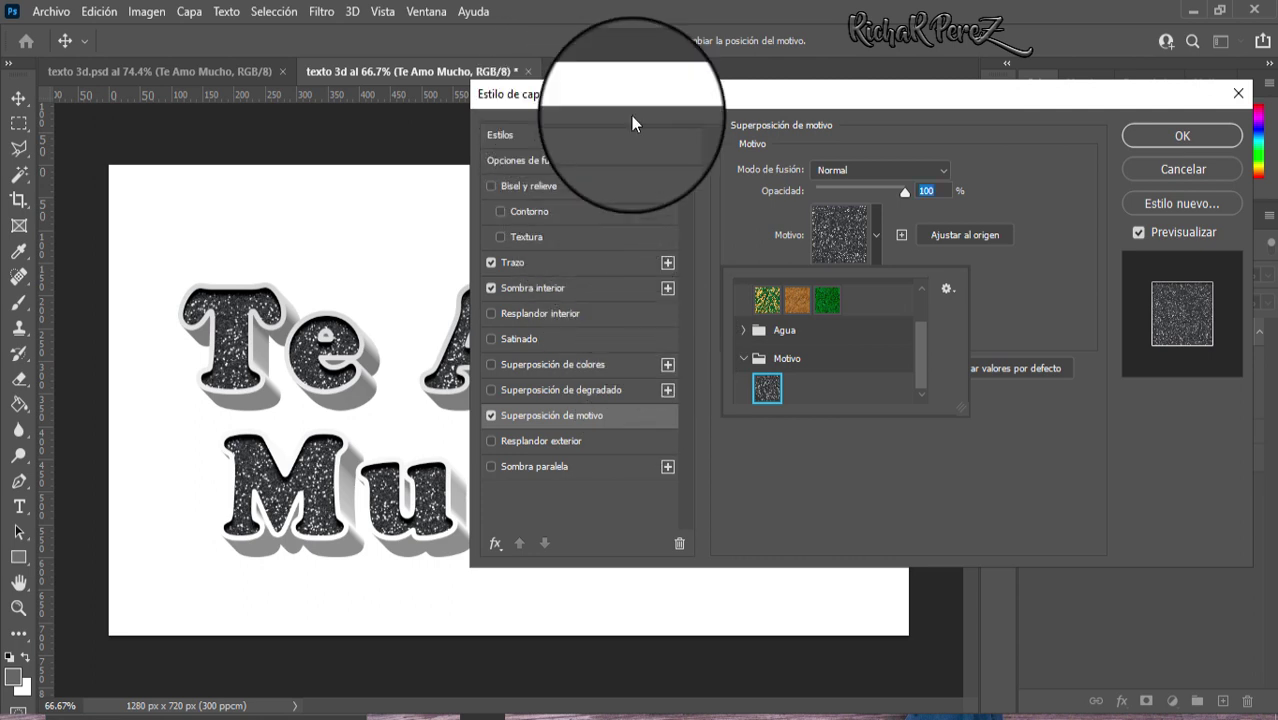
mouse_move(566, 103)
mouse_down()
mouse_move(687, 130)
mouse_move(594, 107)
mouse_up()
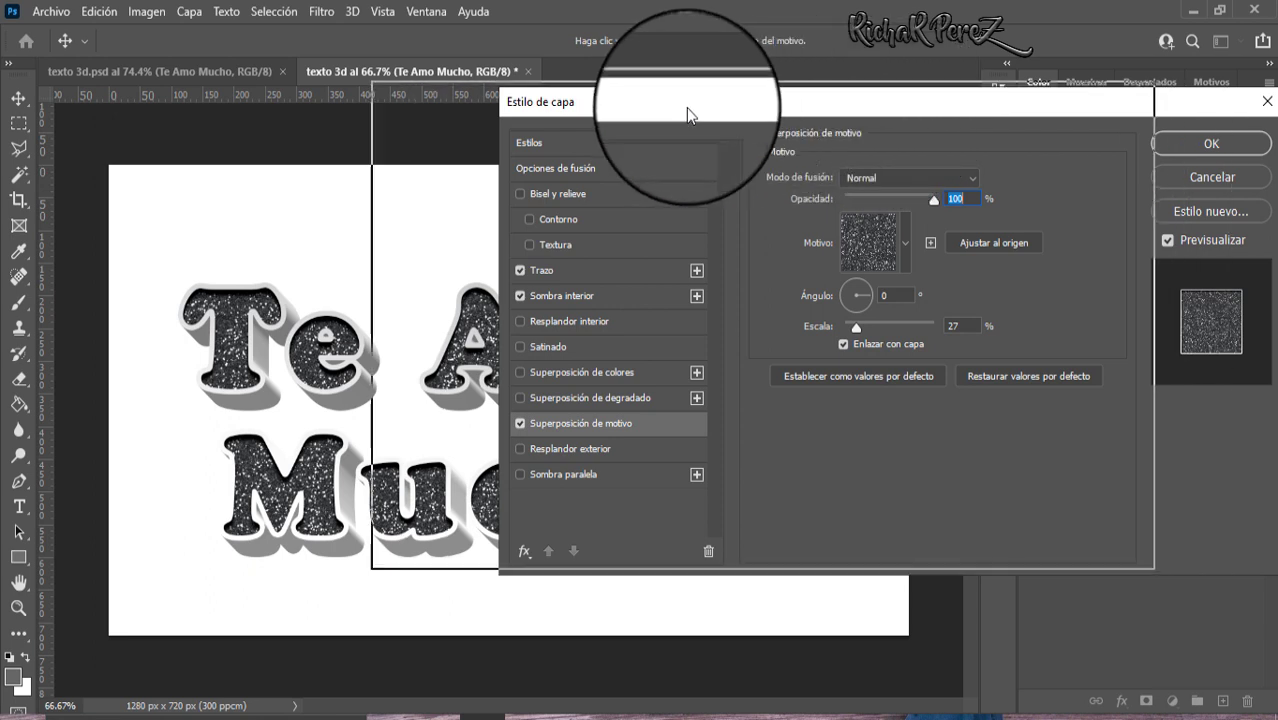
drag(893, 113, 684, 111)
Confirm the glitter style, duplicate the text as Te Amo Mucho copia 26, and clear its layer style
click(985, 147)
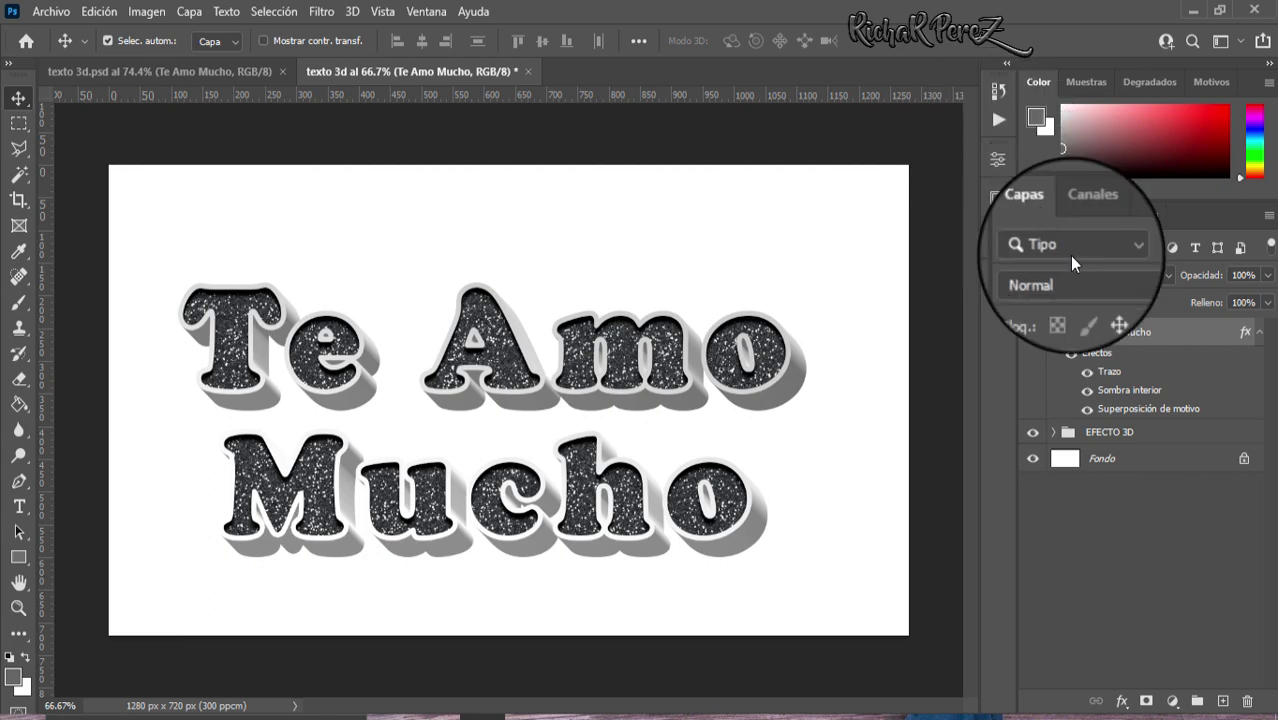
right_click(1121, 338)
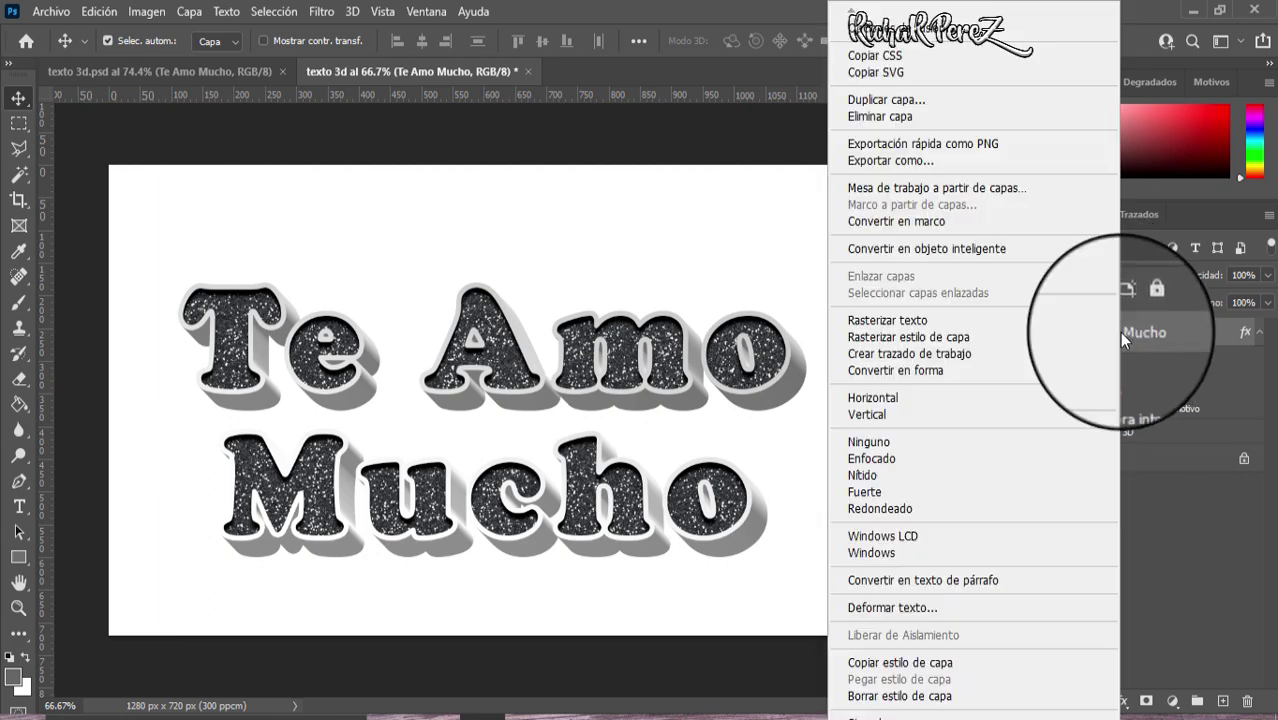
click(923, 97)
click(806, 218)
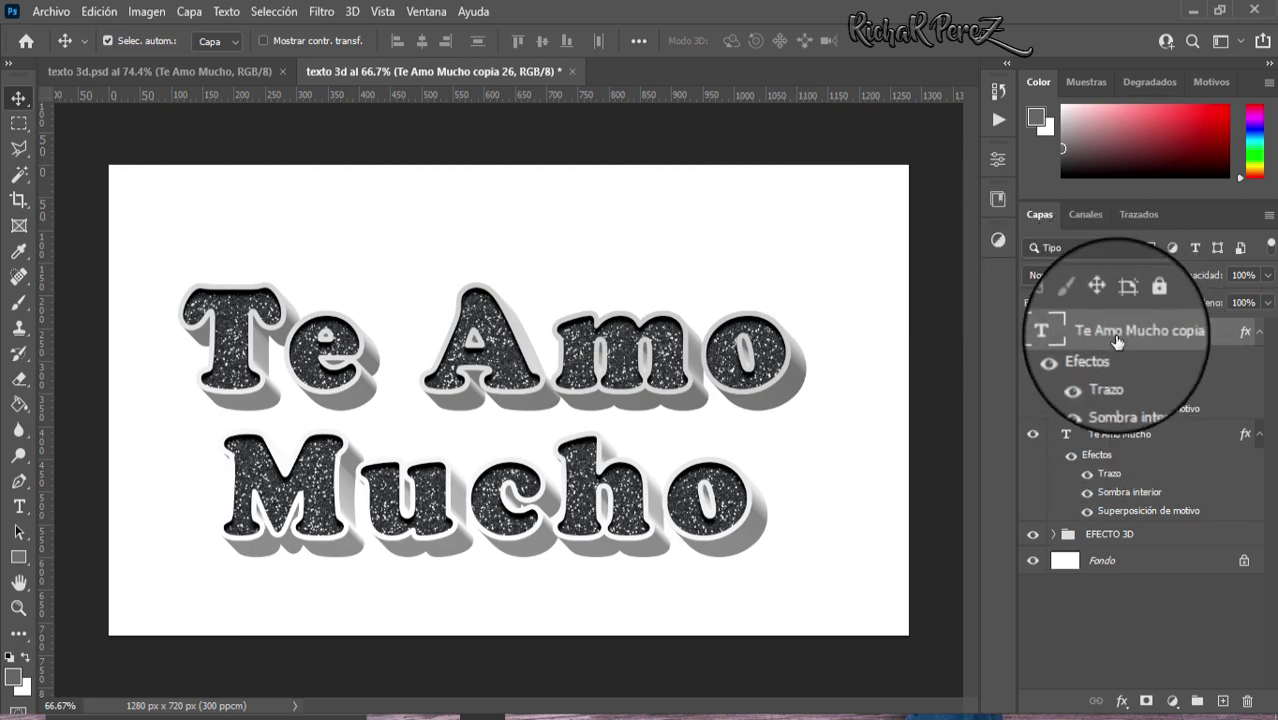
right_click(1120, 320)
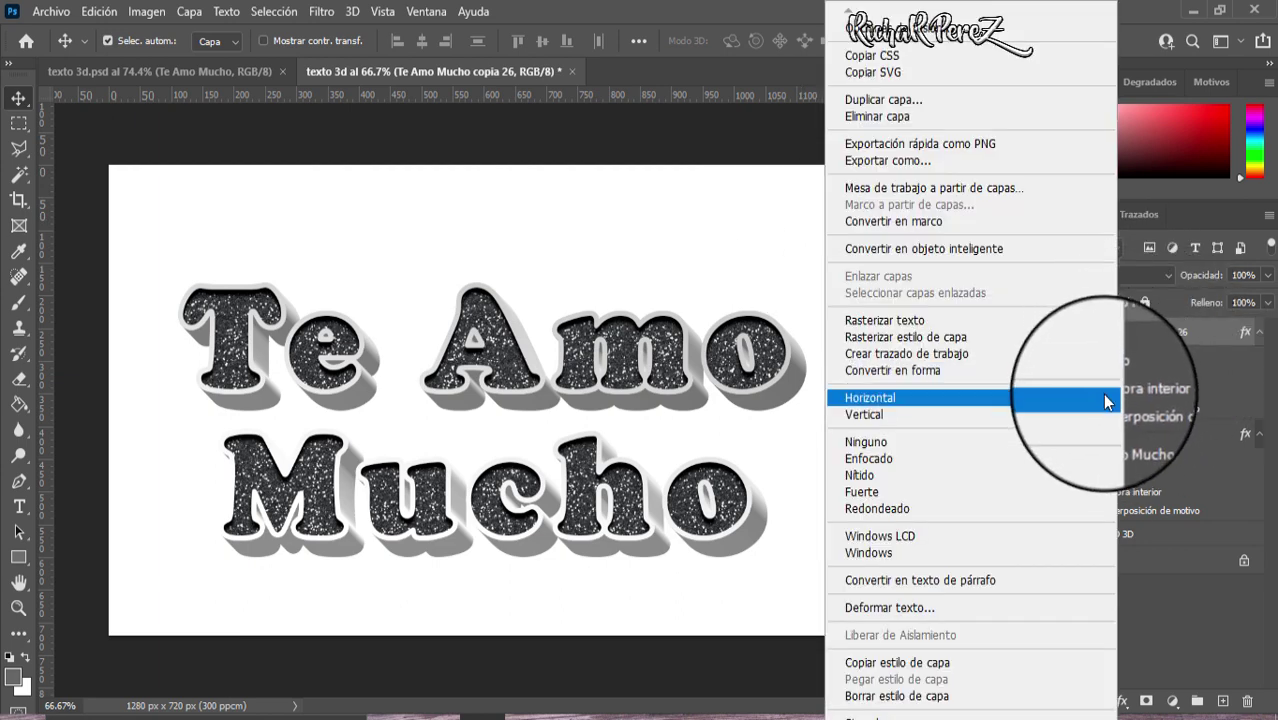
click(952, 698)
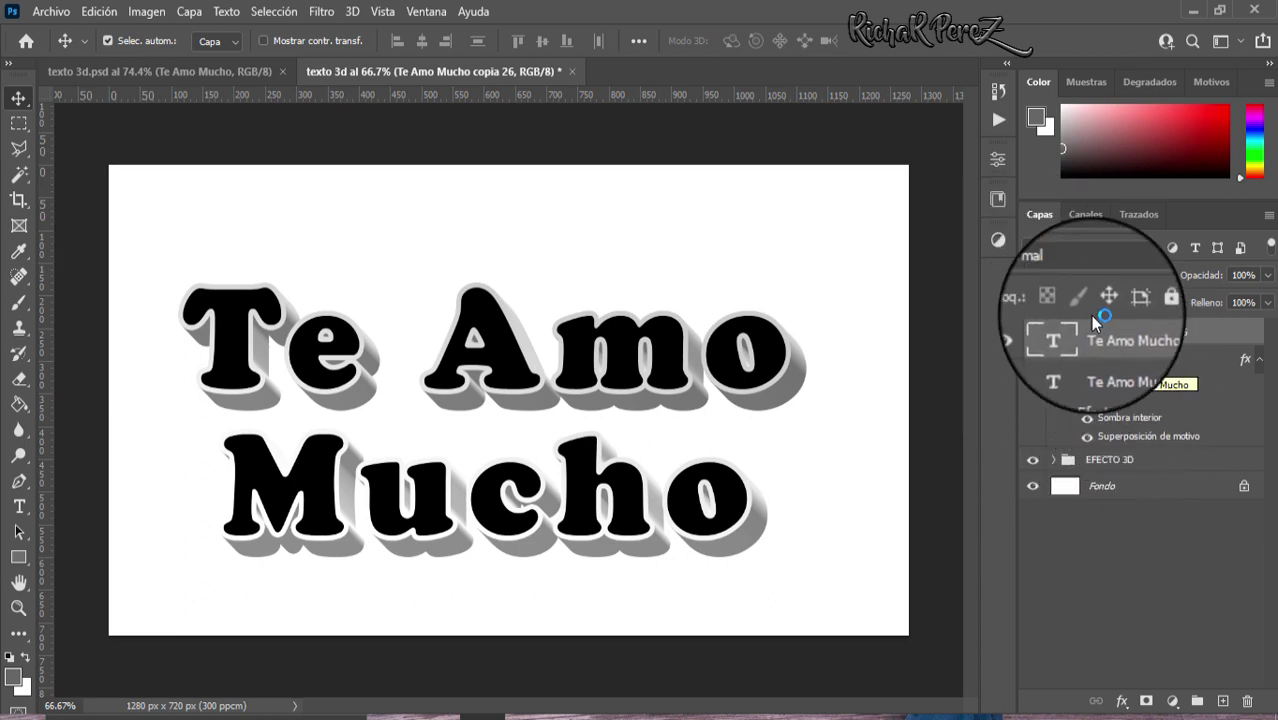
Move the plain copy Te Amo Mucho copia 26 below the EFECTO 3D group, just above Fondo
mouse_move(1097, 330)
mouse_down()
mouse_move(1118, 482)
mouse_move(1110, 468)
mouse_up()
drag(1110, 468, 1110, 470)
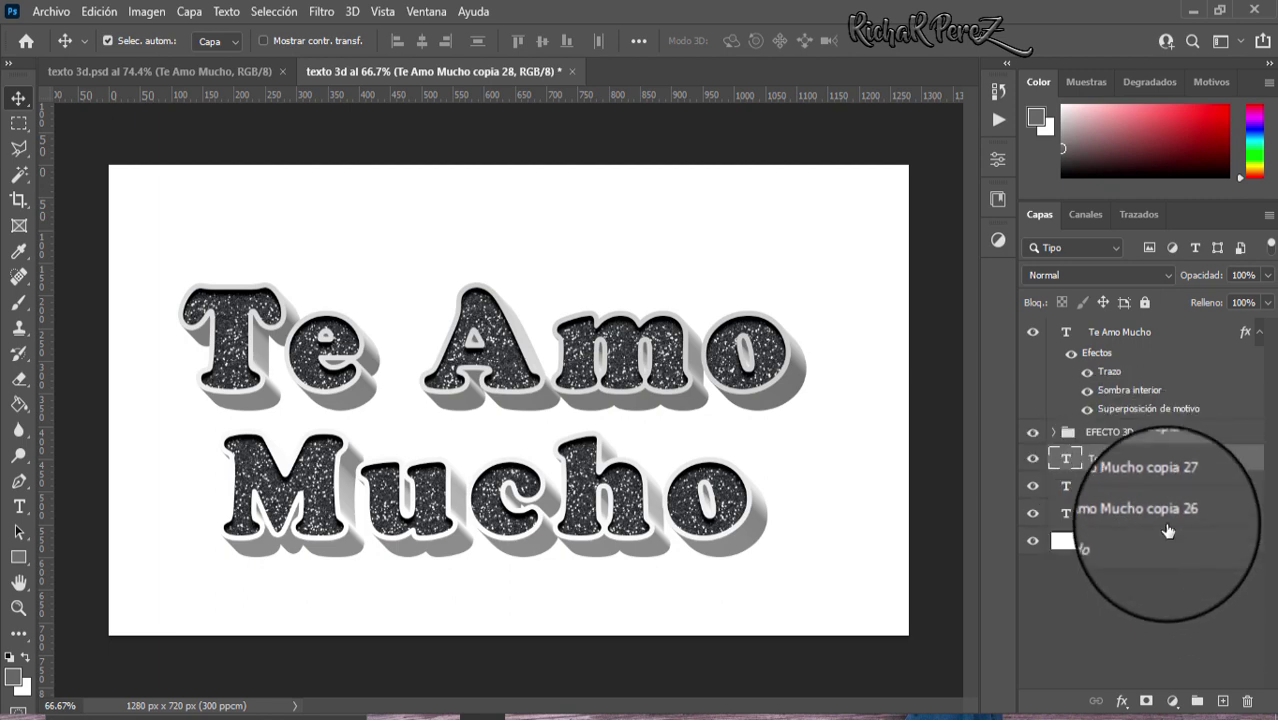
Add a drop shadow to copia 28 with 75% opacity, 6 px distance, 20% spread and 25 px size
right_click(1180, 462)
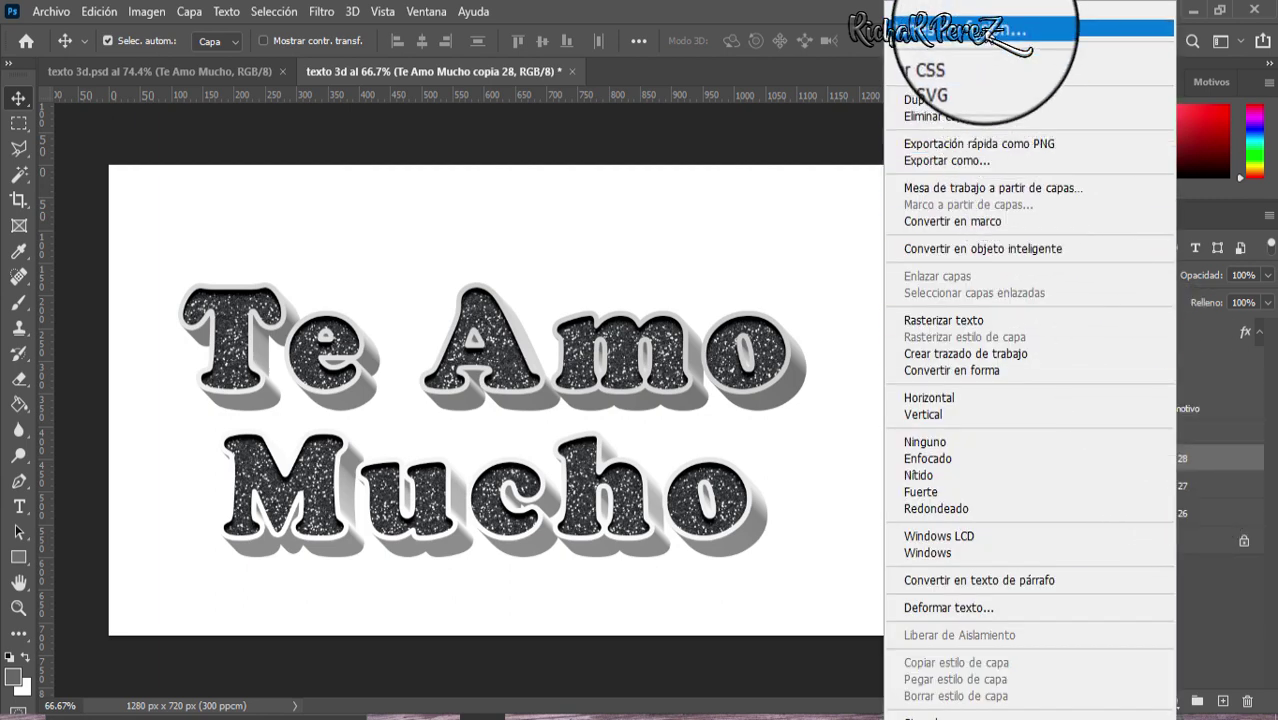
click(987, 36)
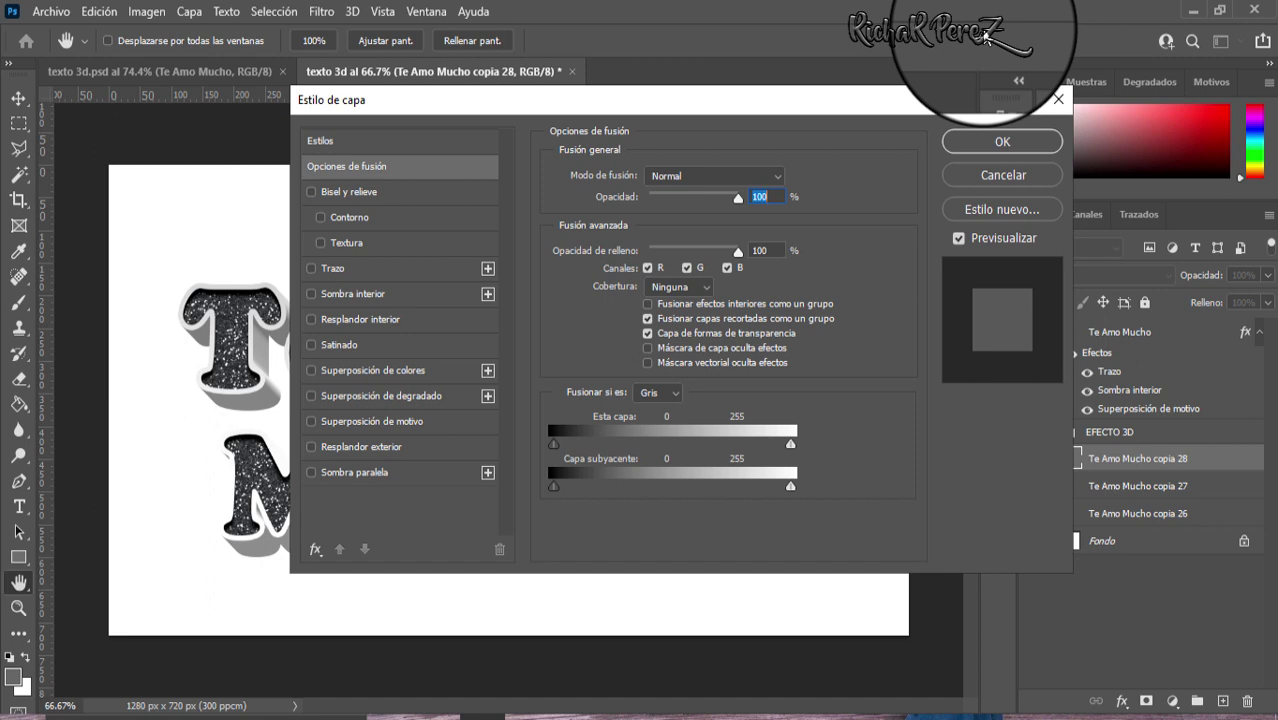
click(352, 474)
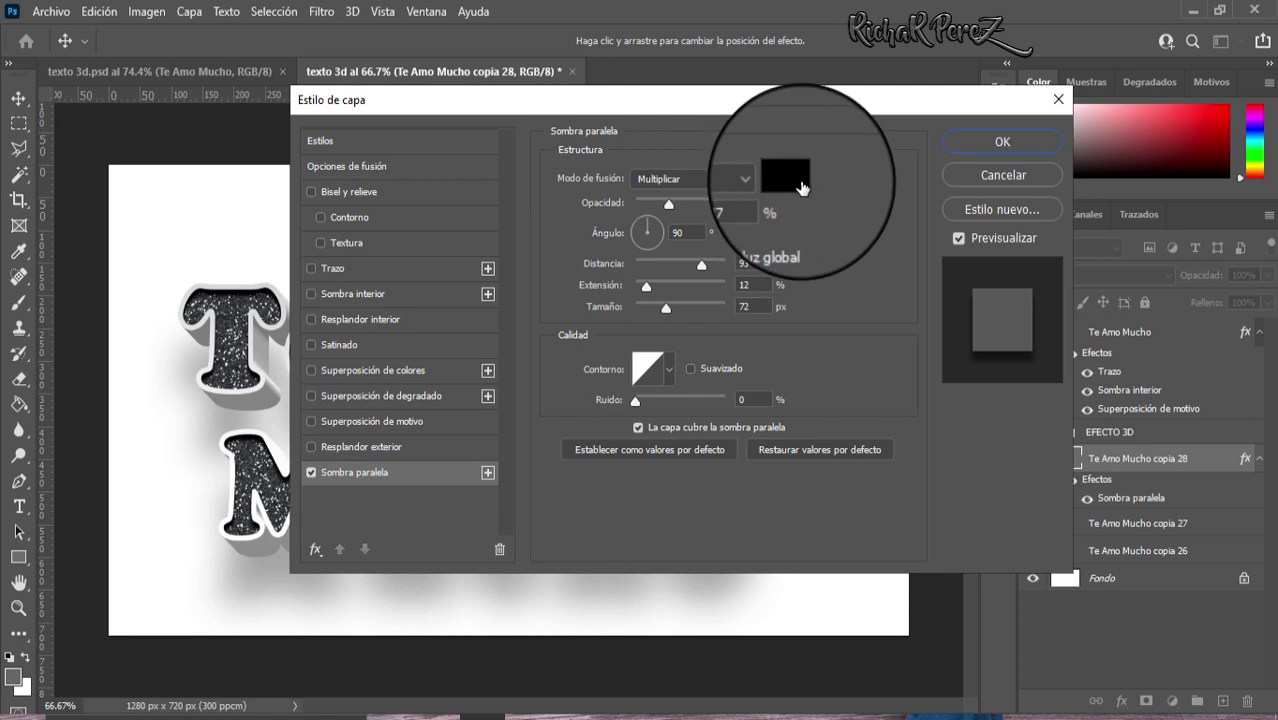
click(714, 203)
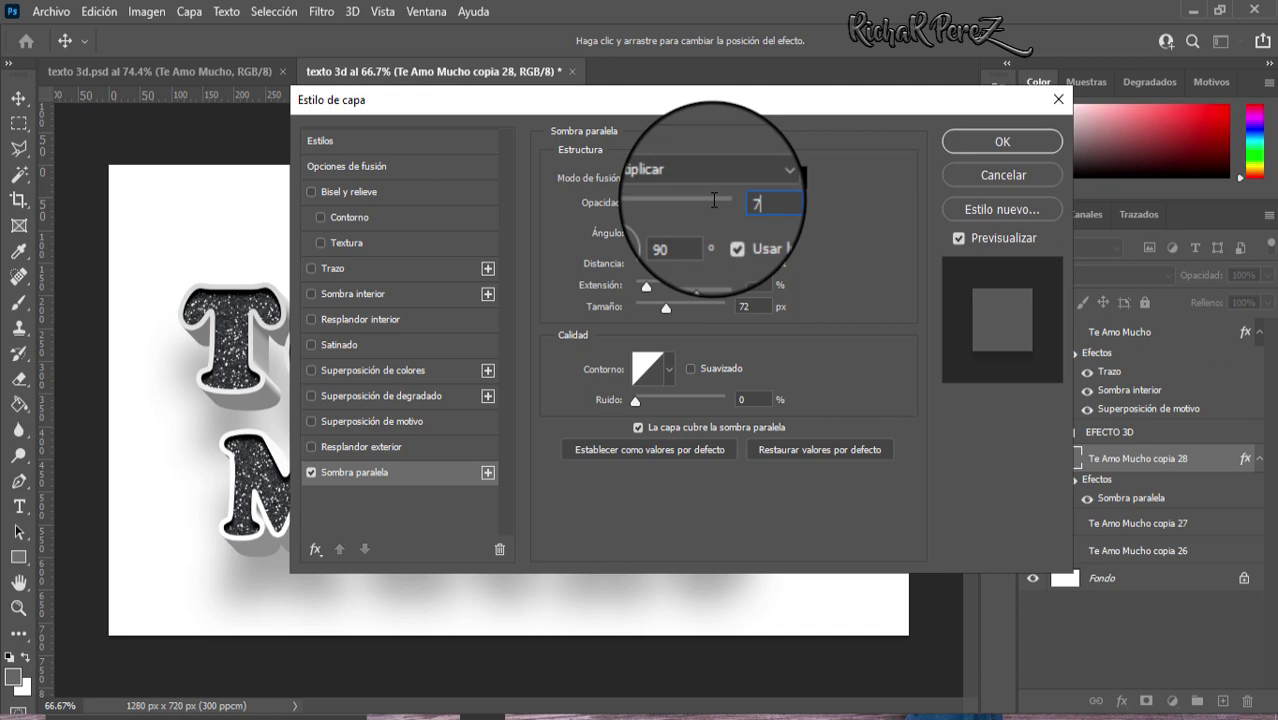
text(5)
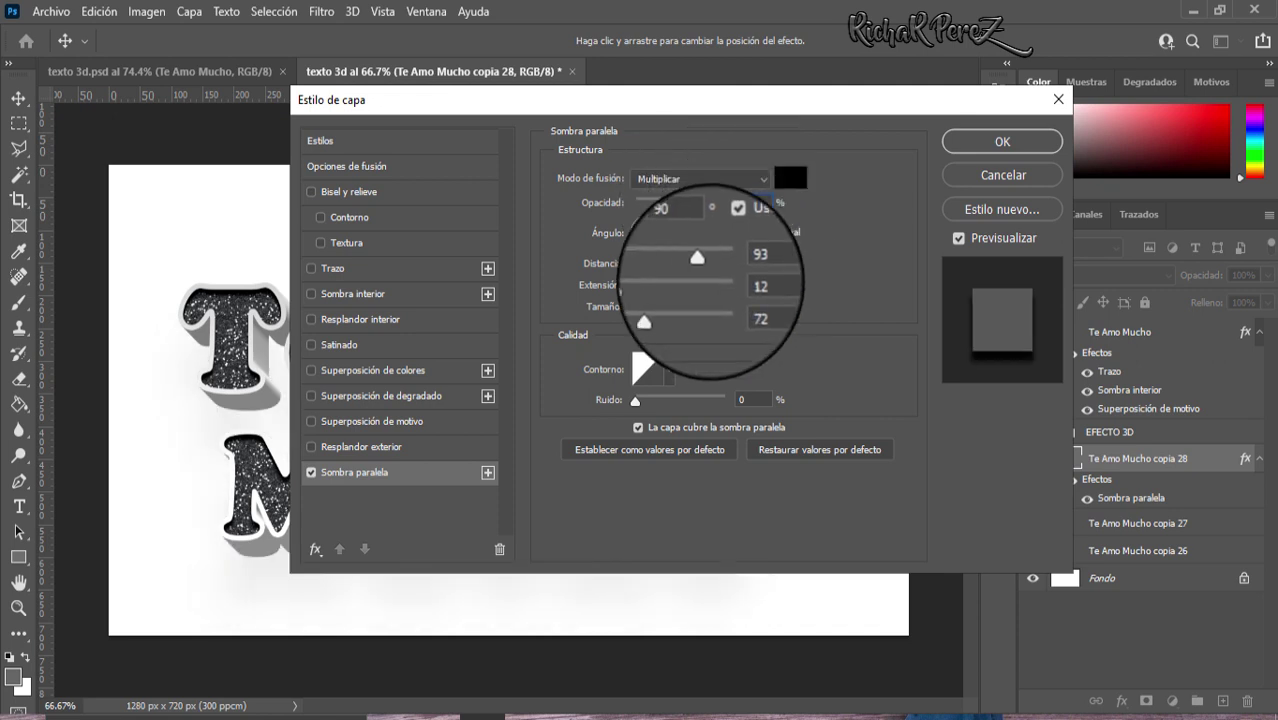
double_click(750, 263)
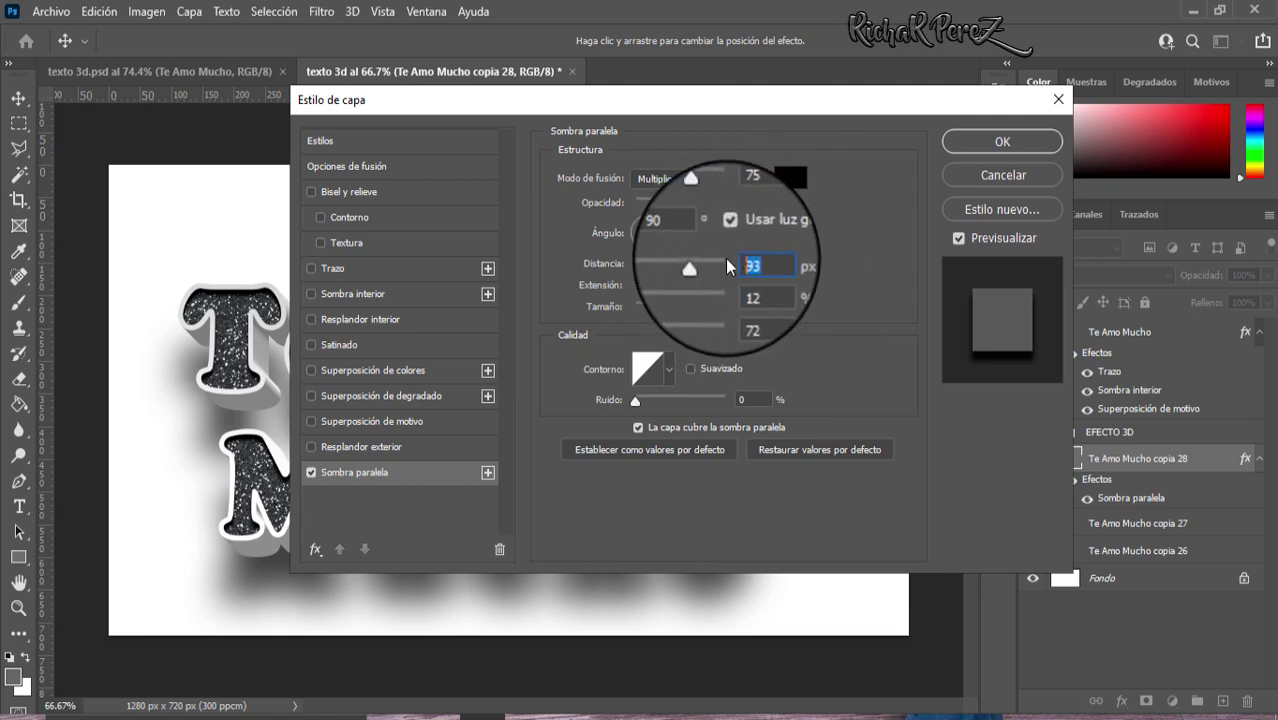
text(6)
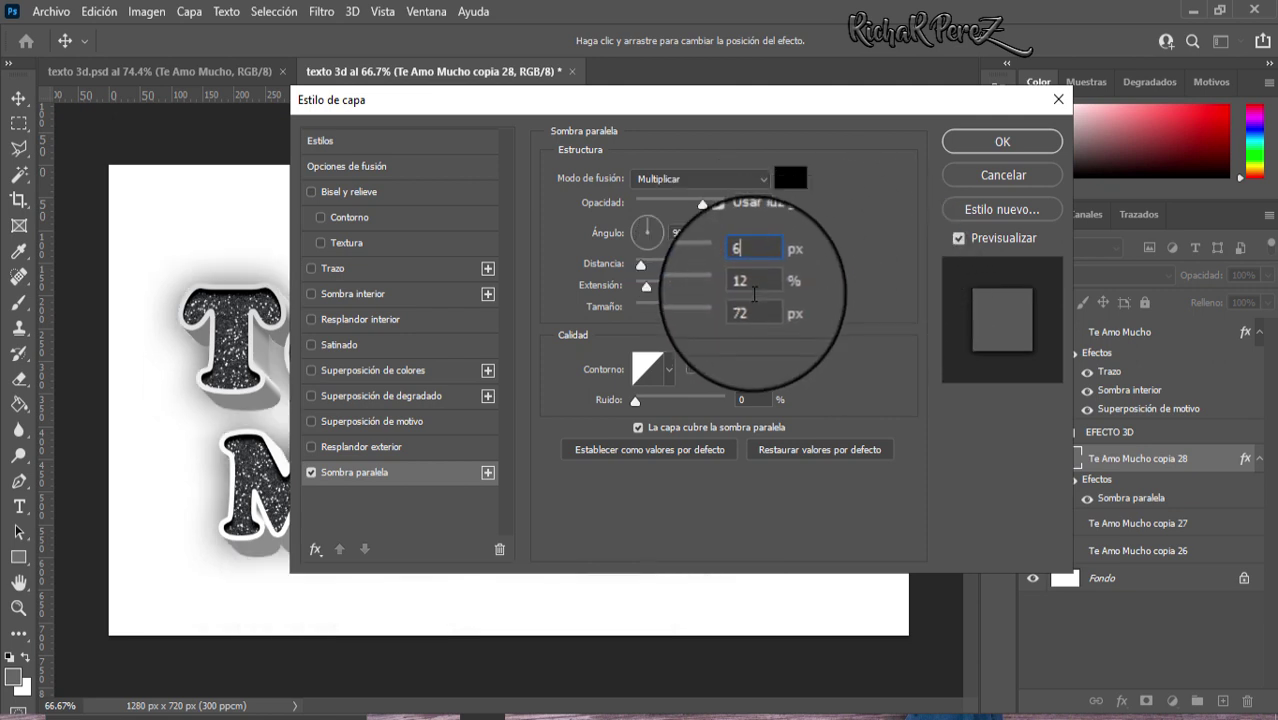
double_click(763, 284)
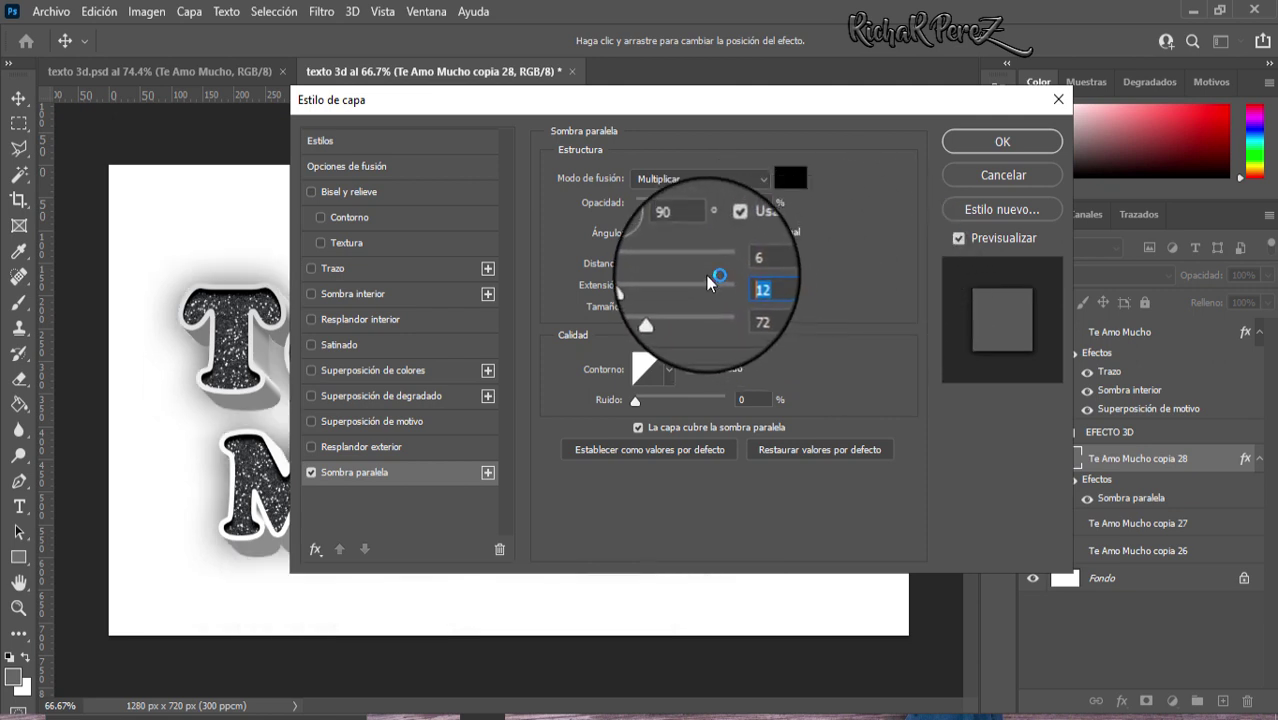
text(2)
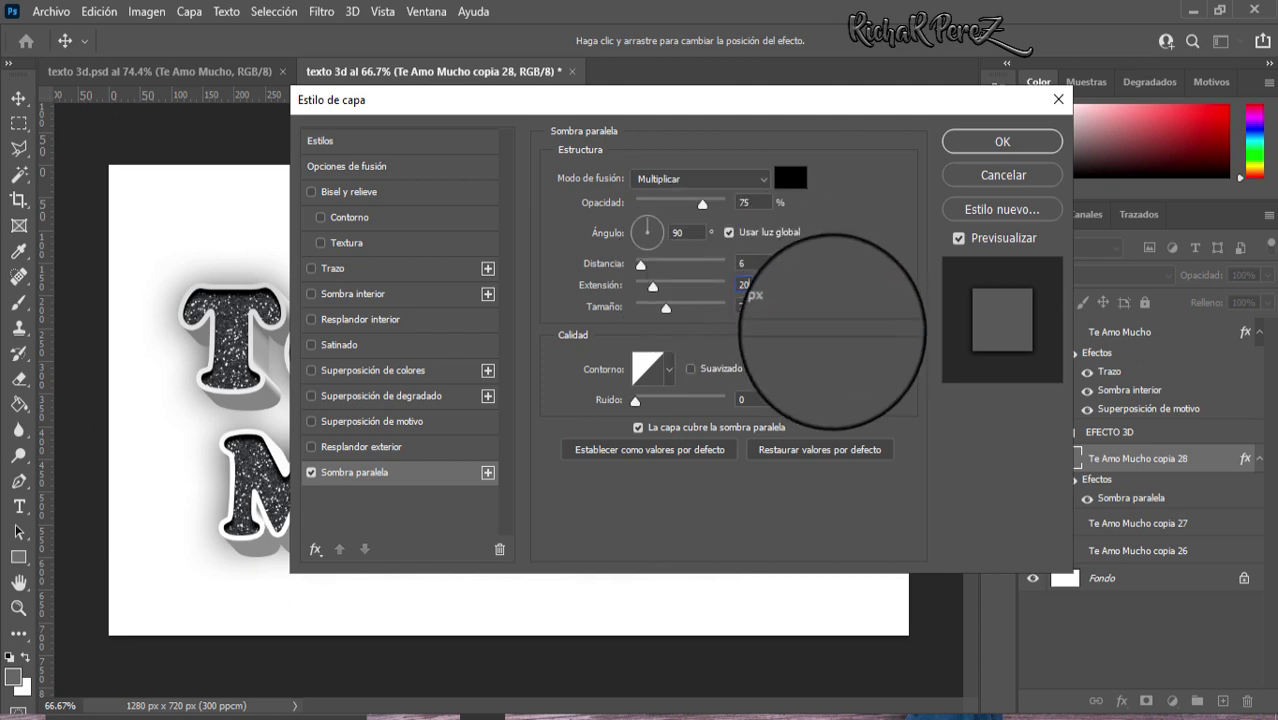
text(0)
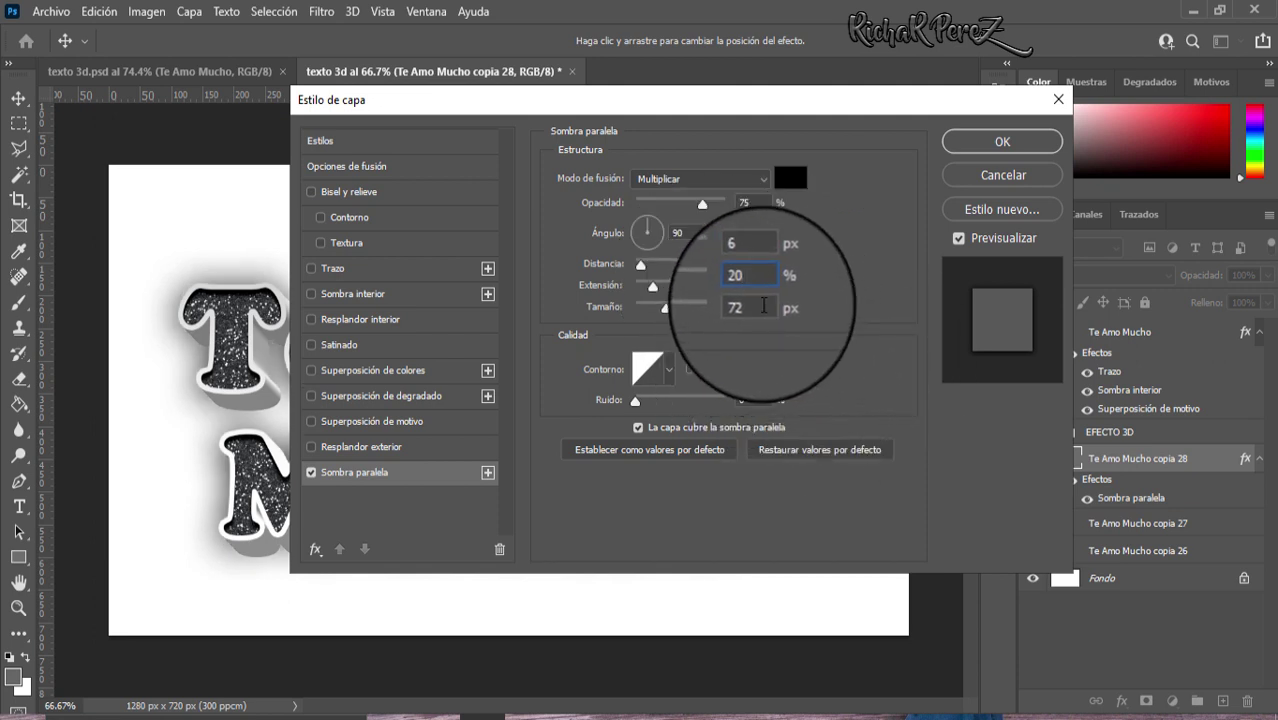
key(Tab)
text(25)
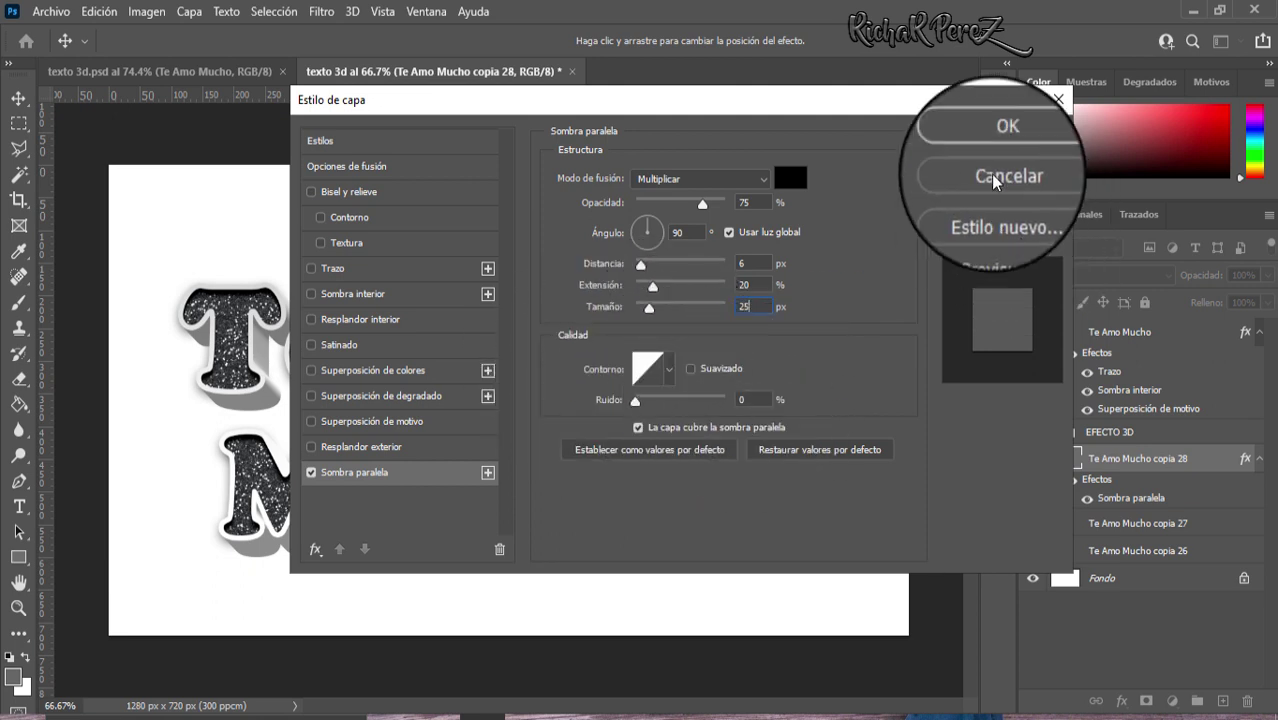
click(1001, 143)
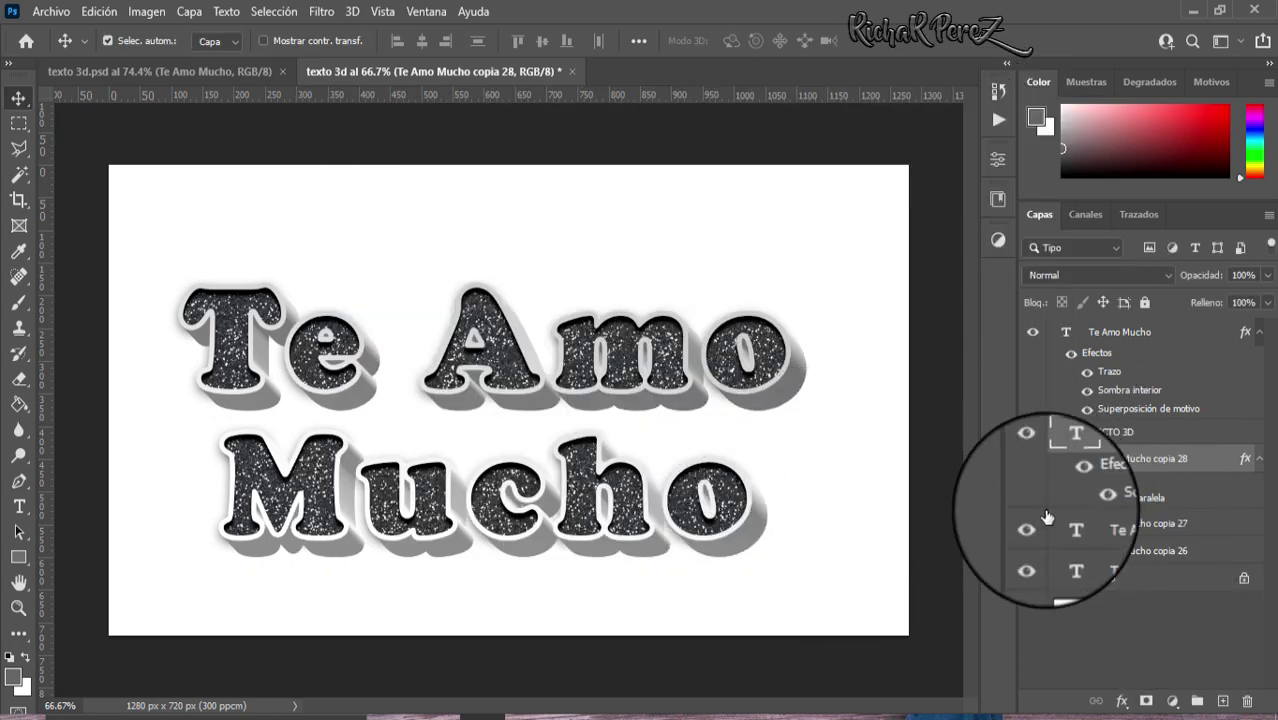
Give copia 27 a drop shadow with 63% opacity, 45 px distance, 12% spread and 60 px size
click(1127, 526)
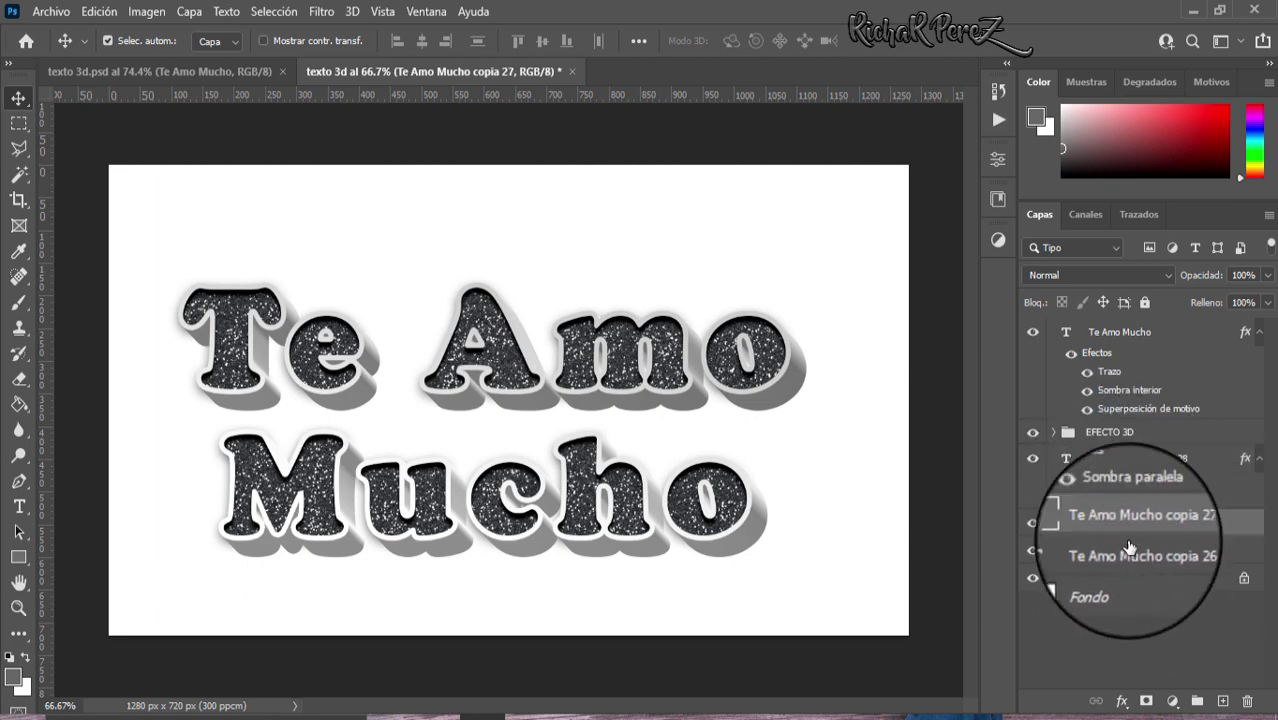
right_click(1127, 524)
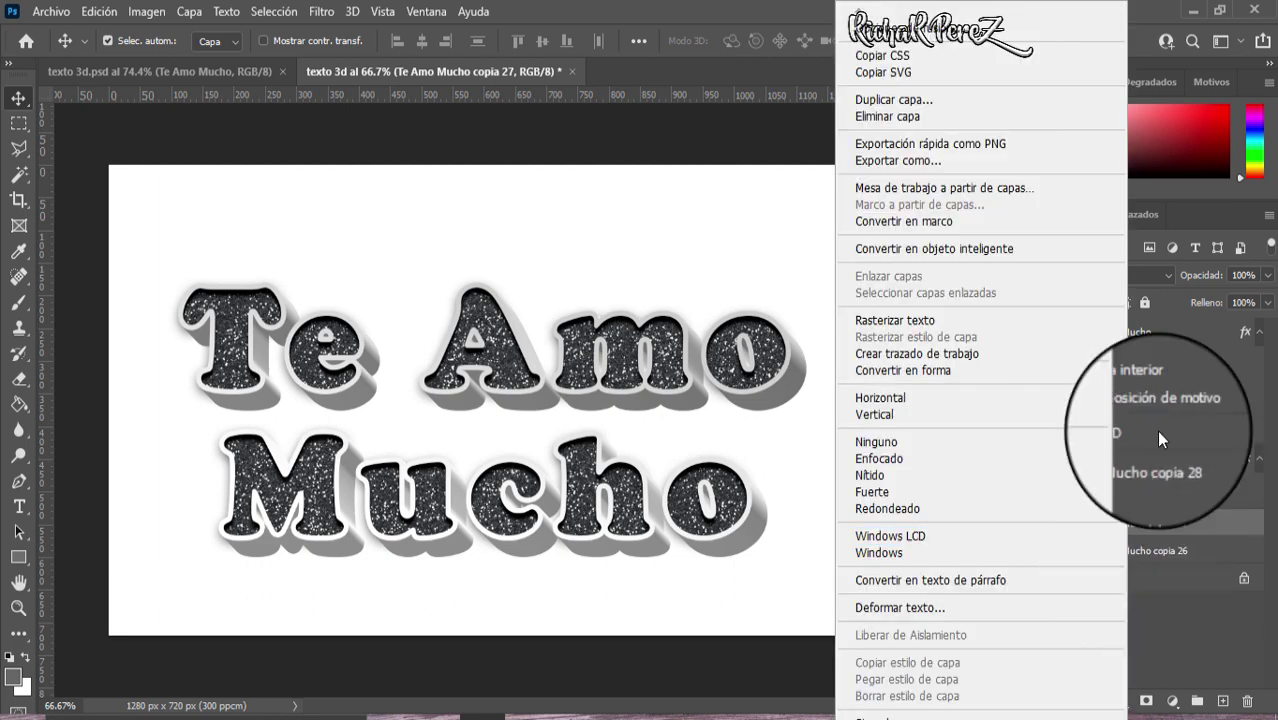
click(960, 28)
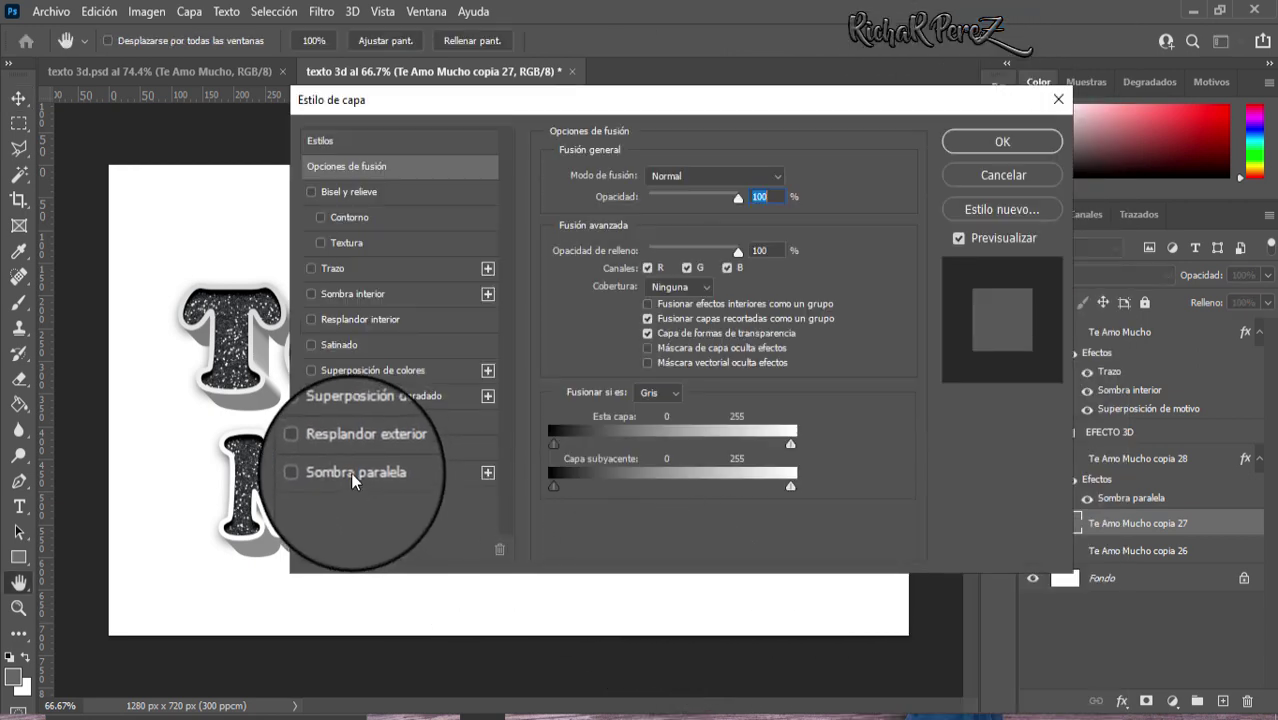
click(350, 472)
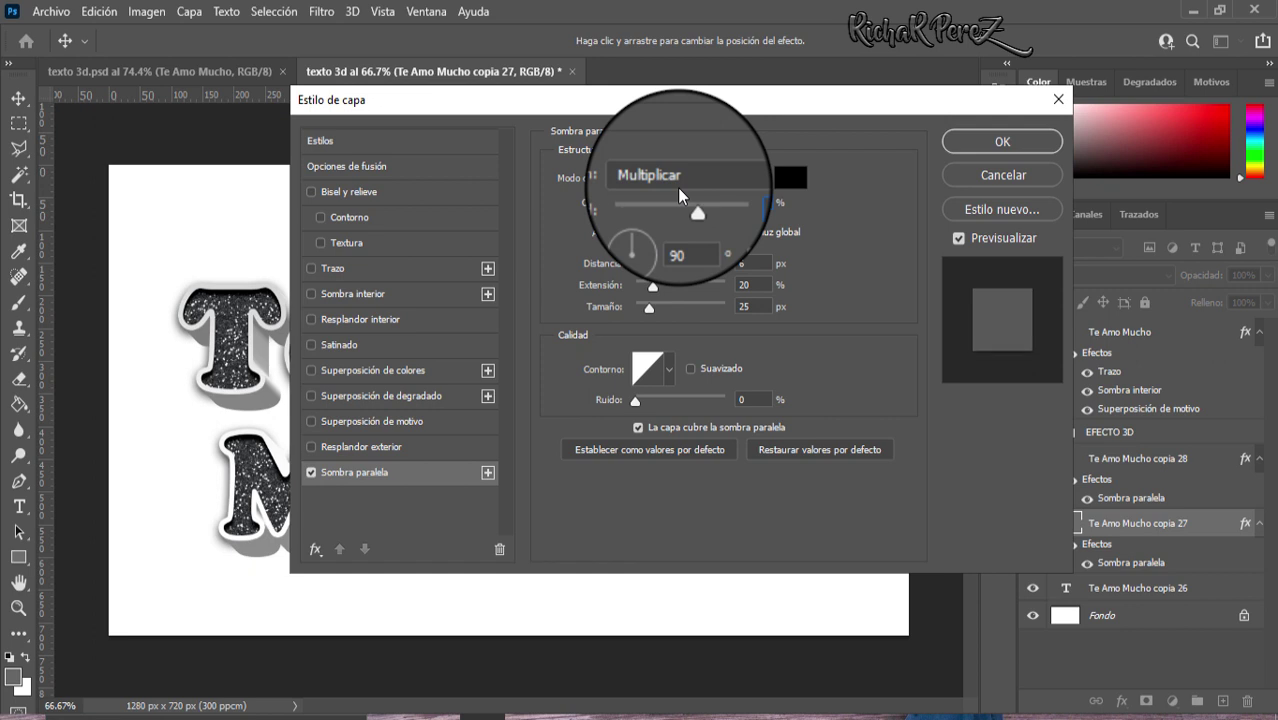
click(765, 263)
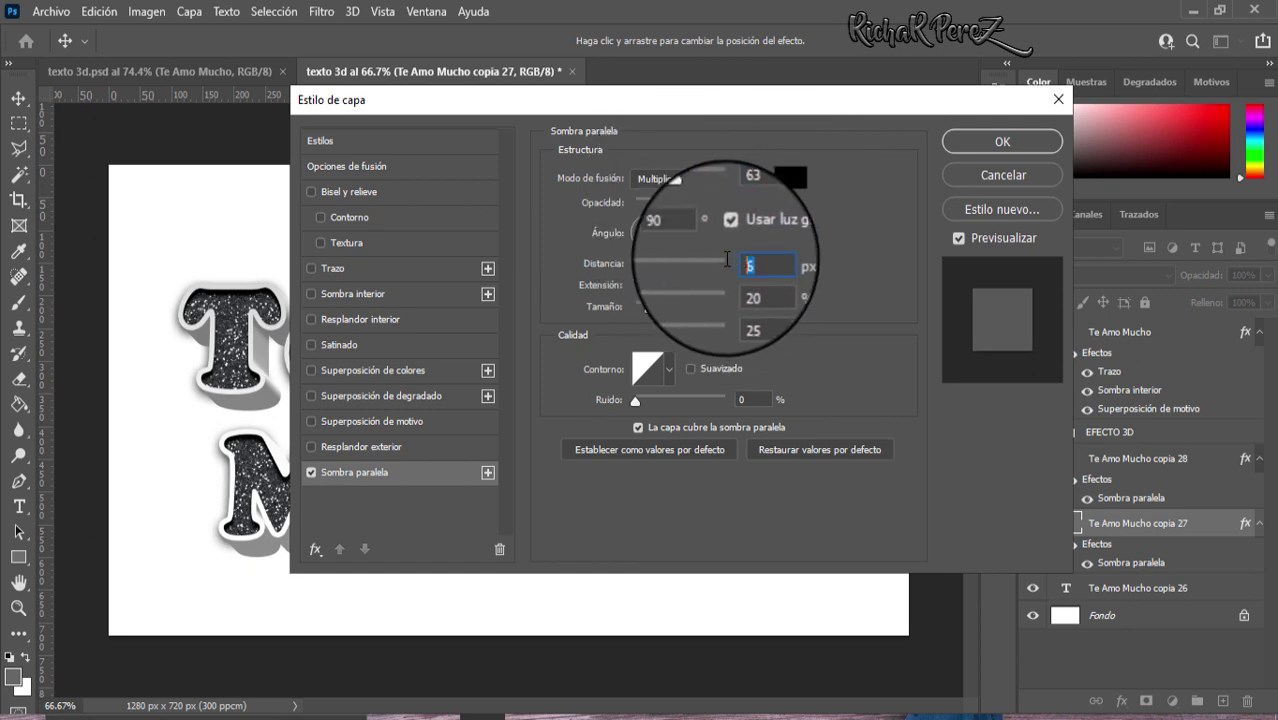
key(Down)
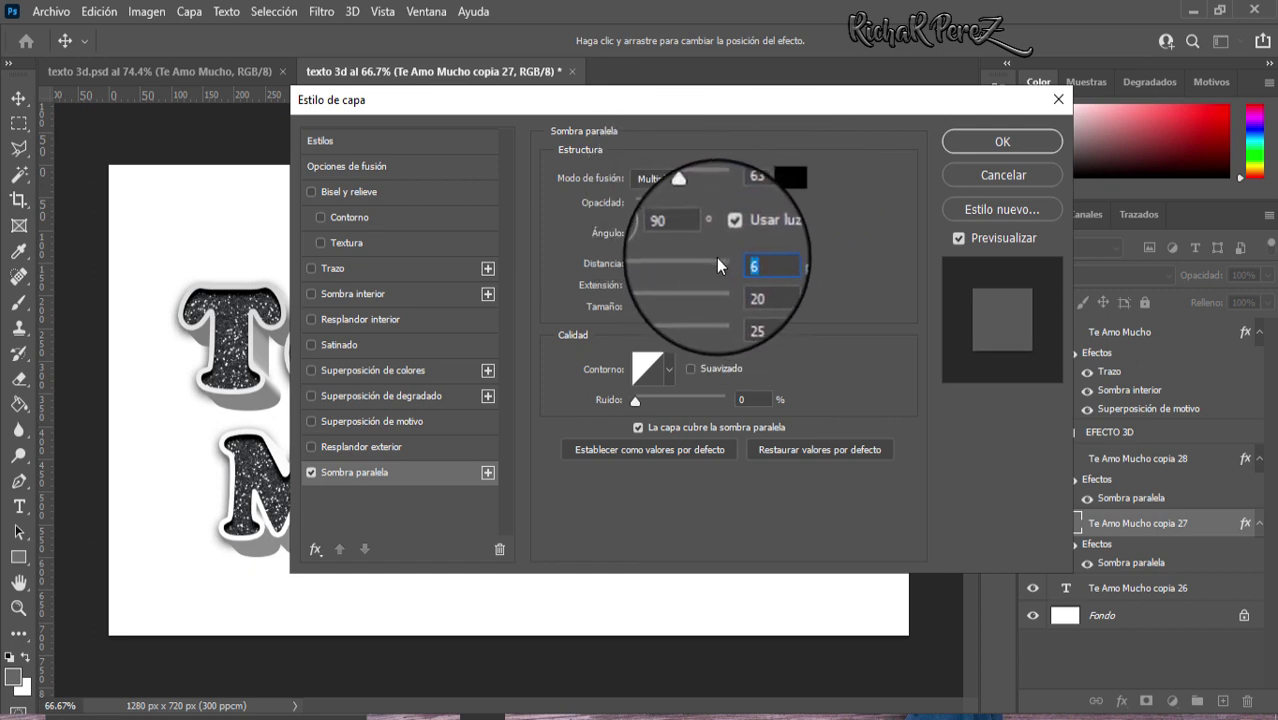
text(45)
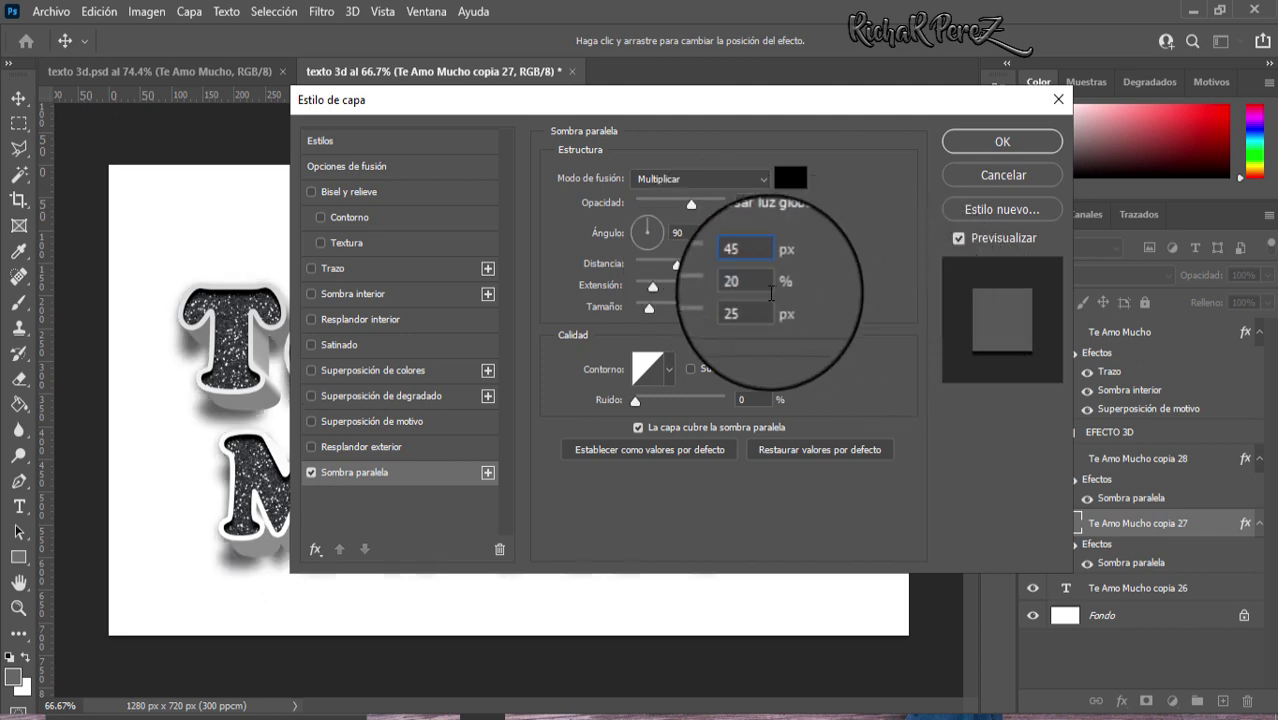
key(Tab)
text(1)
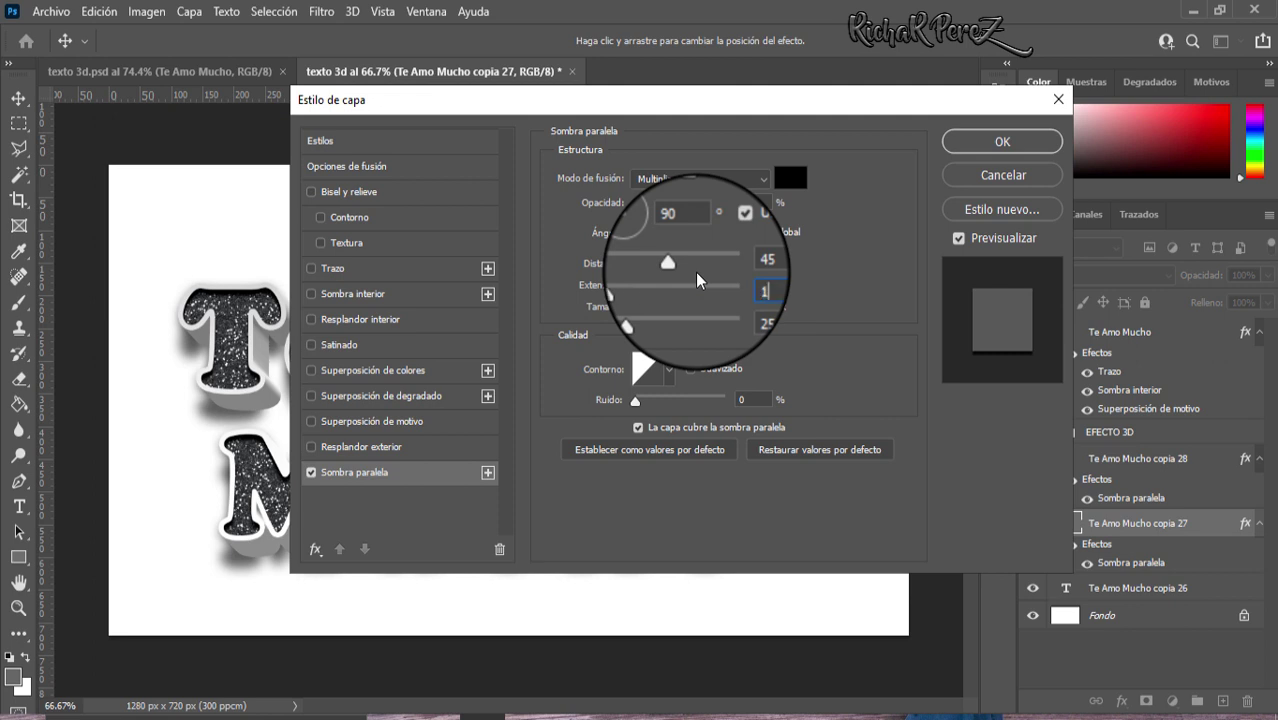
text(2)
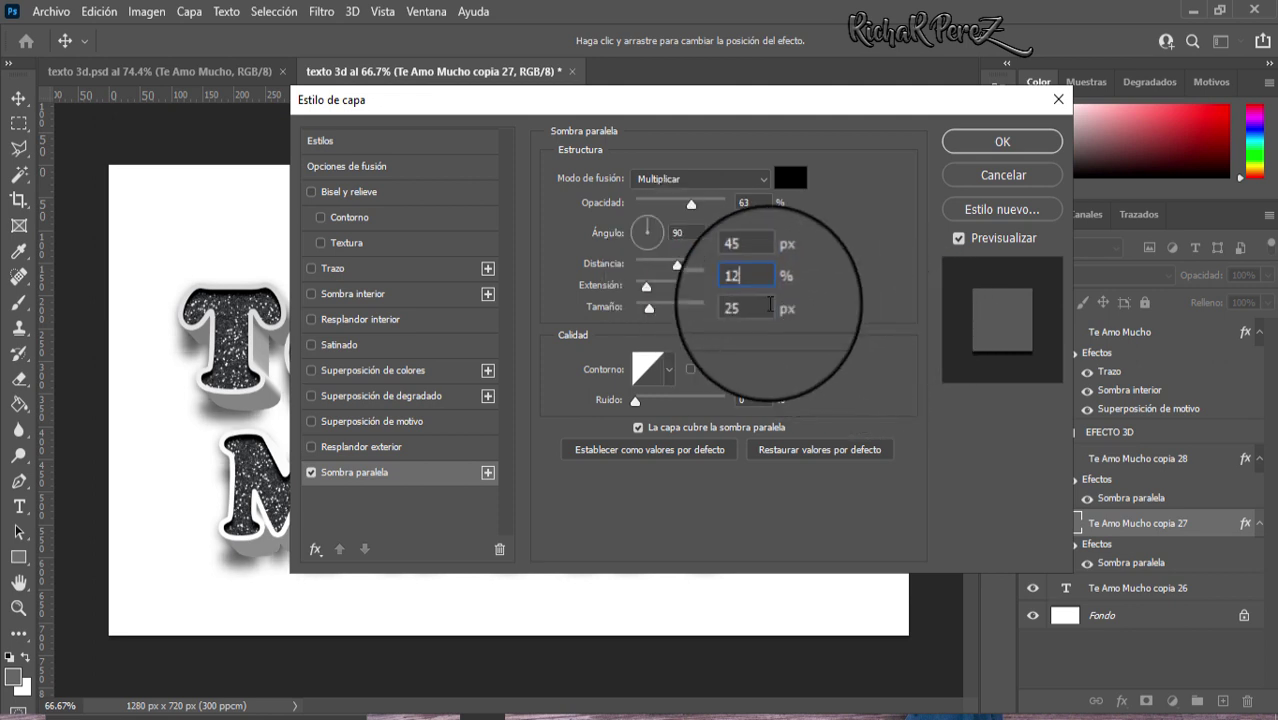
key(Tab)
text(6)
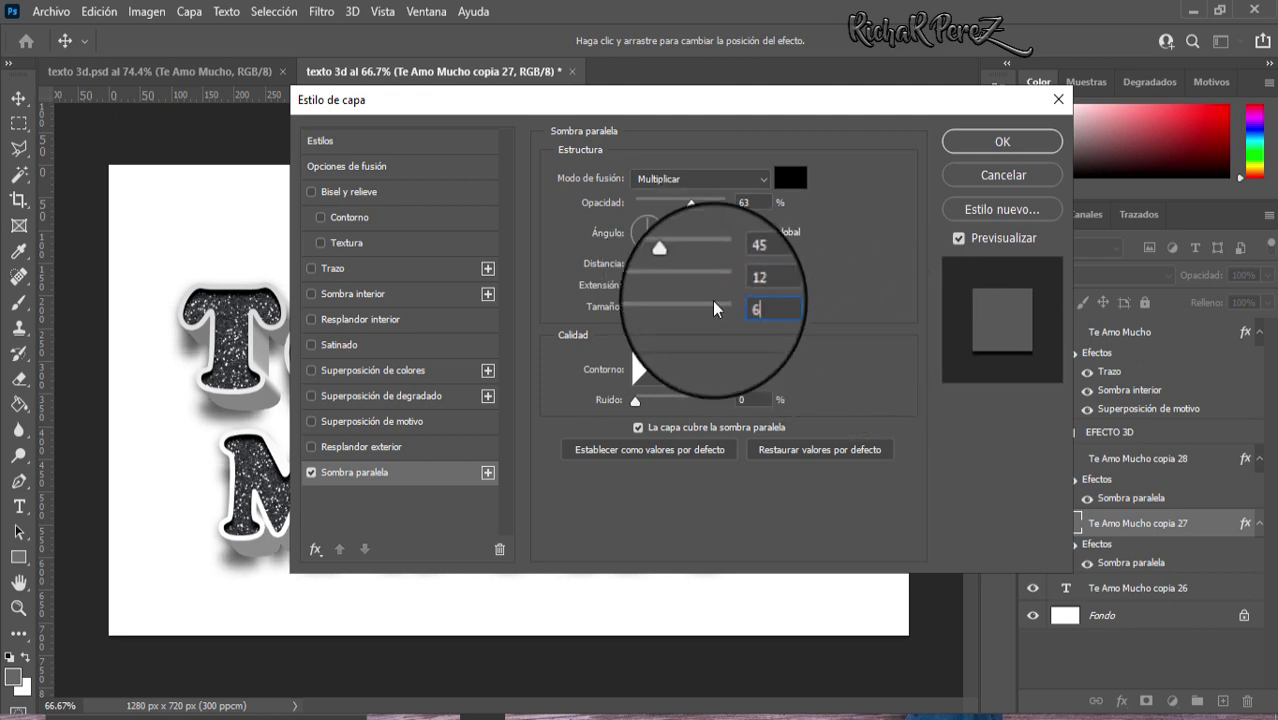
text(0)
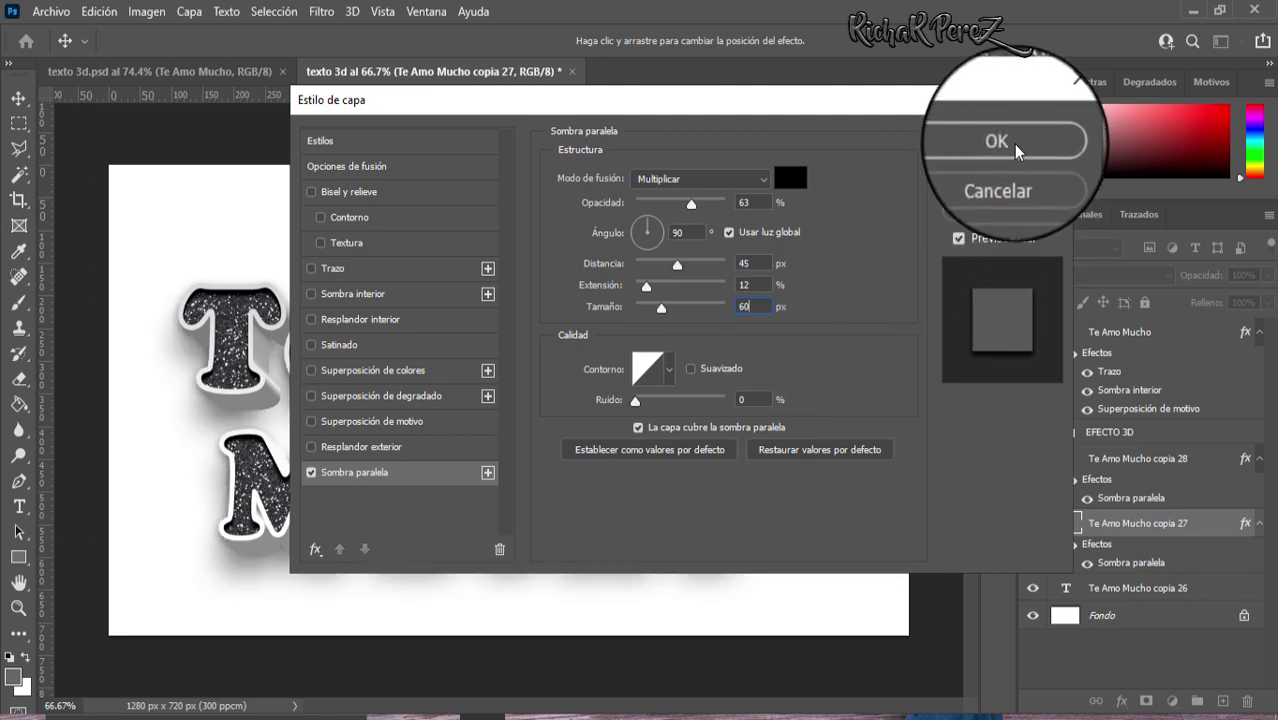
click(1013, 144)
Add a drop shadow to Te Amo Mucho copia 26, editing its opacity and distance
click(1130, 588)
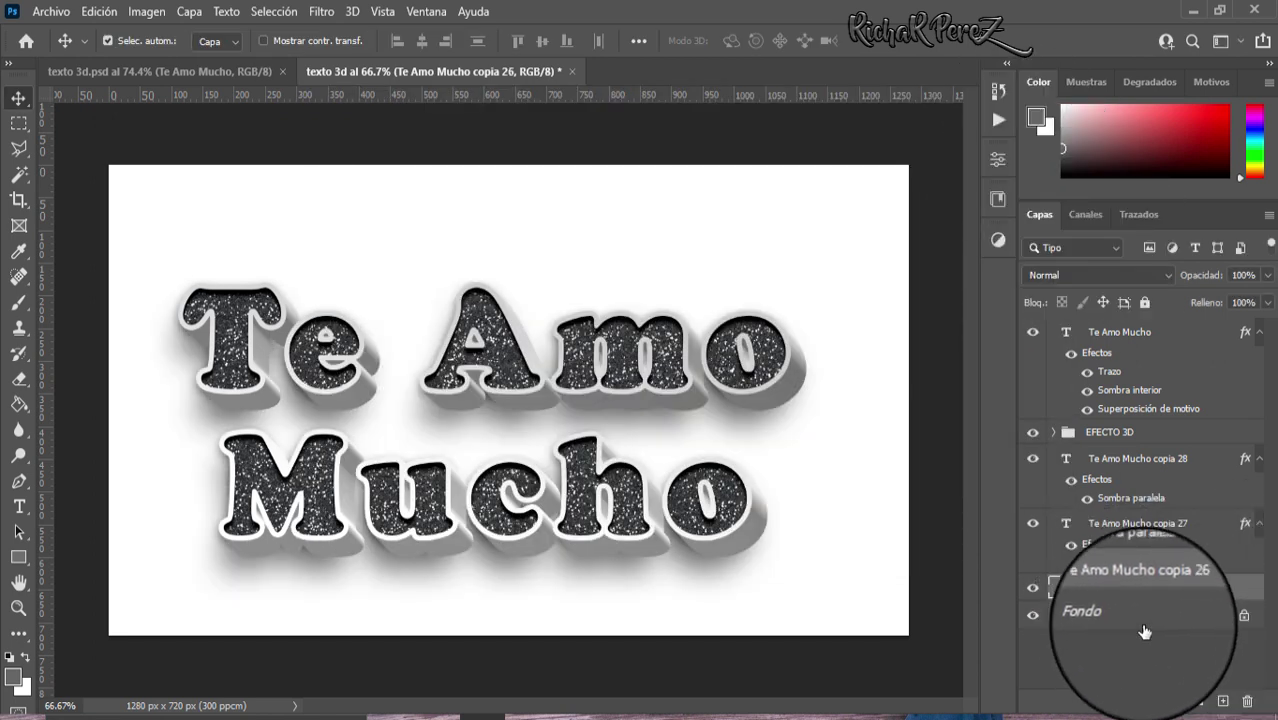
right_click(1146, 597)
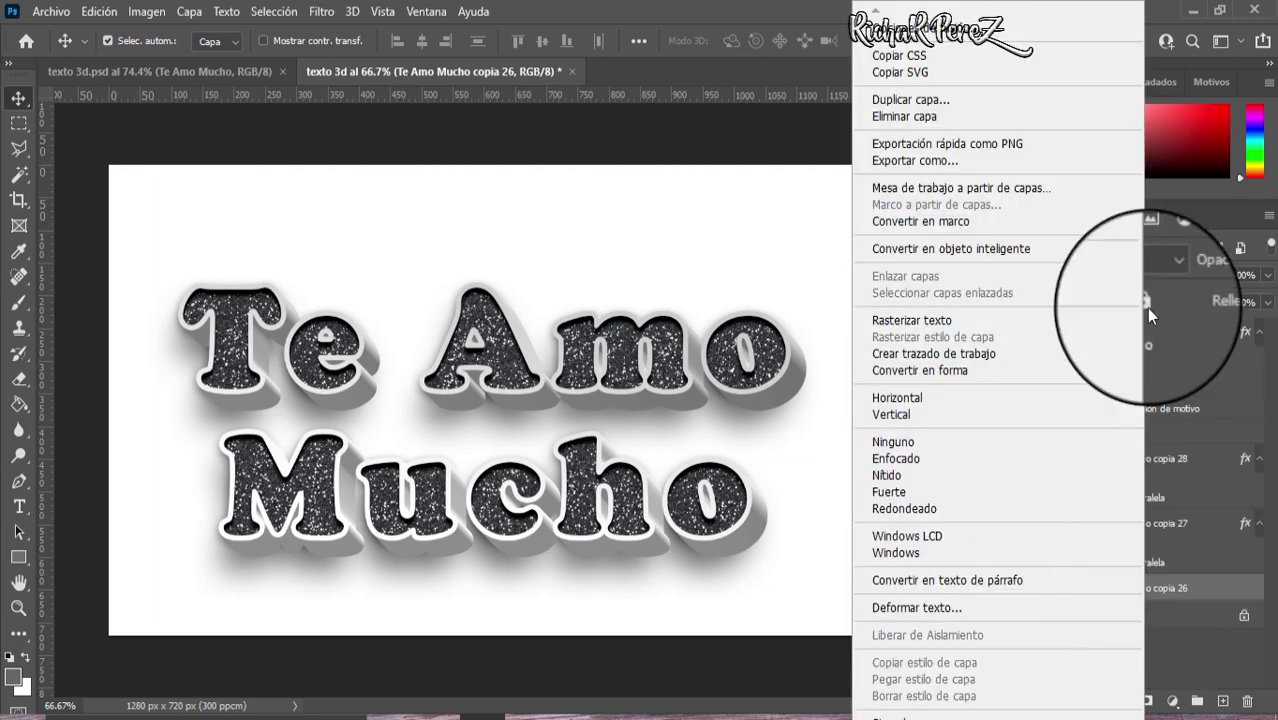
key(Escape)
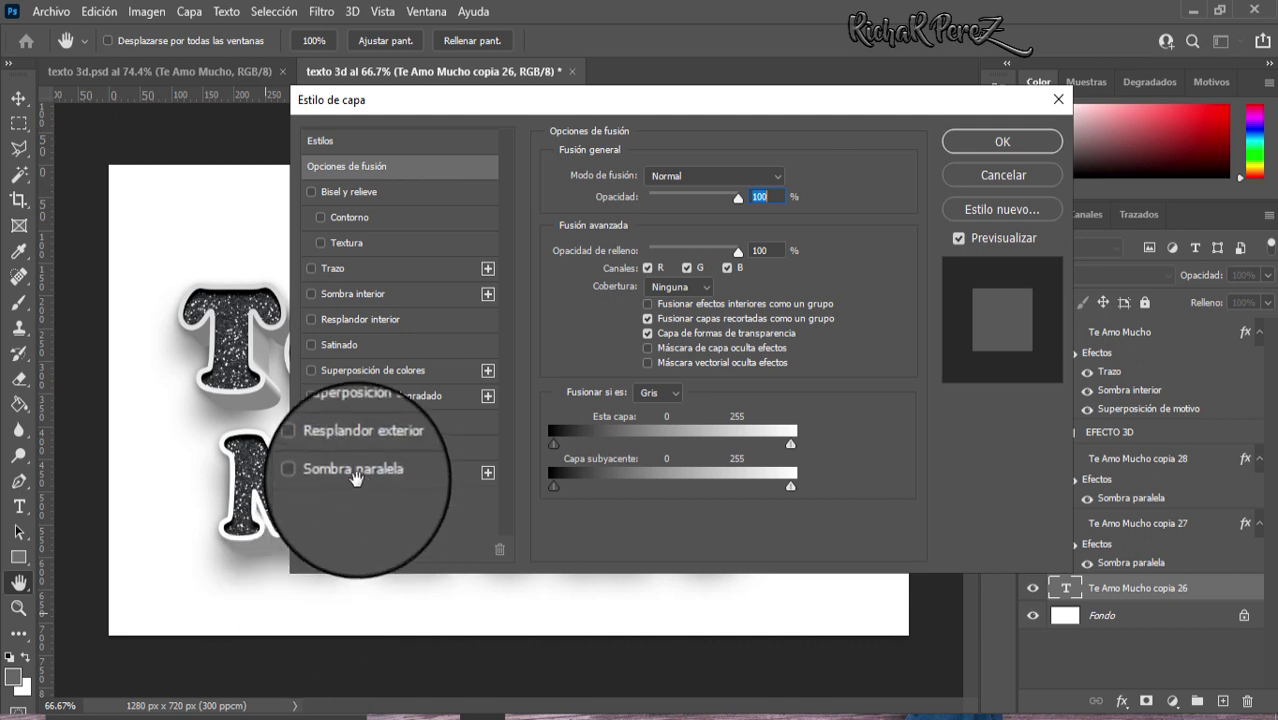
click(355, 472)
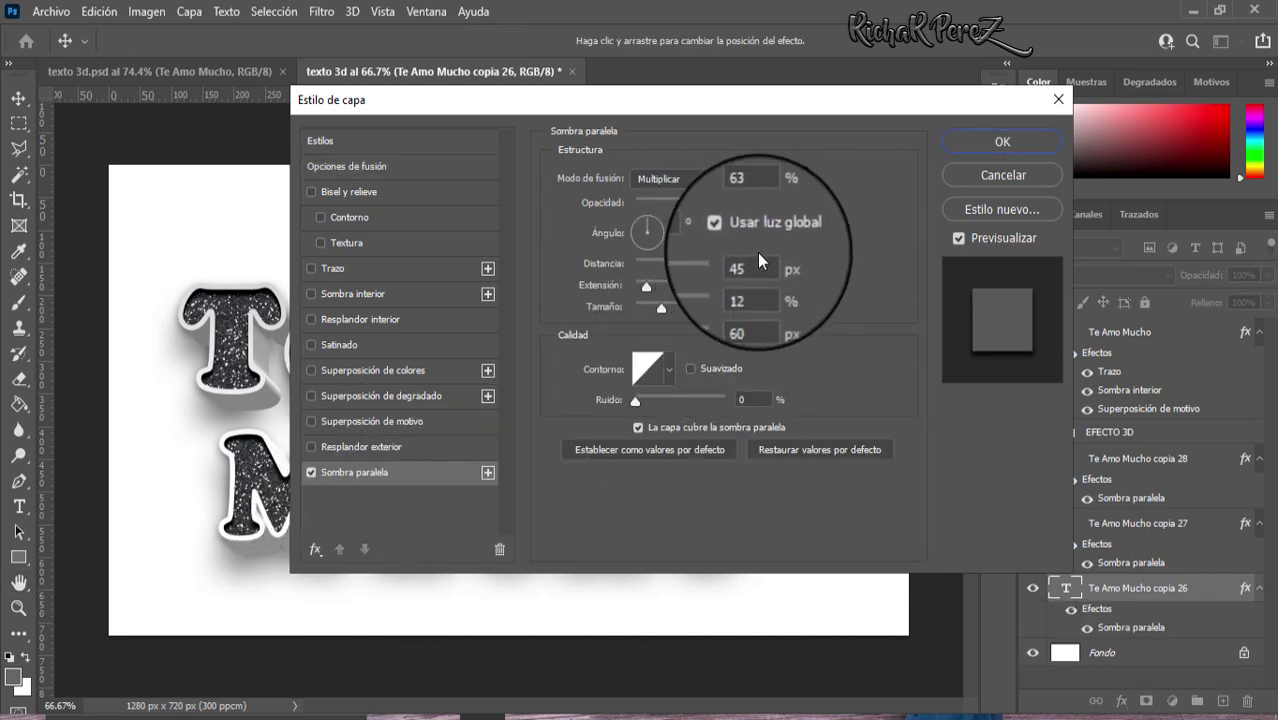
double_click(759, 204)
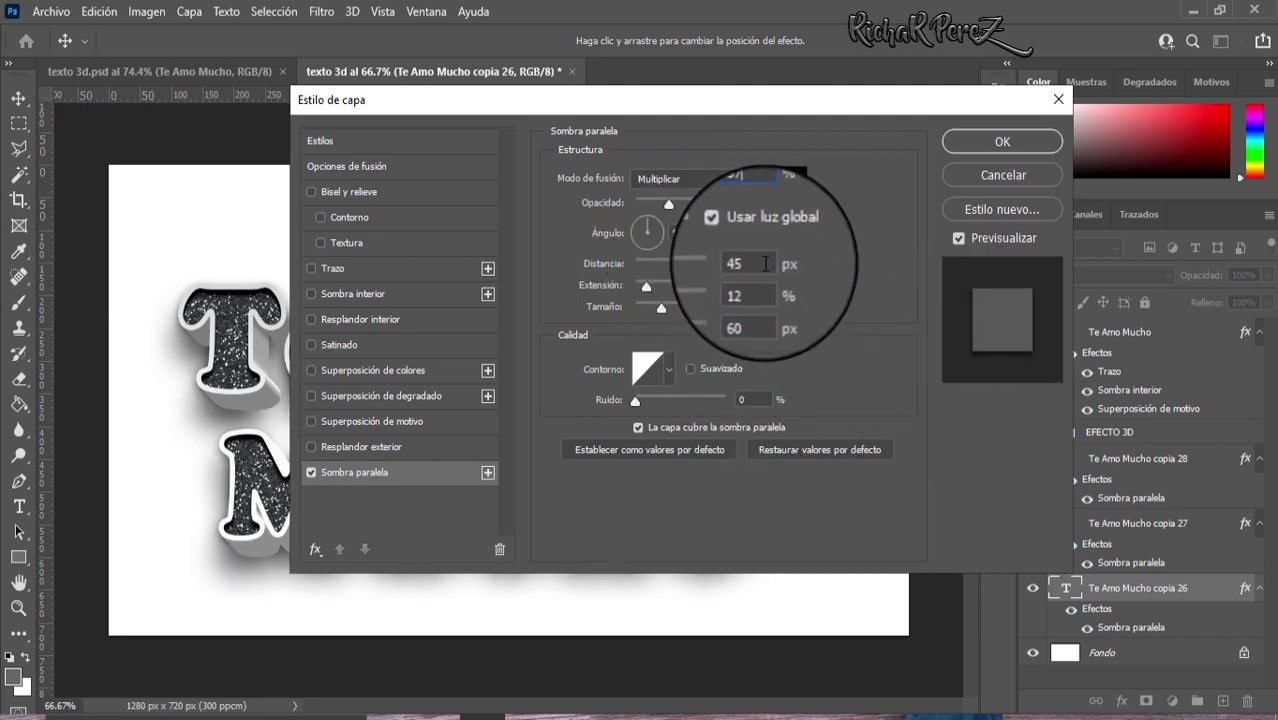
double_click(745, 263)
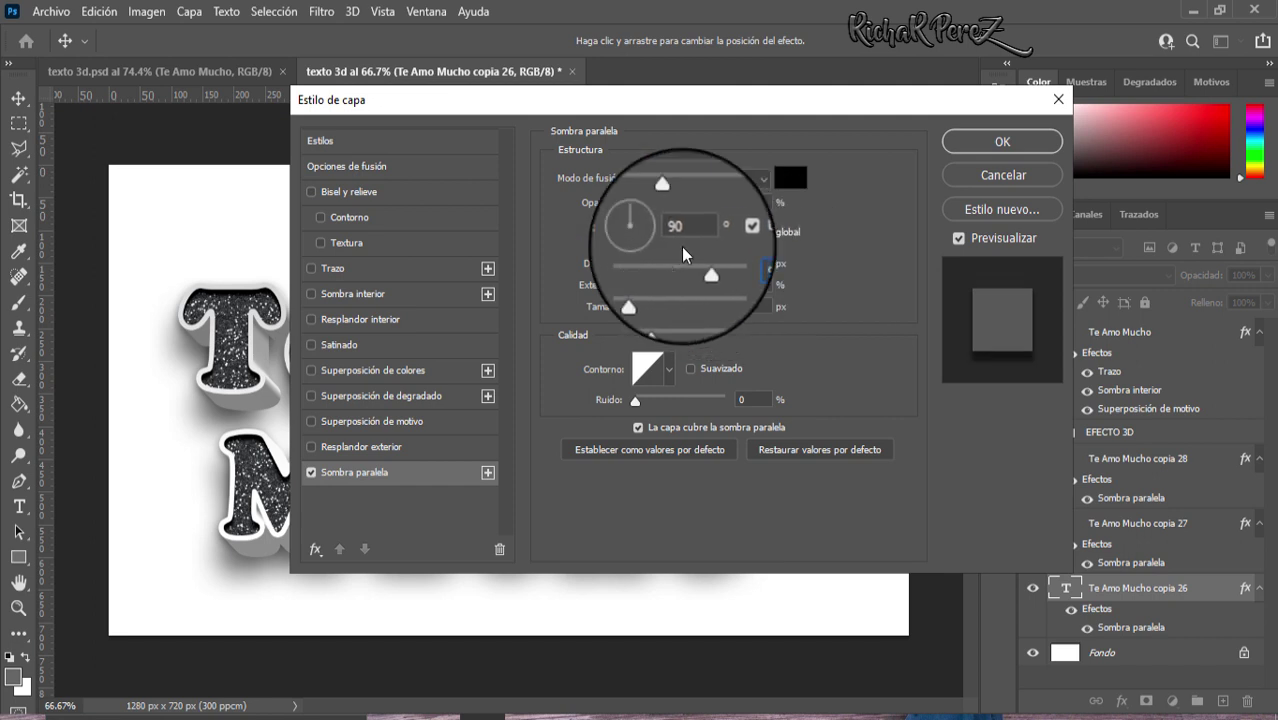
key(Return)
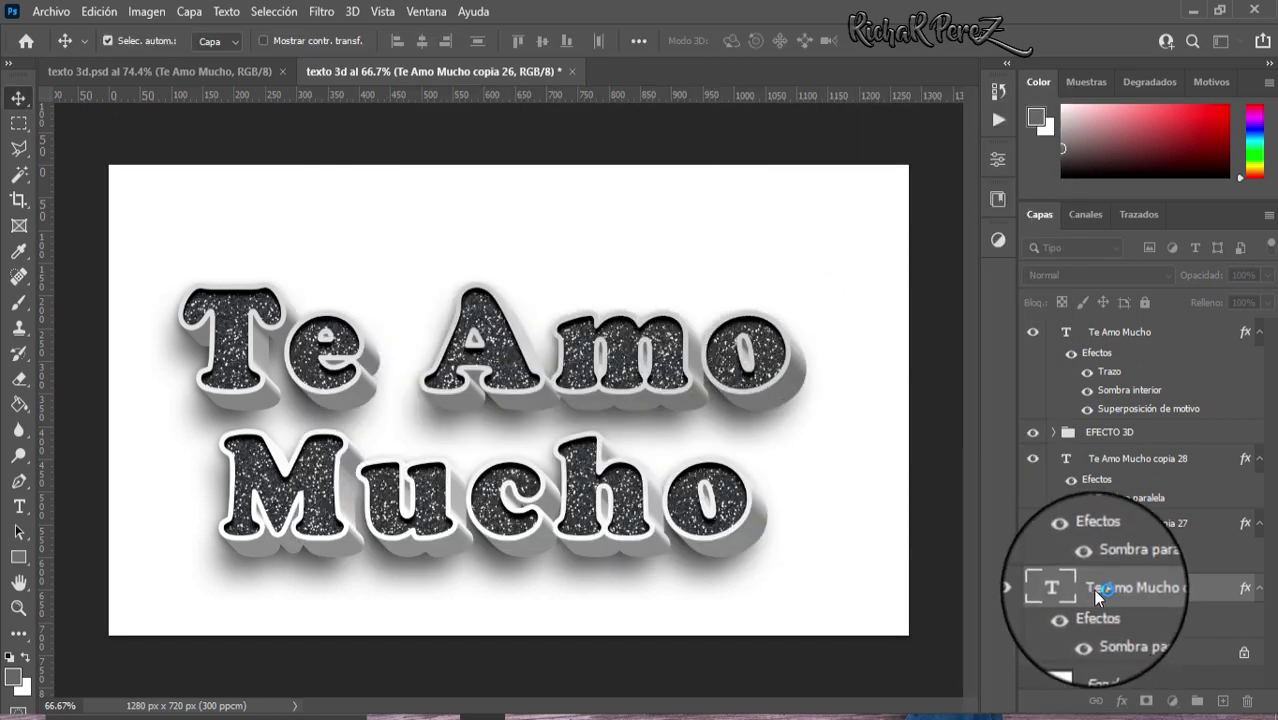
Enable an outer glow on copia 26 and raise its drop shadow size to 72 px
right_click(1106, 478)
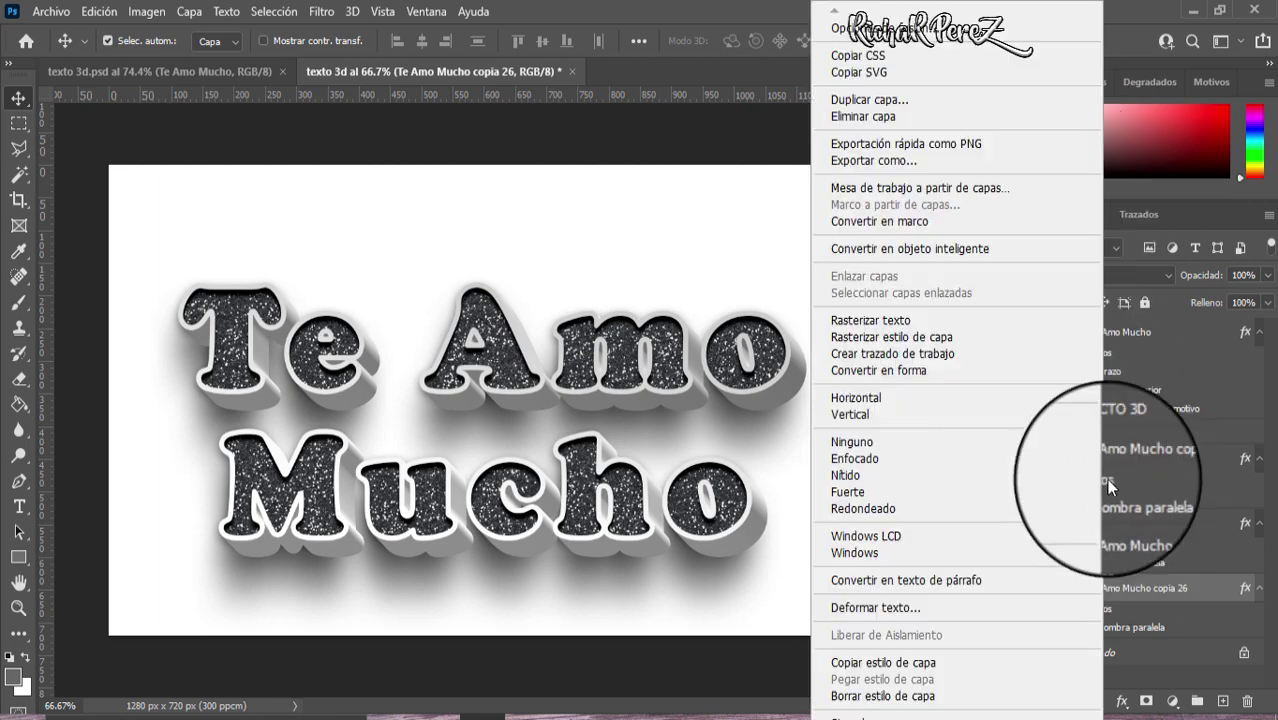
key(Escape)
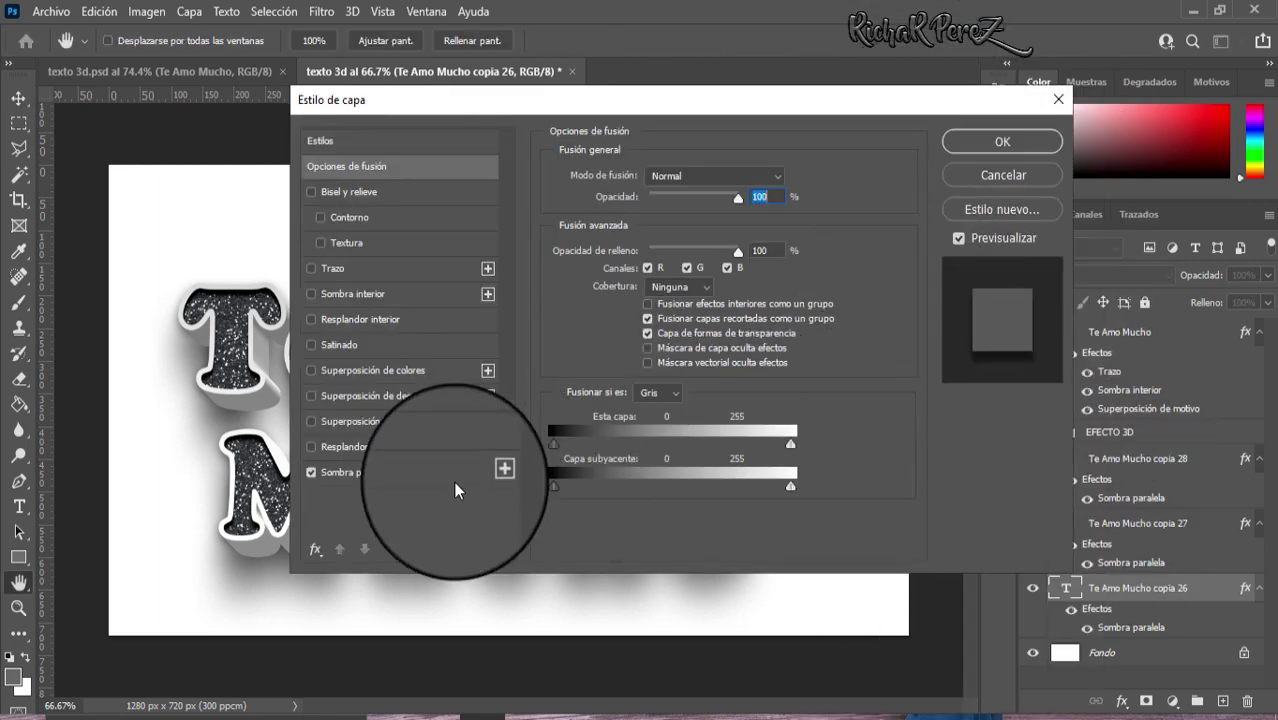
click(311, 447)
click(362, 472)
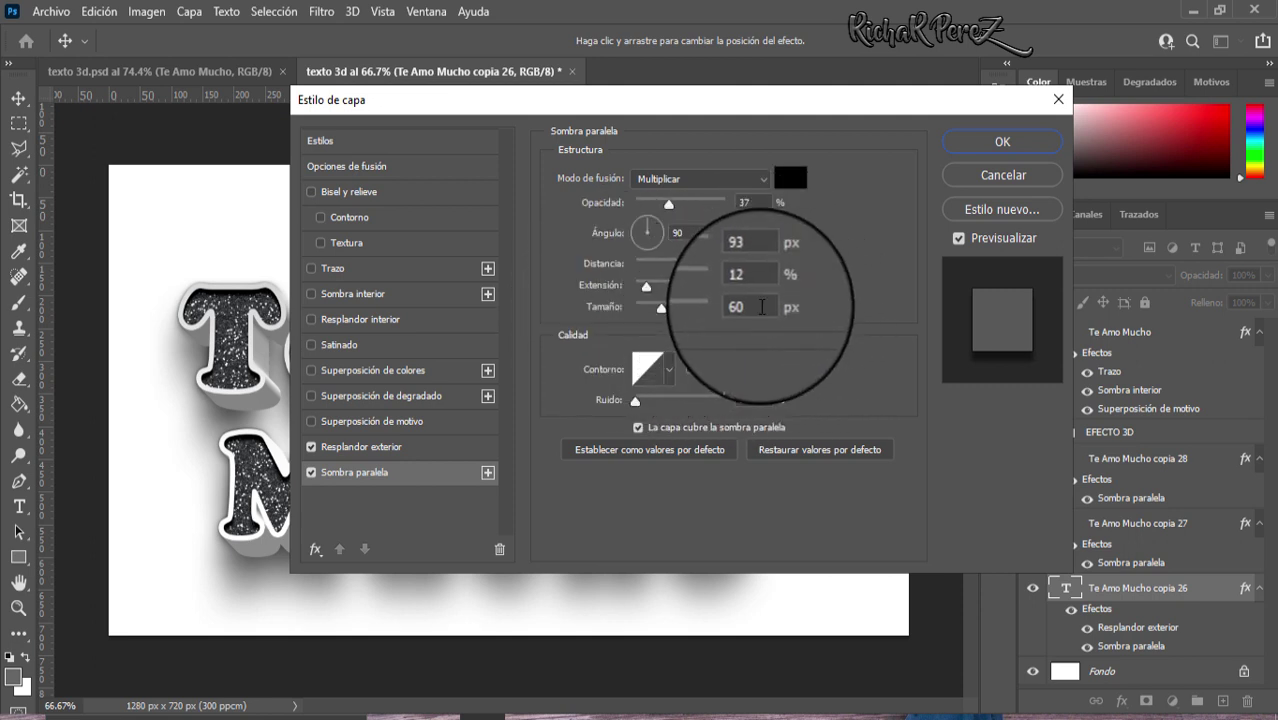
double_click(745, 306)
text(7)
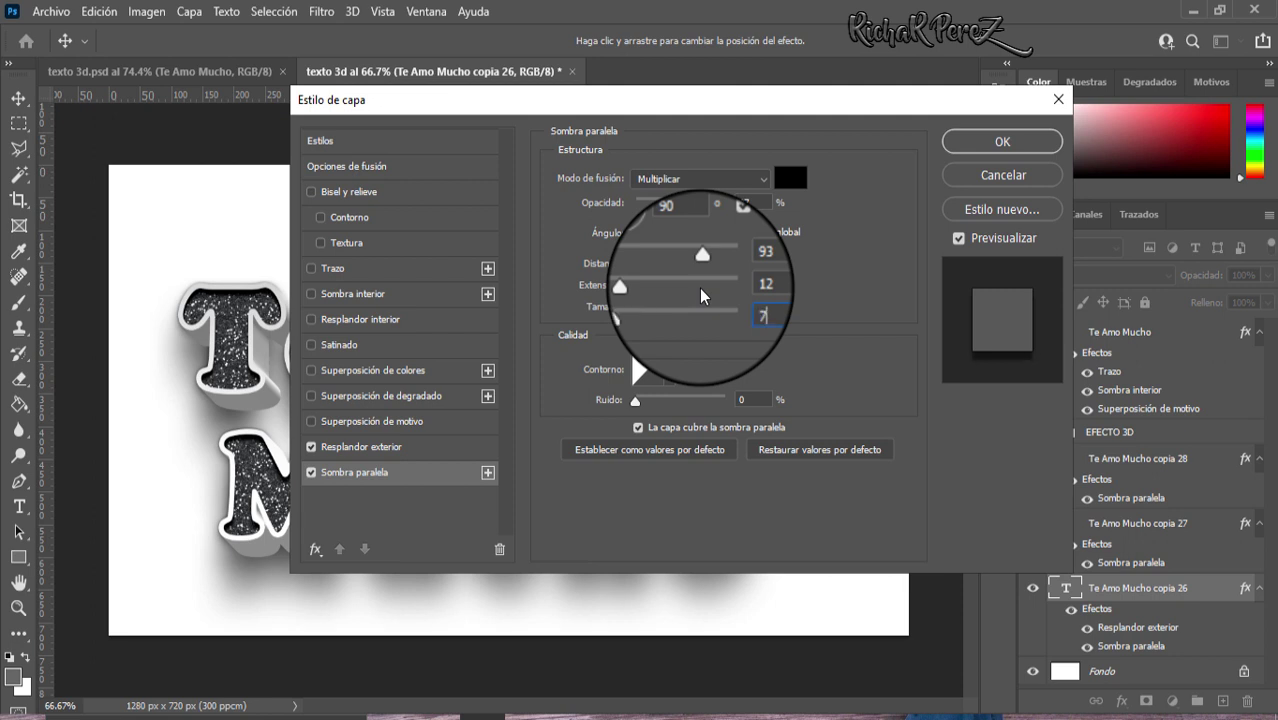
text(2)
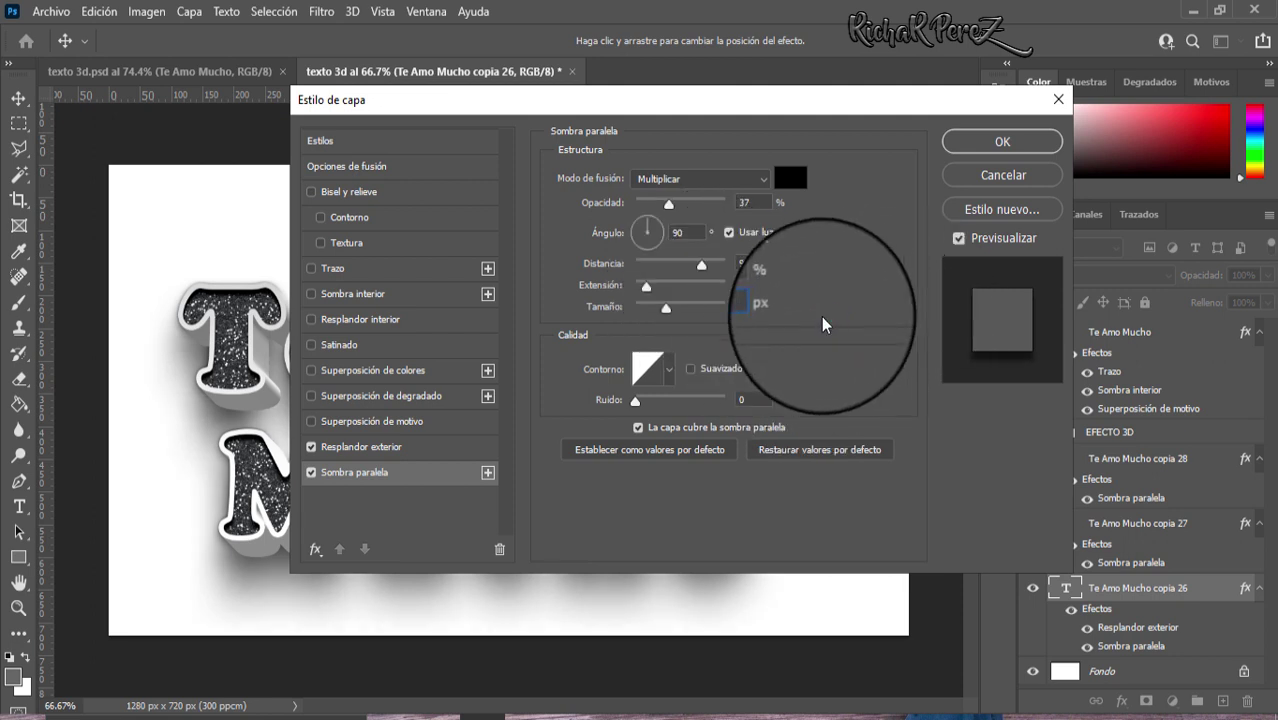
click(983, 145)
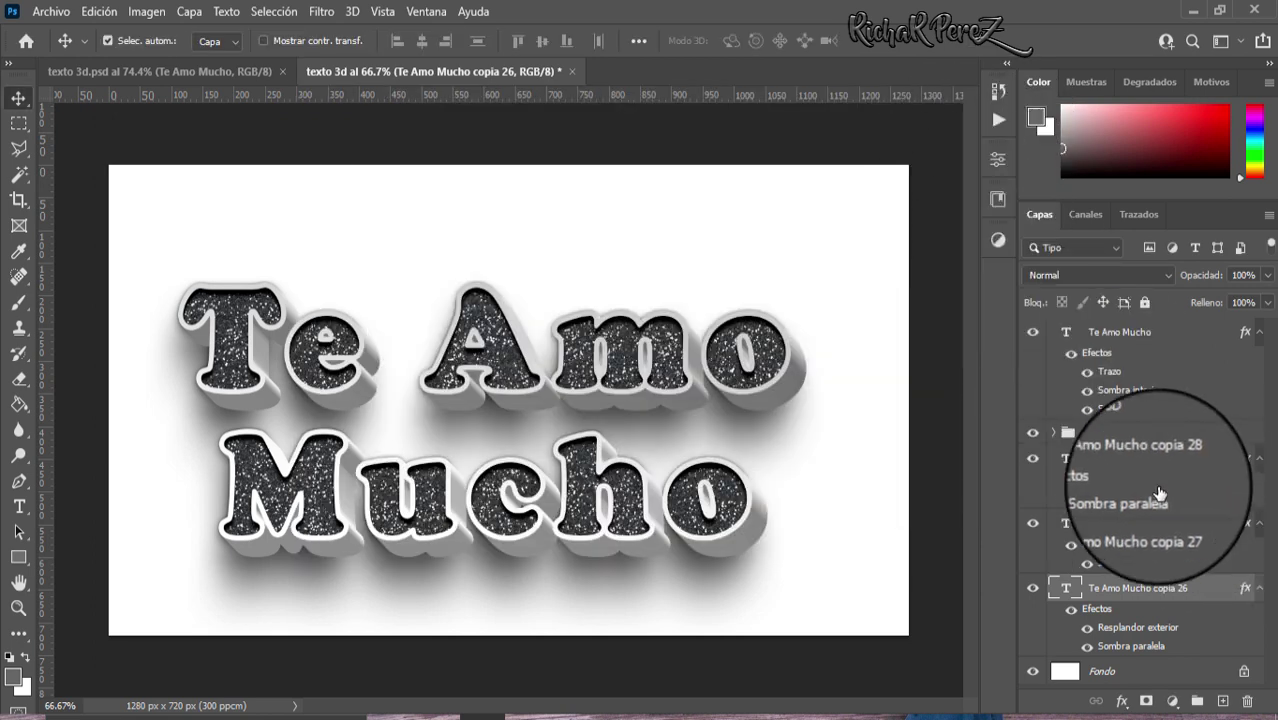
Group the layers Te Amo Mucho copia 28 through copia 26 into Grupo 1
click(1138, 458)
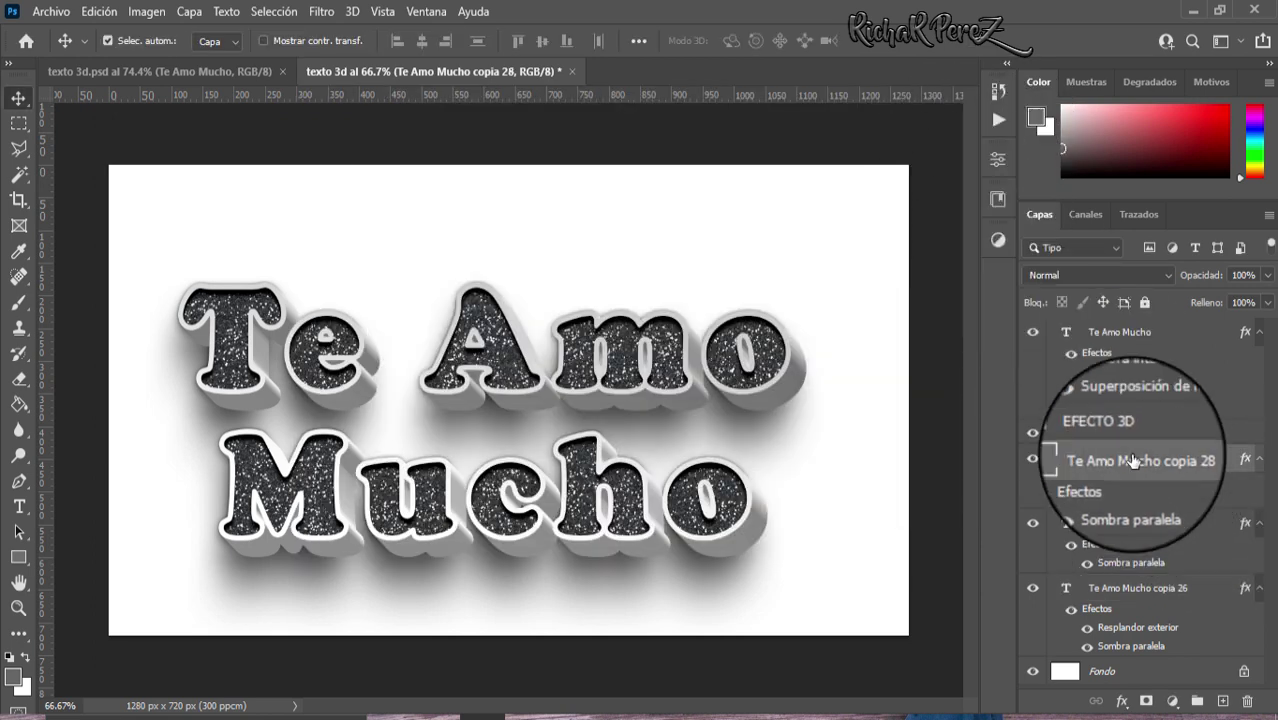
shift+click(1145, 594)
key(ctrl+g)
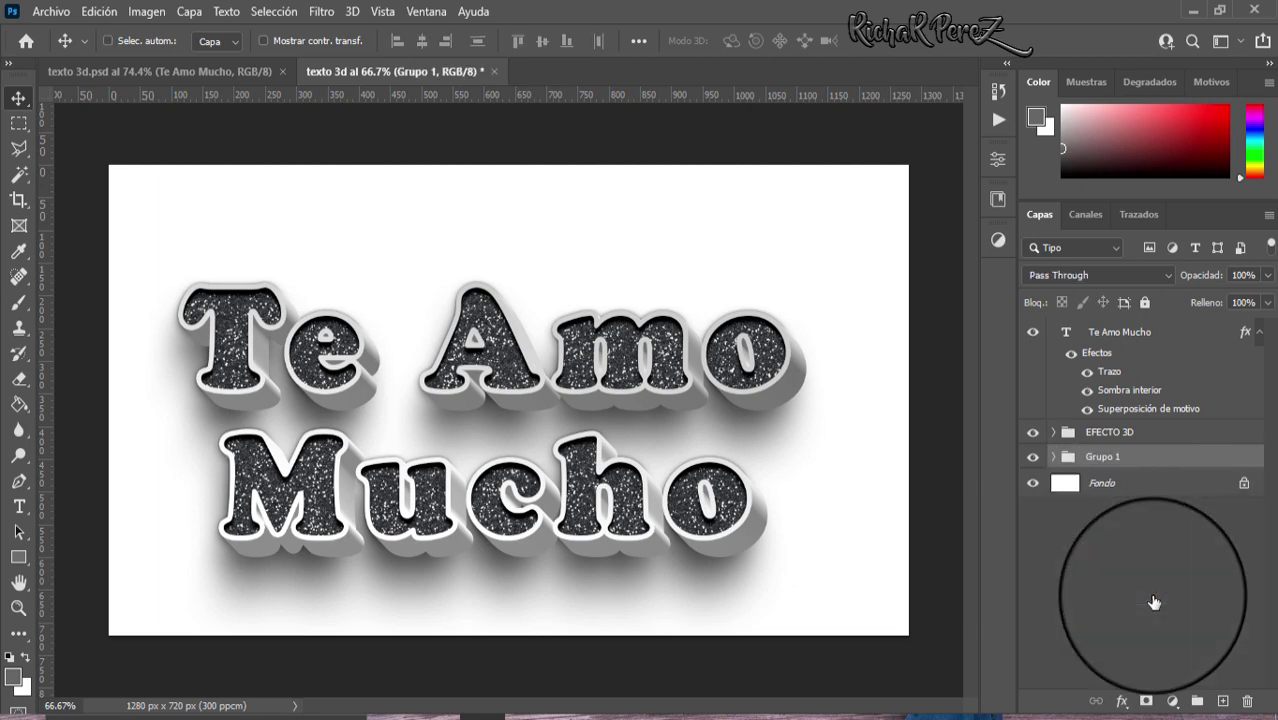
key(ctrl)
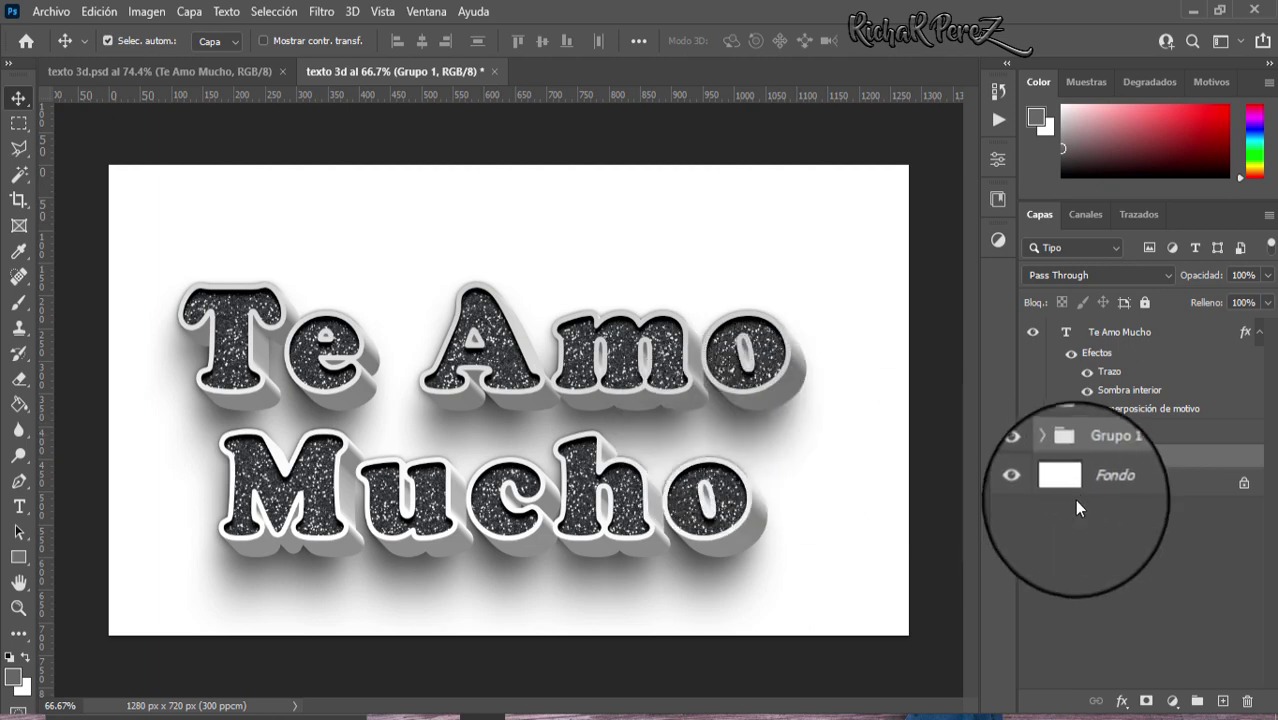
Nudge Grupo 1 about 12 px to the left with Free Transform and commit
key(ctrl+t)
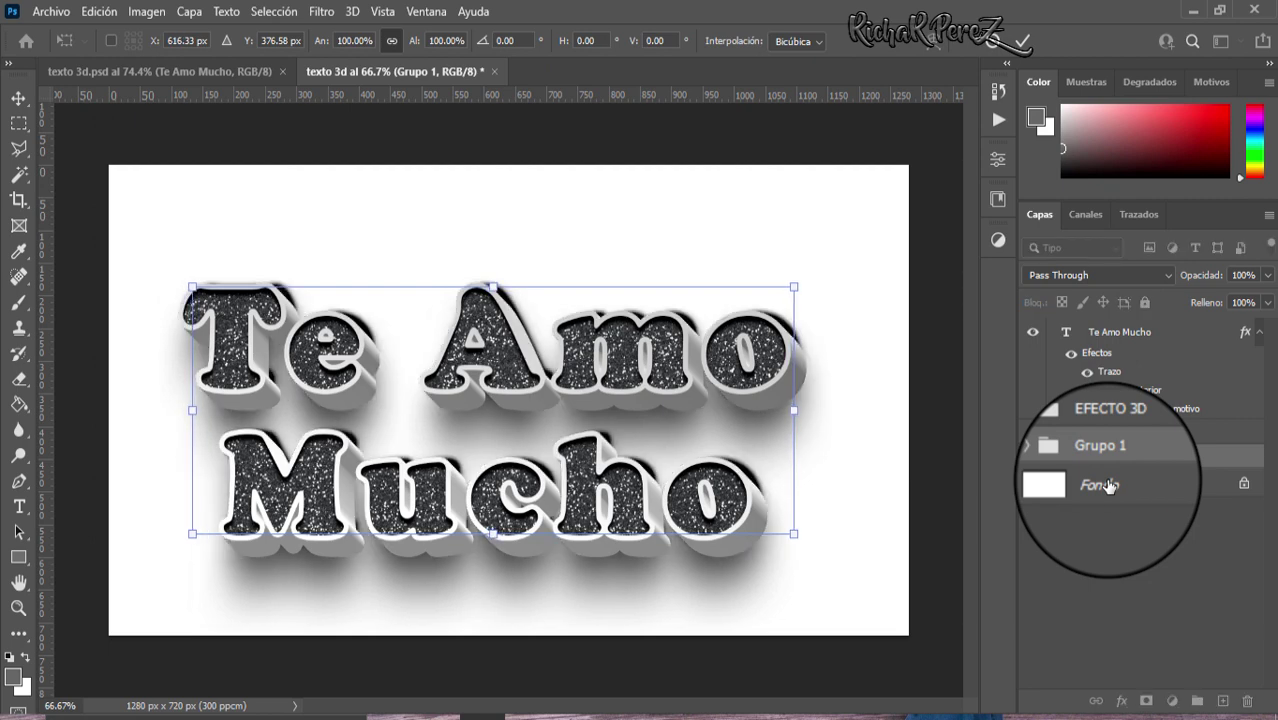
key(shift+Left)
key(Left)
key(Left)
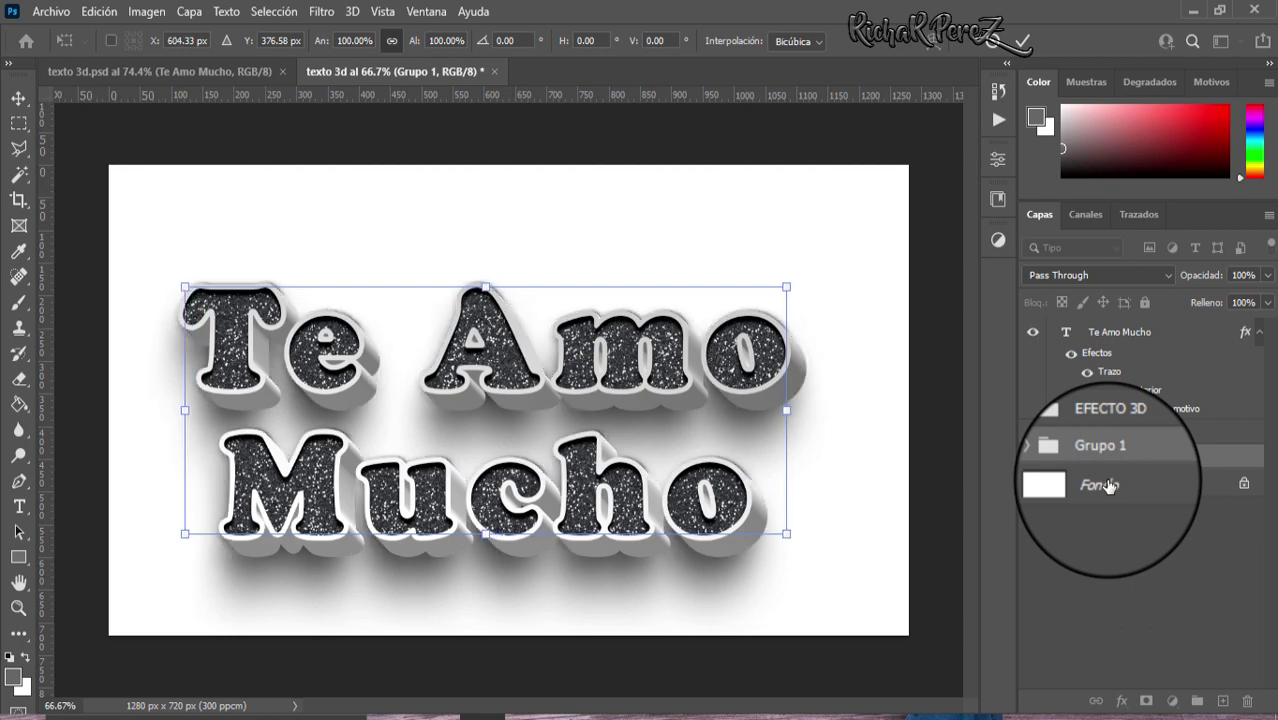
key(Return)
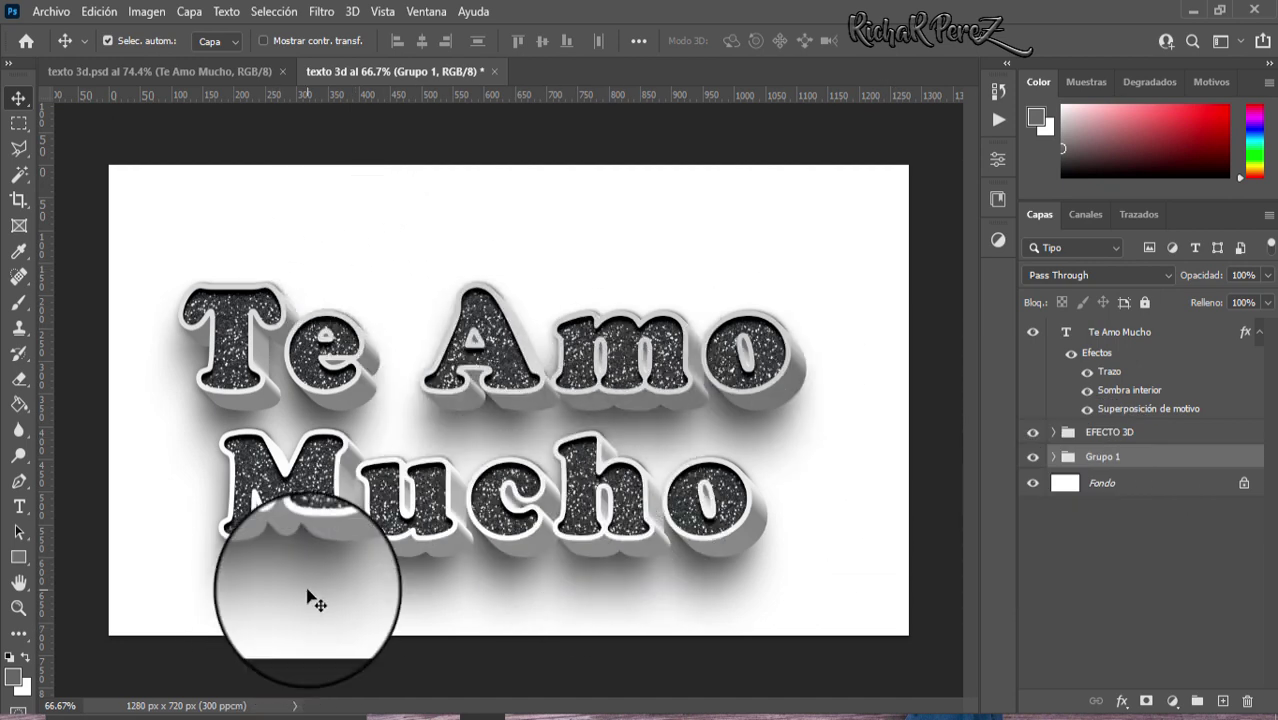
Choose the Paint Bucket tool with medium gray #999999 as the foreground colour
key(g)
right_click(18, 404)
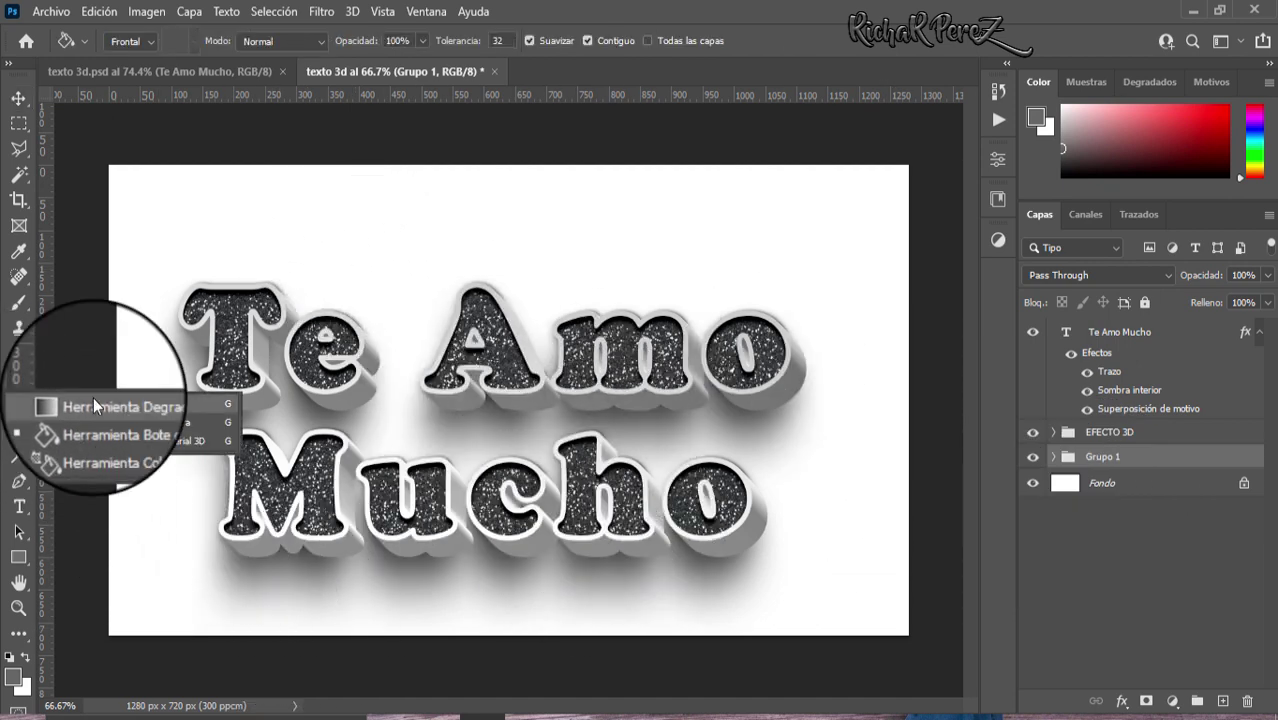
click(115, 435)
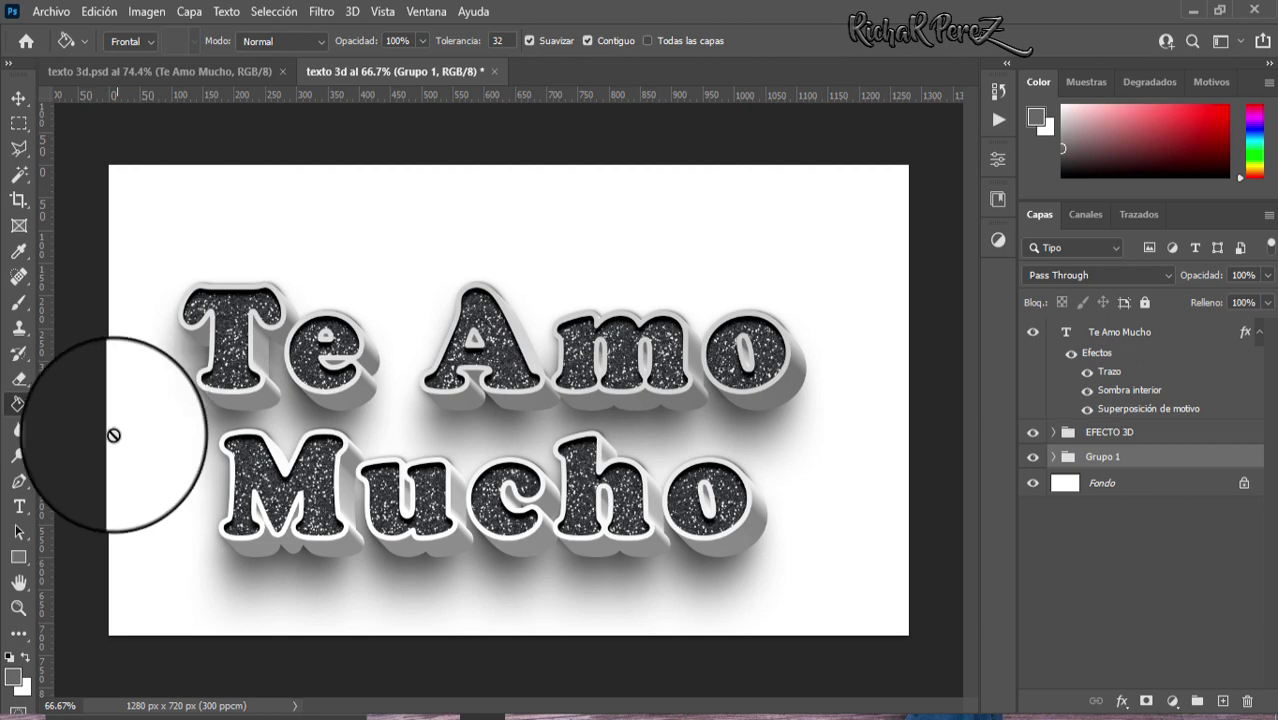
click(20, 685)
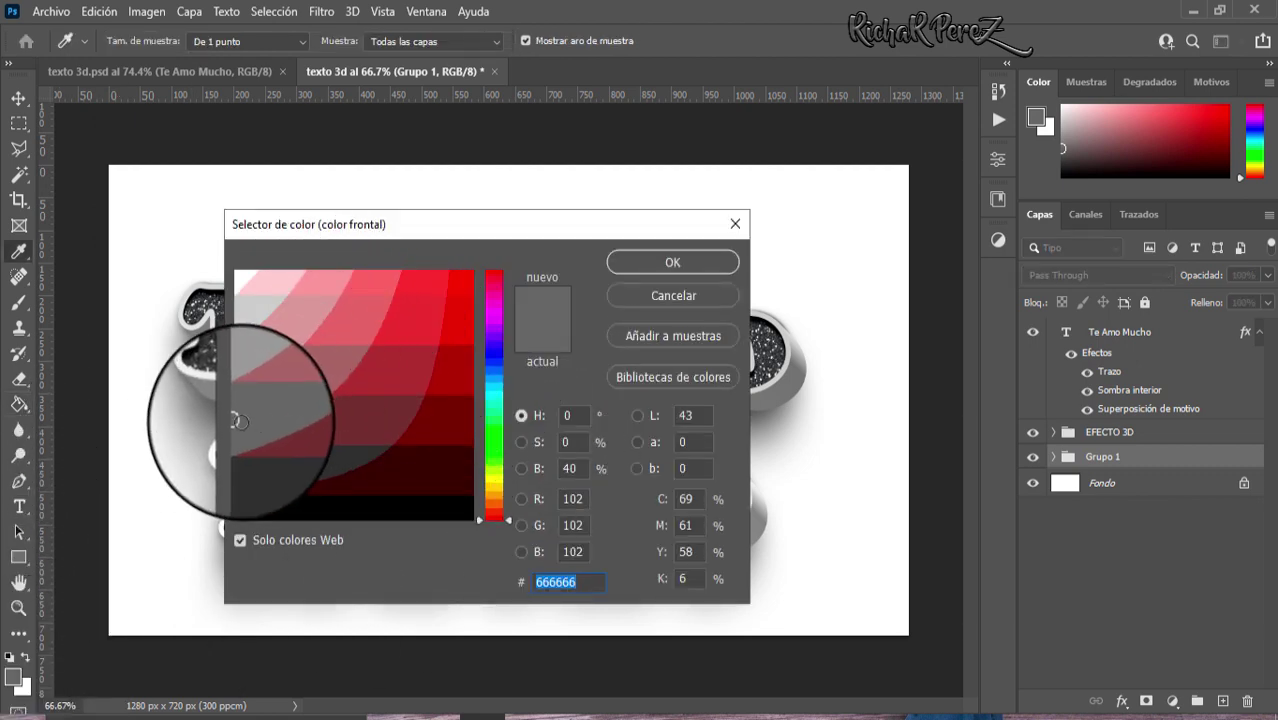
click(237, 361)
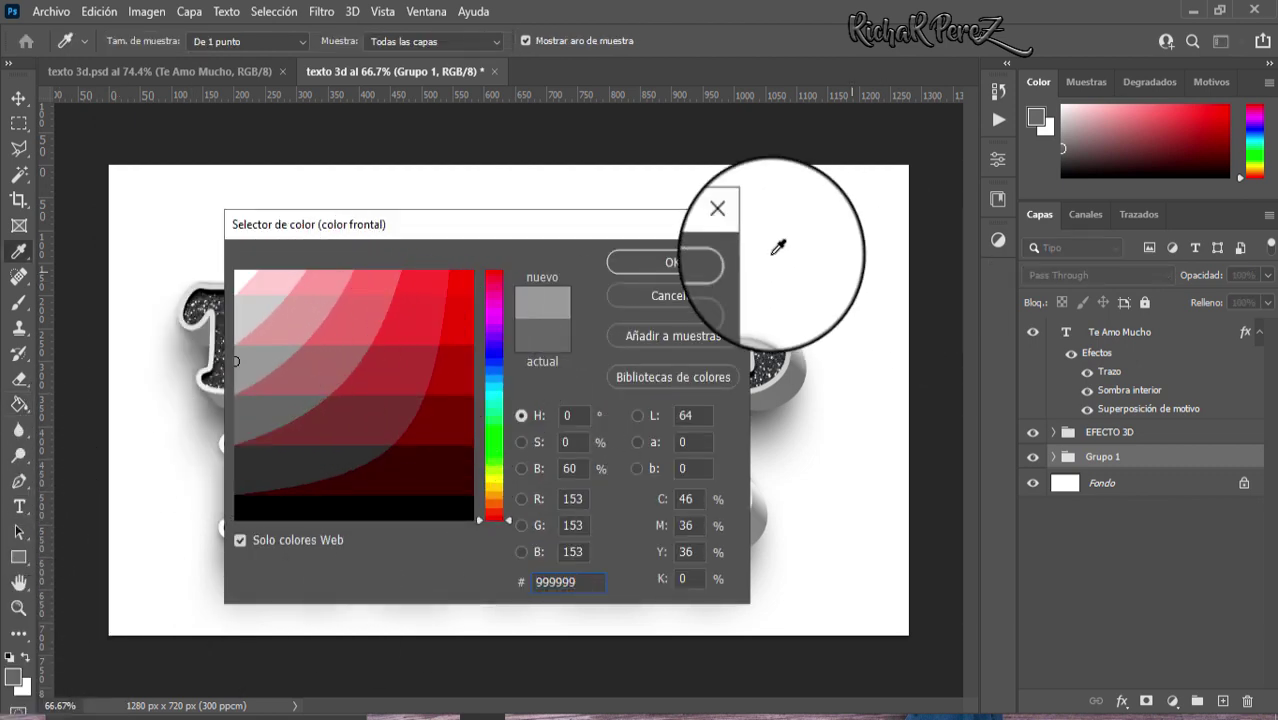
click(664, 262)
Unlock Fondo into the editable layer Capa 0 and fill it with gray
click(1153, 489)
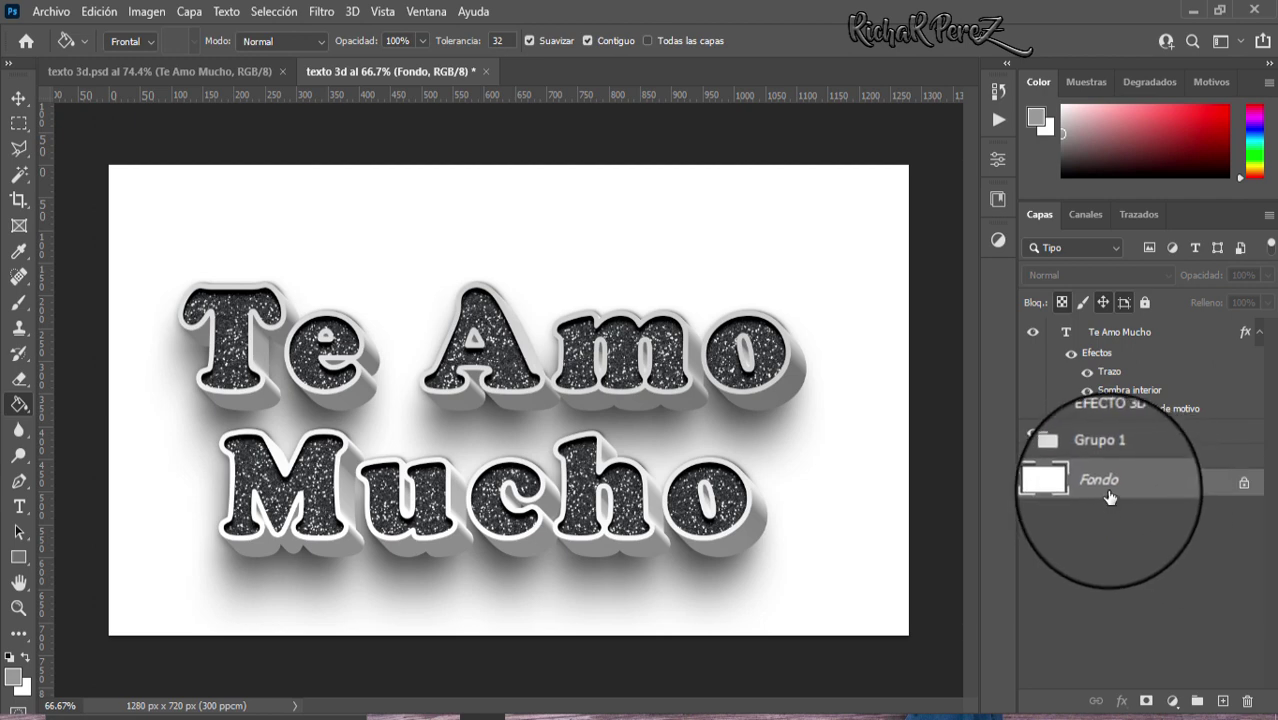
click(1244, 483)
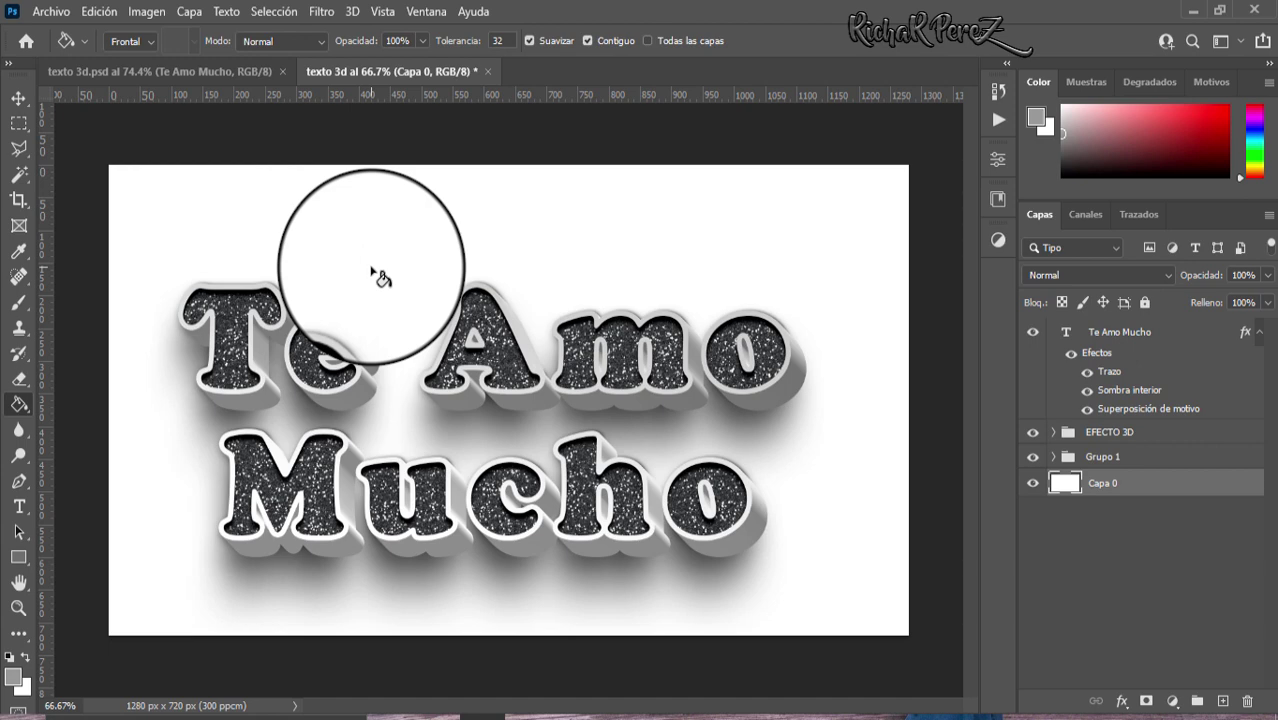
click(381, 279)
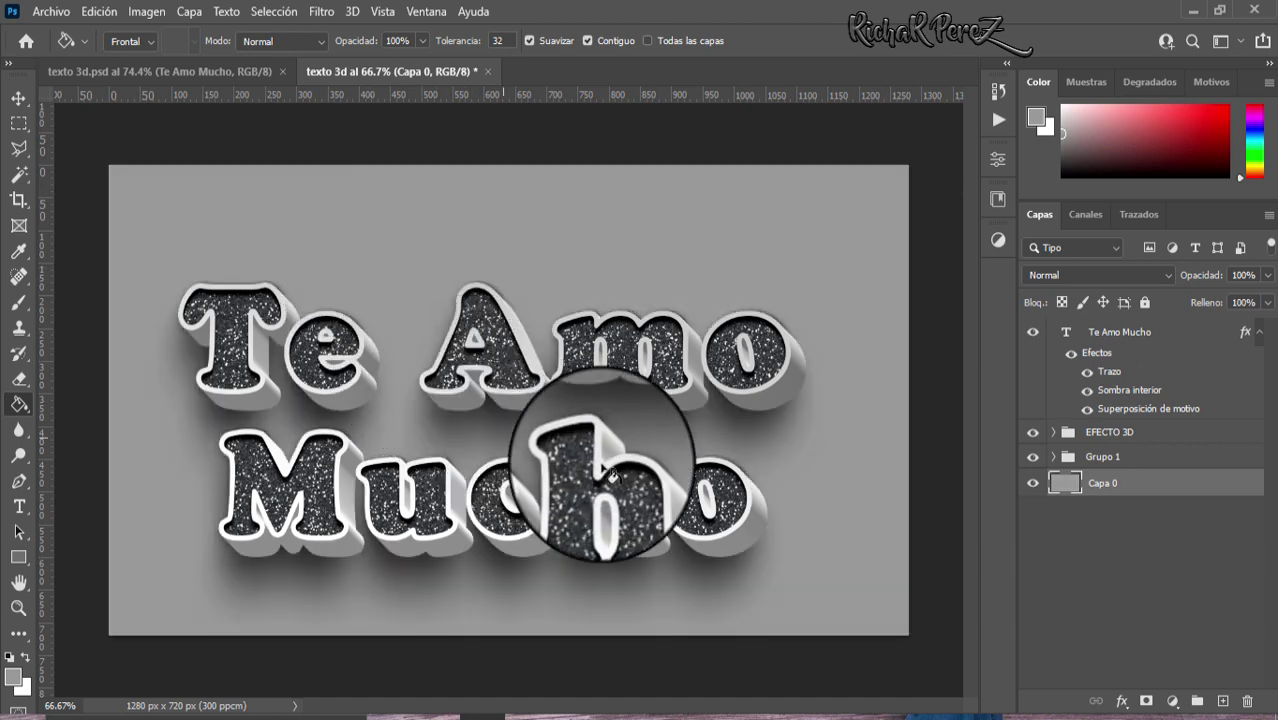
Set the foreground to white and refill the background layer with white
click(13, 677)
click(236, 272)
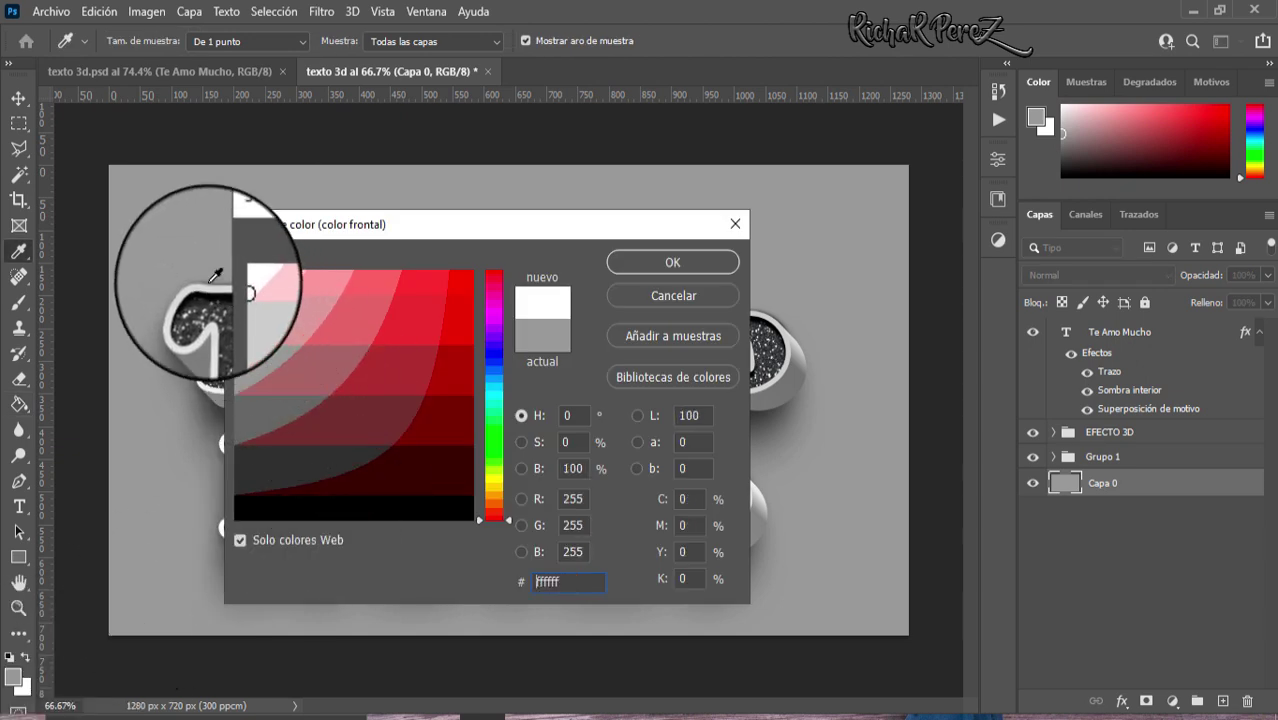
click(690, 262)
click(691, 230)
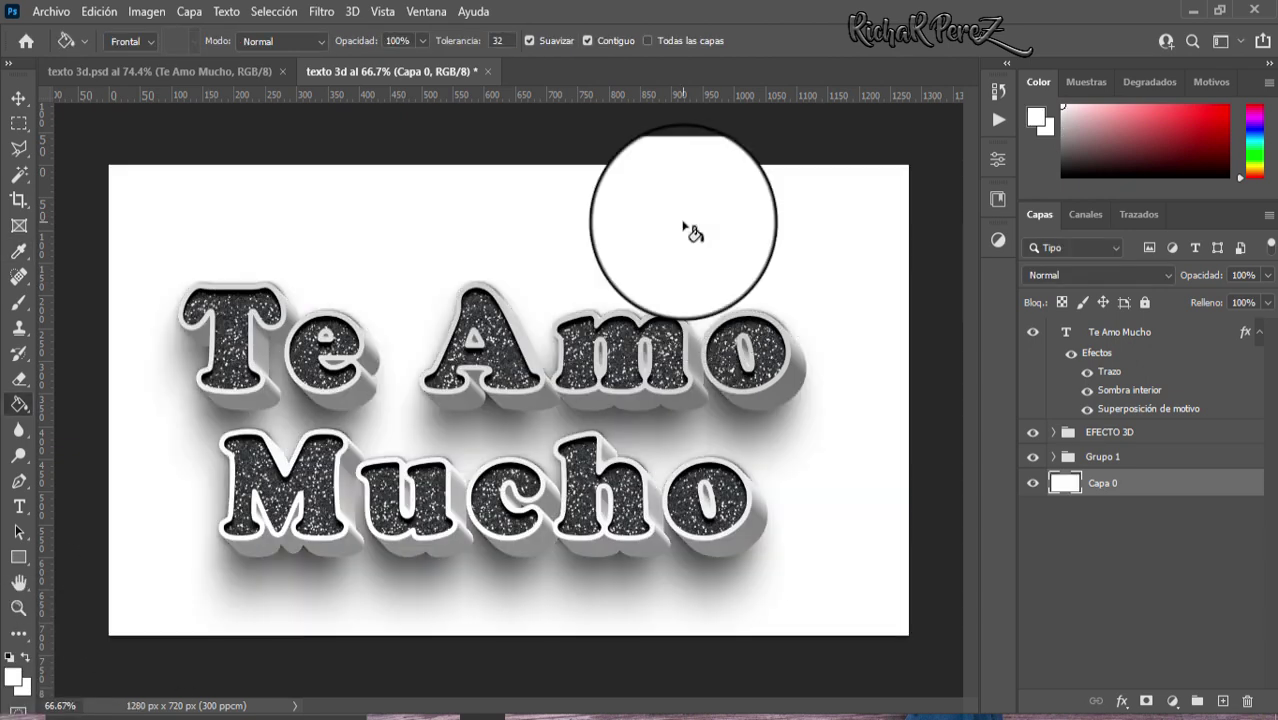
Fill the background layer with light gray #cccccc
click(13, 683)
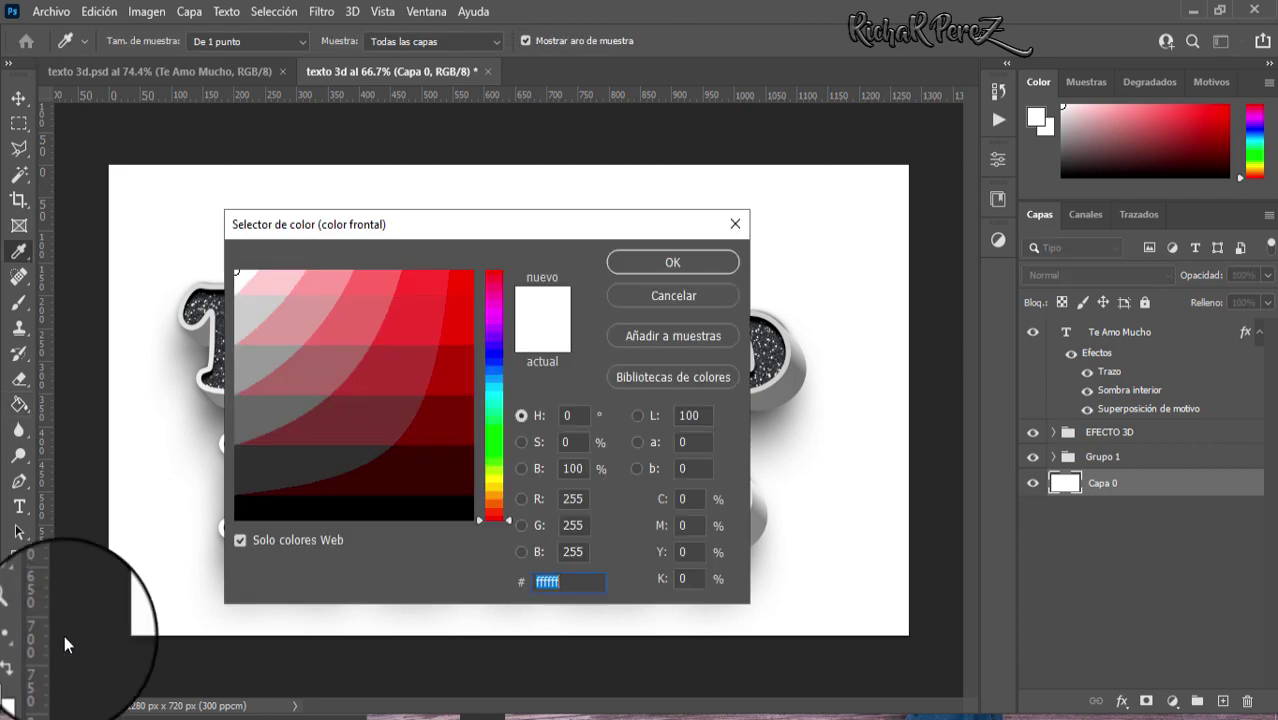
click(236, 310)
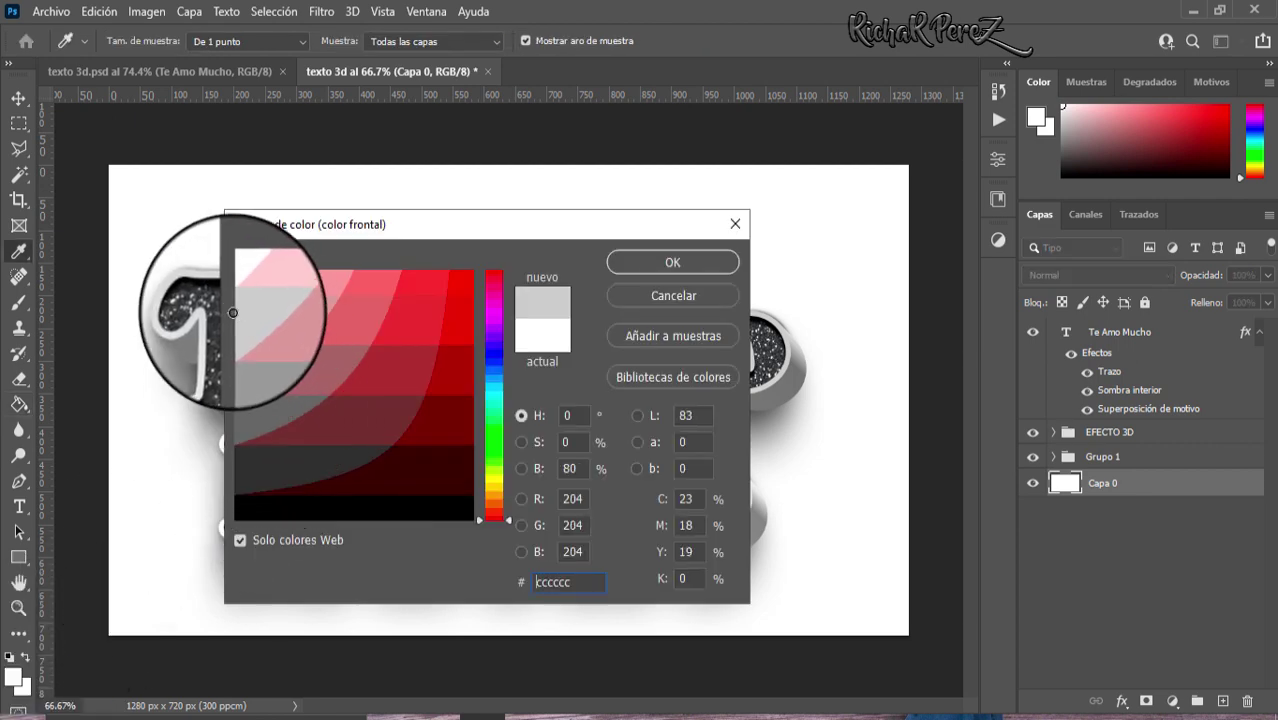
click(650, 260)
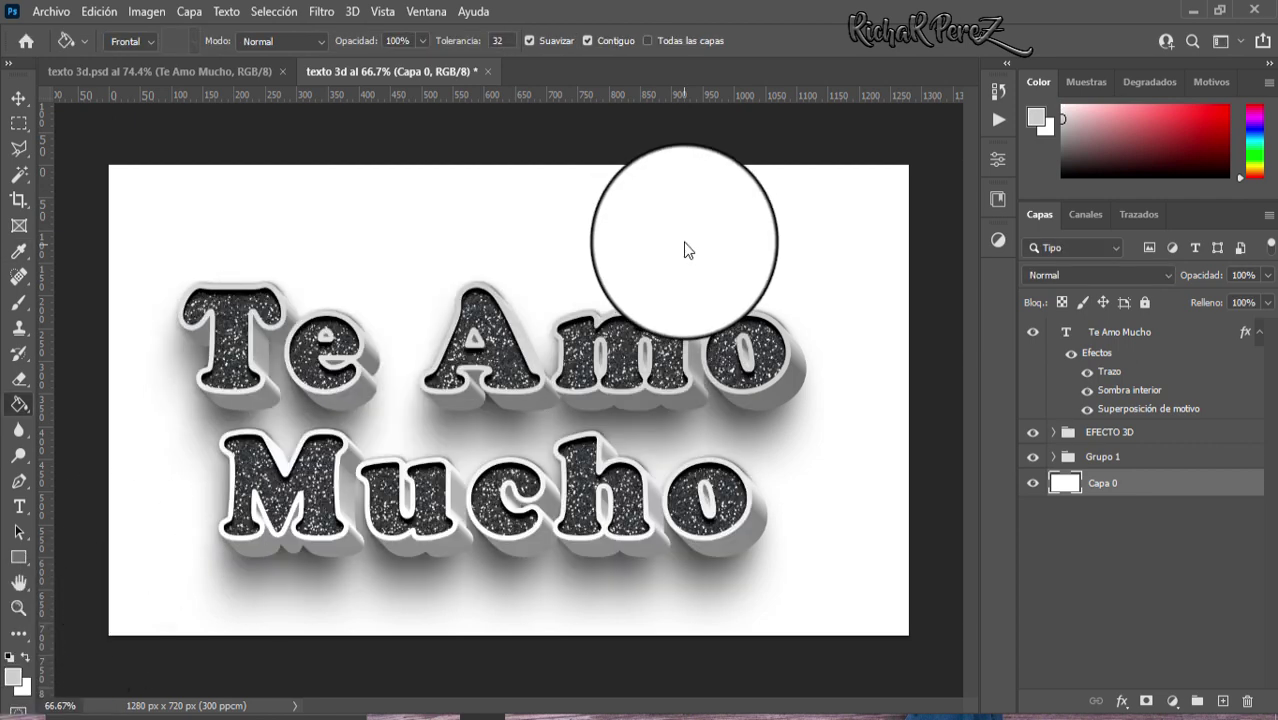
click(685, 246)
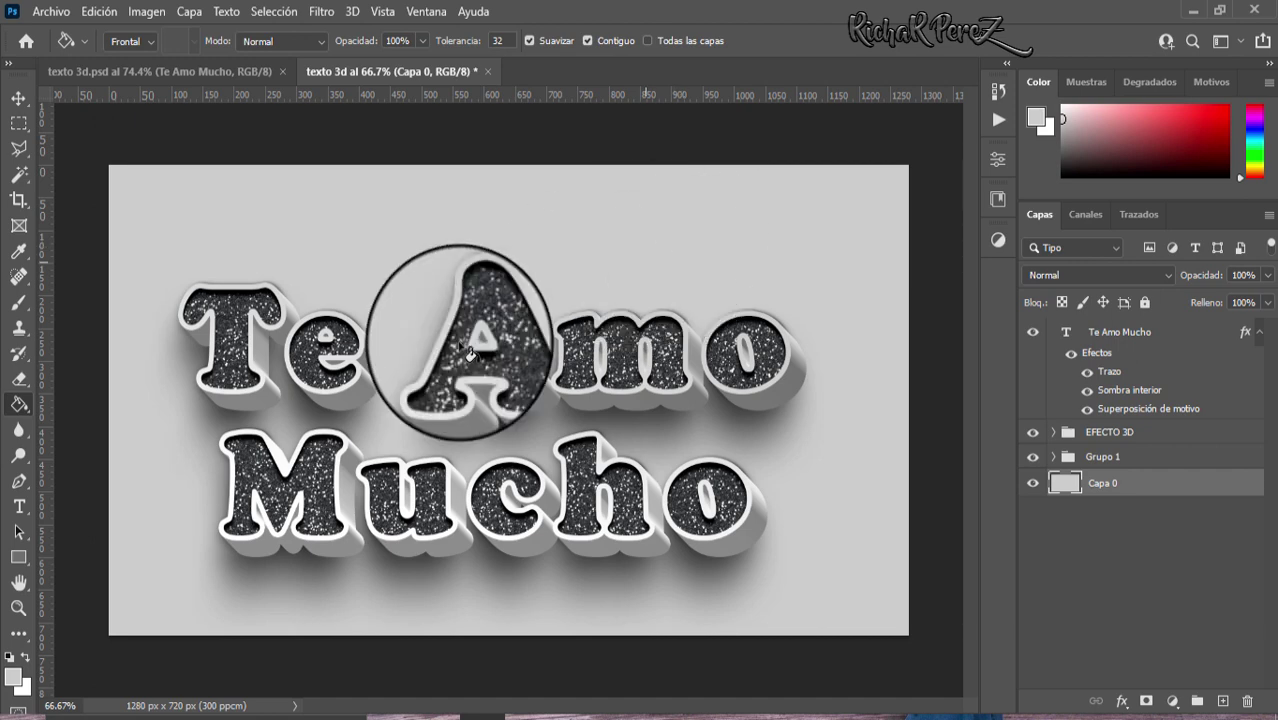
Refill the background layer with medium gray #999999
click(13, 683)
text(999999)
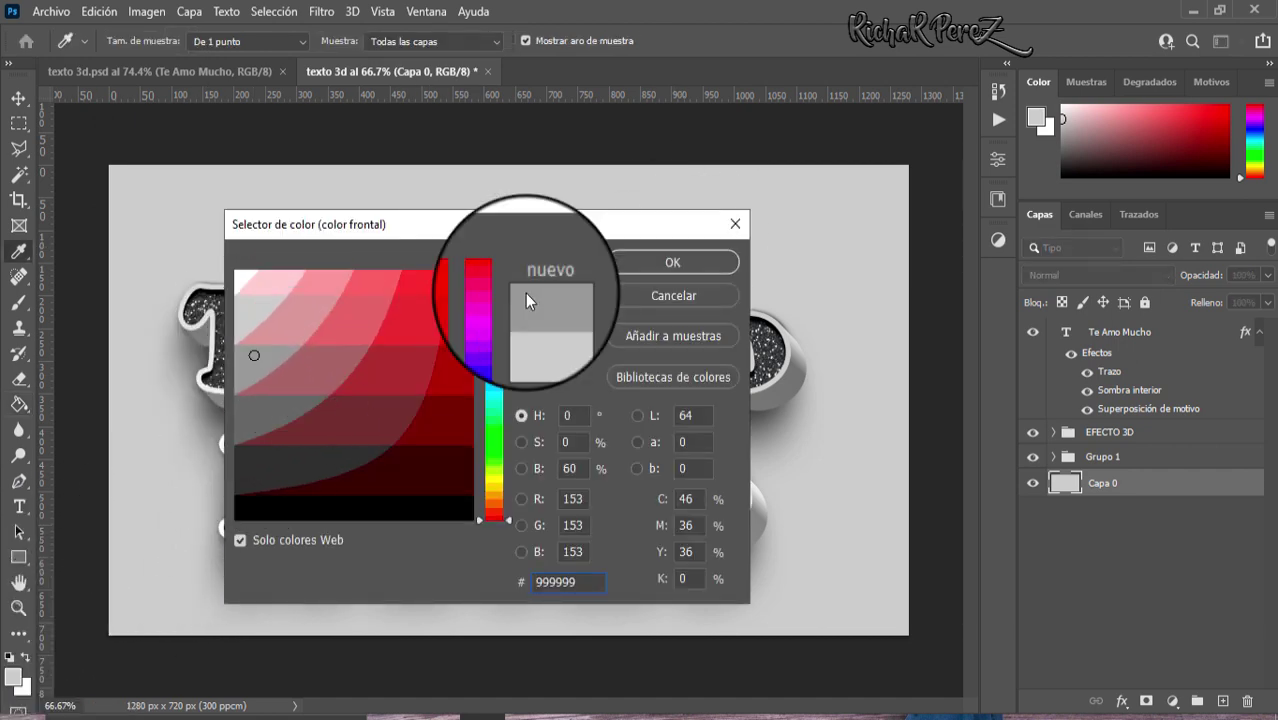
click(650, 263)
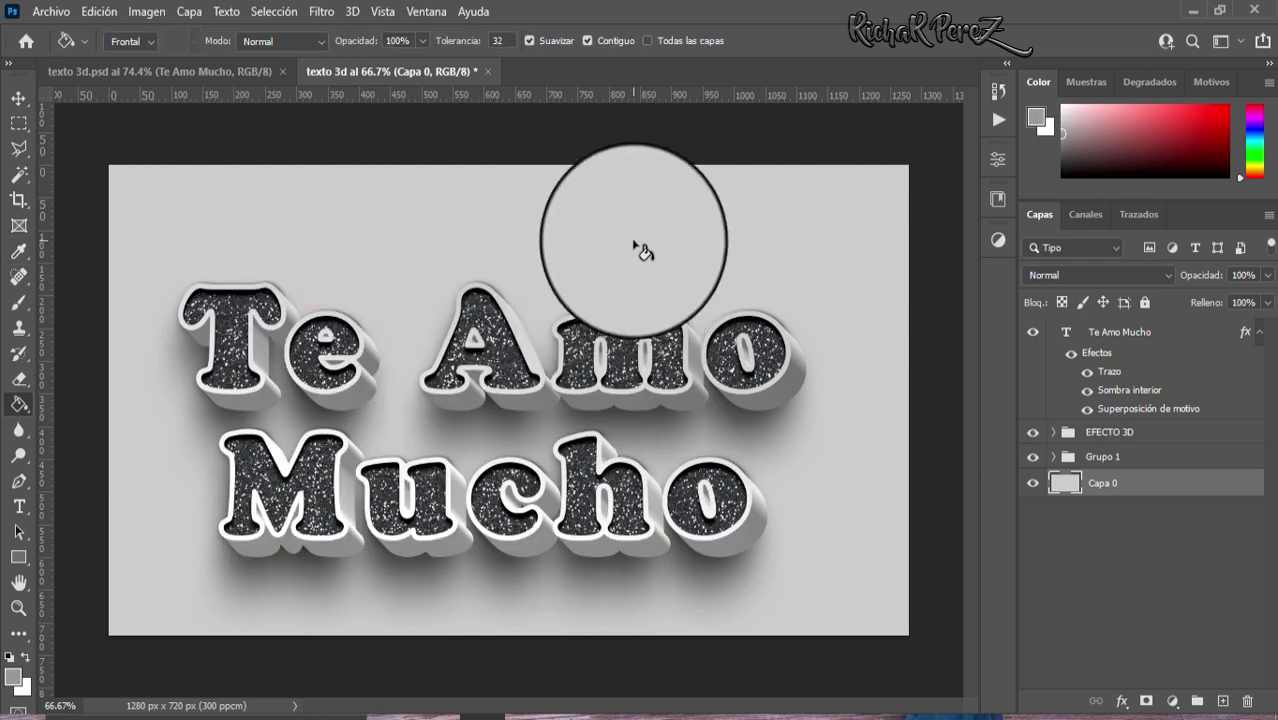
click(640, 250)
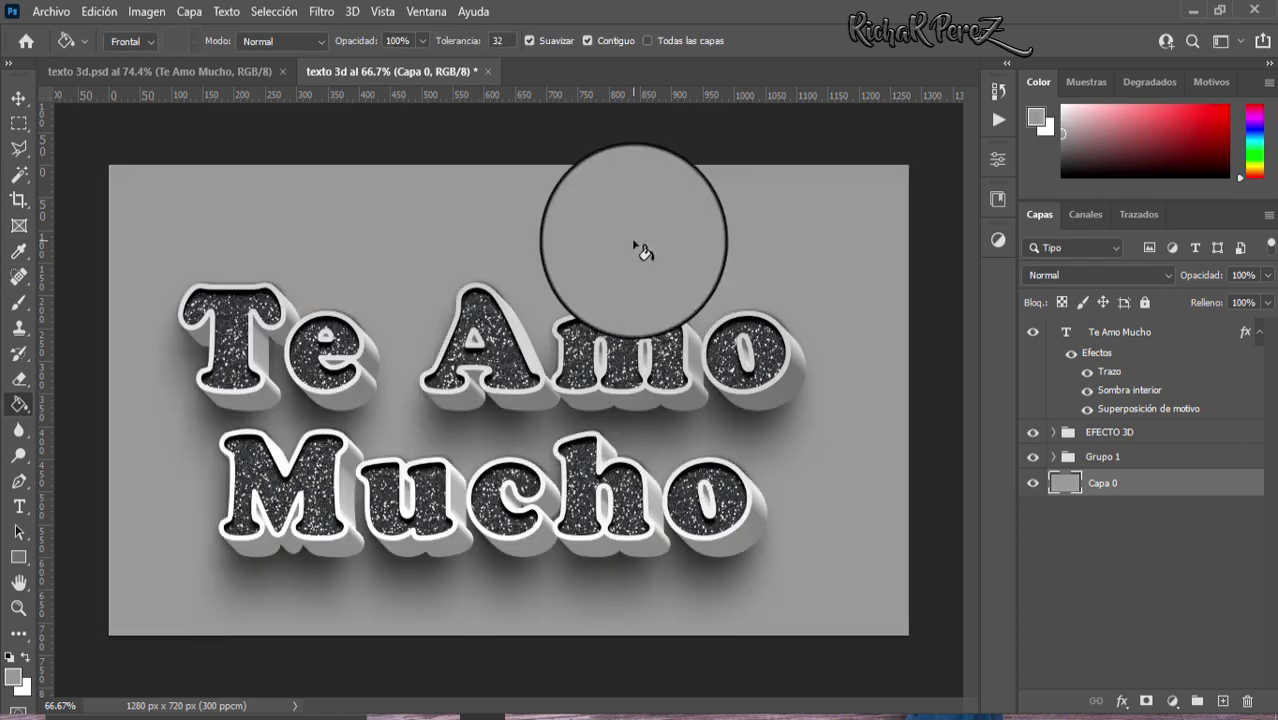